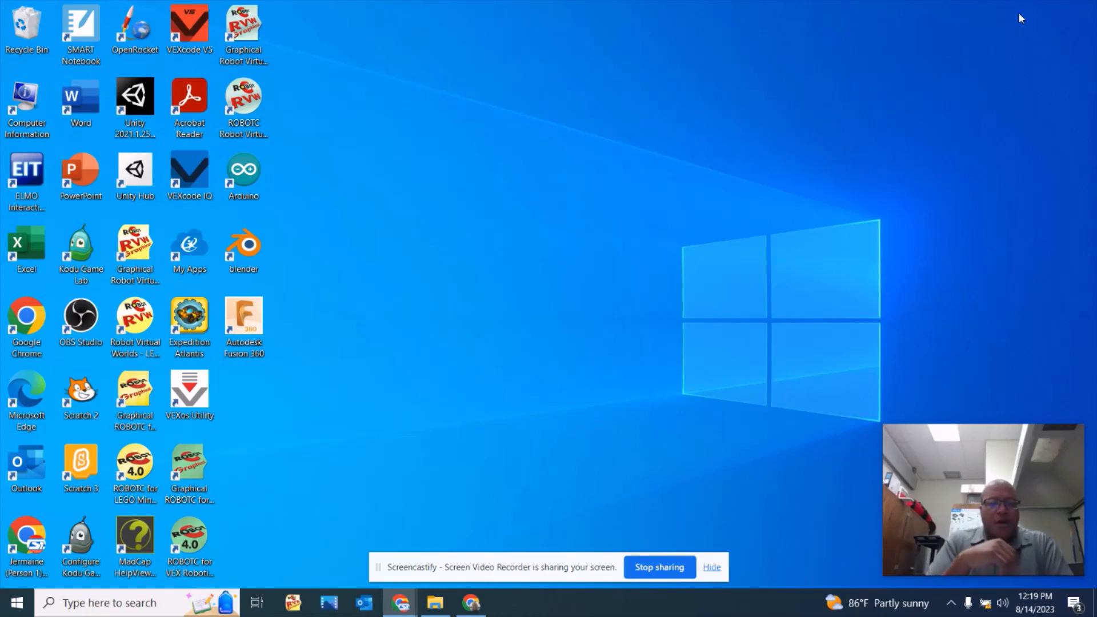
Switch to the Schoology course in Chrome and open the Engineering Design Process folder within 7th Grade Technology Education Review Materials.
{"action": "key", "text": "alt+Tab"}
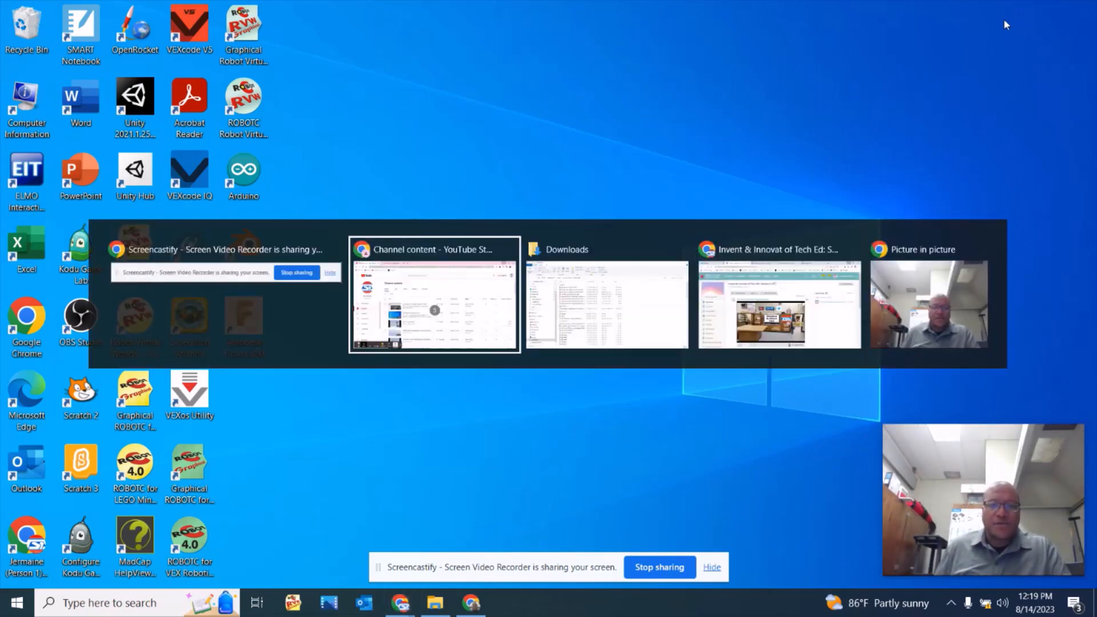
{"action": "key", "text": "Tab"}
{"action": "key", "text": "Tab"}
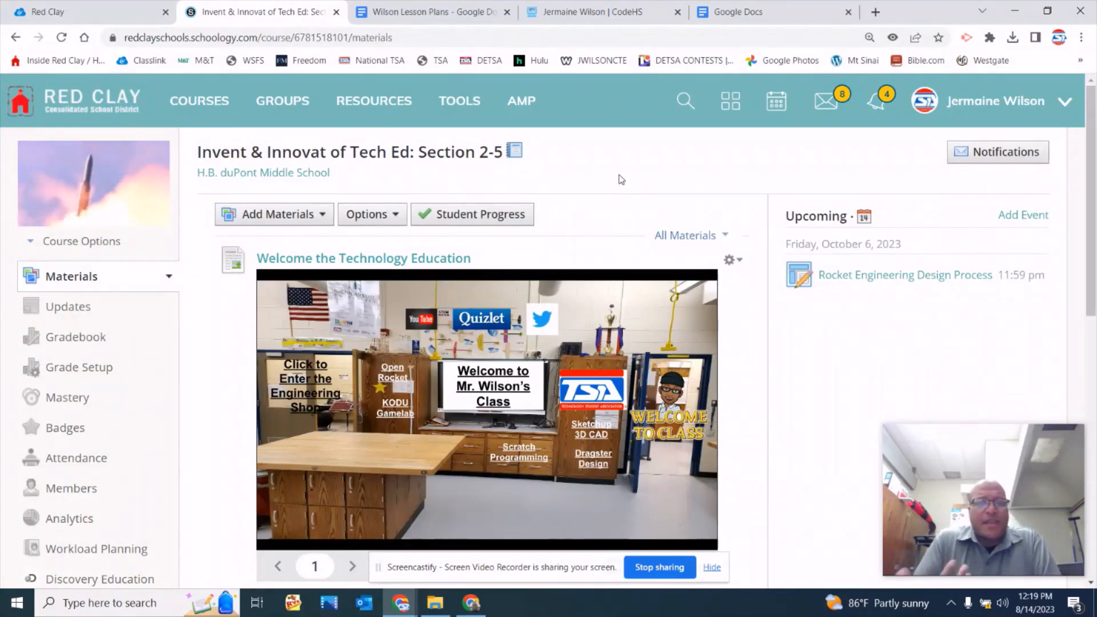
{"action": "scroll", "coordinate": [629, 174], "scroll_direction": "down", "scroll_amount": 2}
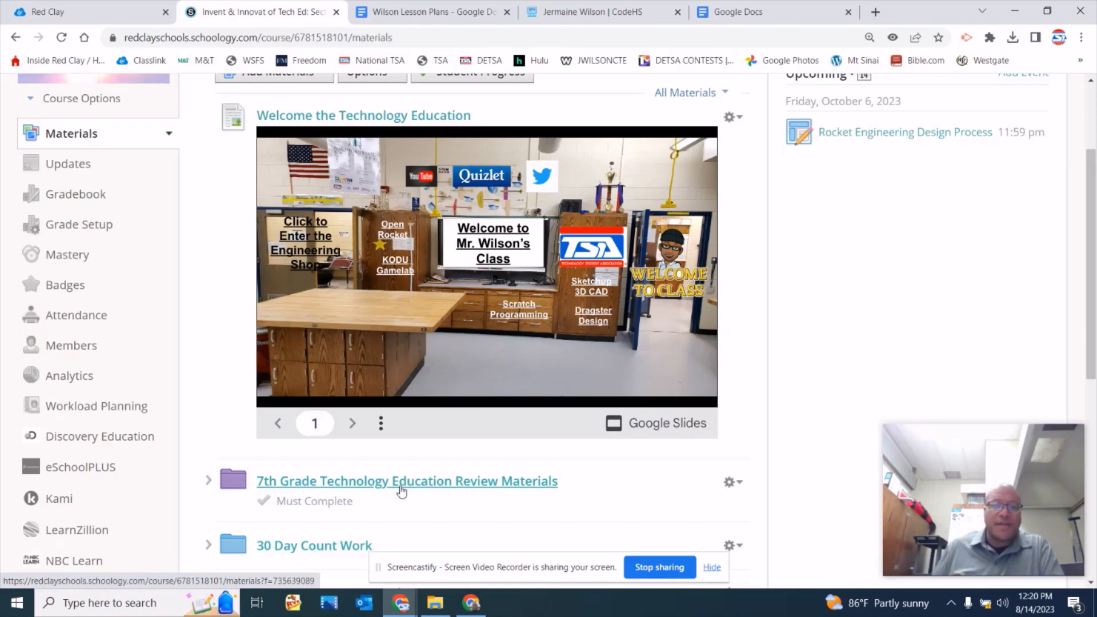
{"action": "left_click", "coordinate": [363, 490]}
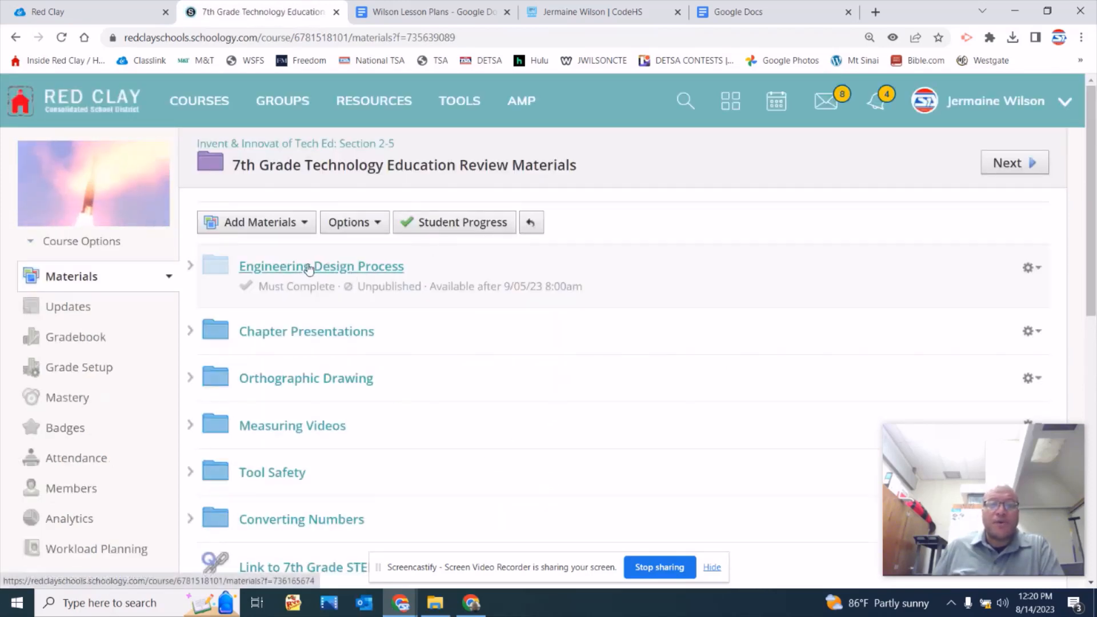
{"action": "left_click", "coordinate": [339, 277]}
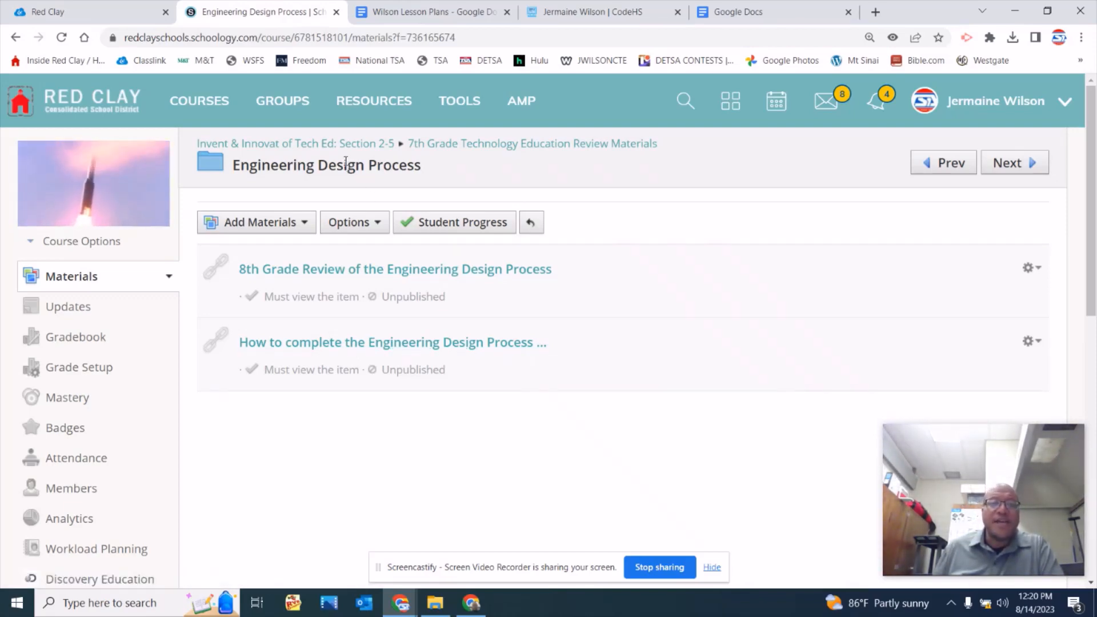
From the course page's Rocket Engineering Design Process assignment, open Rockets Engineering Design Process.docx and review its problem and create-solutions sections.
{"action": "left_click", "coordinate": [369, 145]}
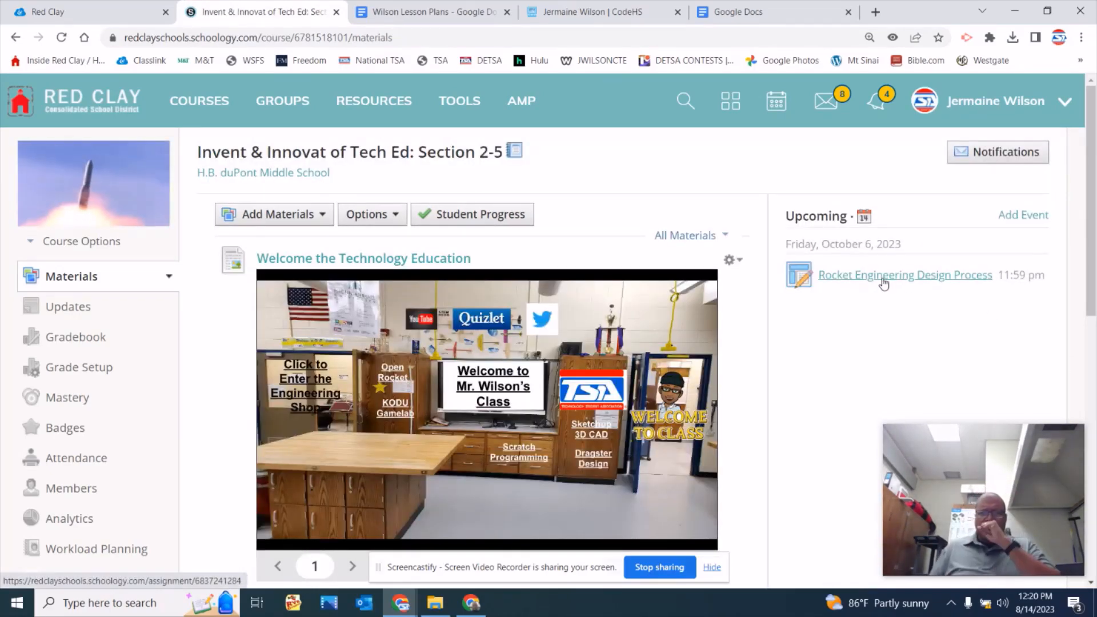
{"action": "left_click", "coordinate": [886, 275]}
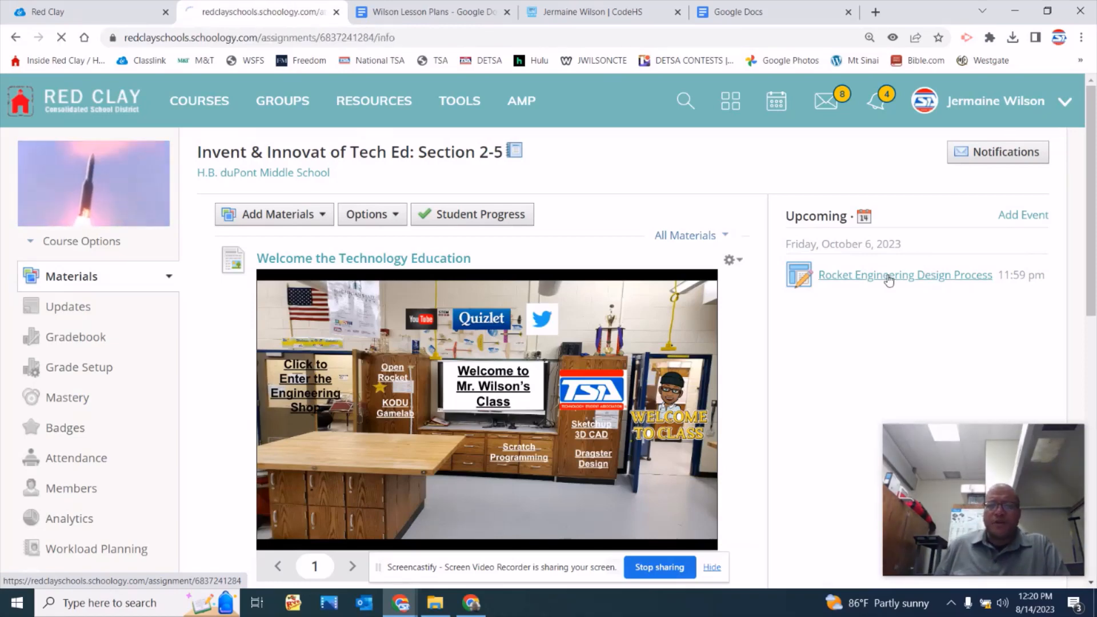
{"action": "scroll", "coordinate": [320, 330], "scroll_direction": "down", "scroll_amount": 3}
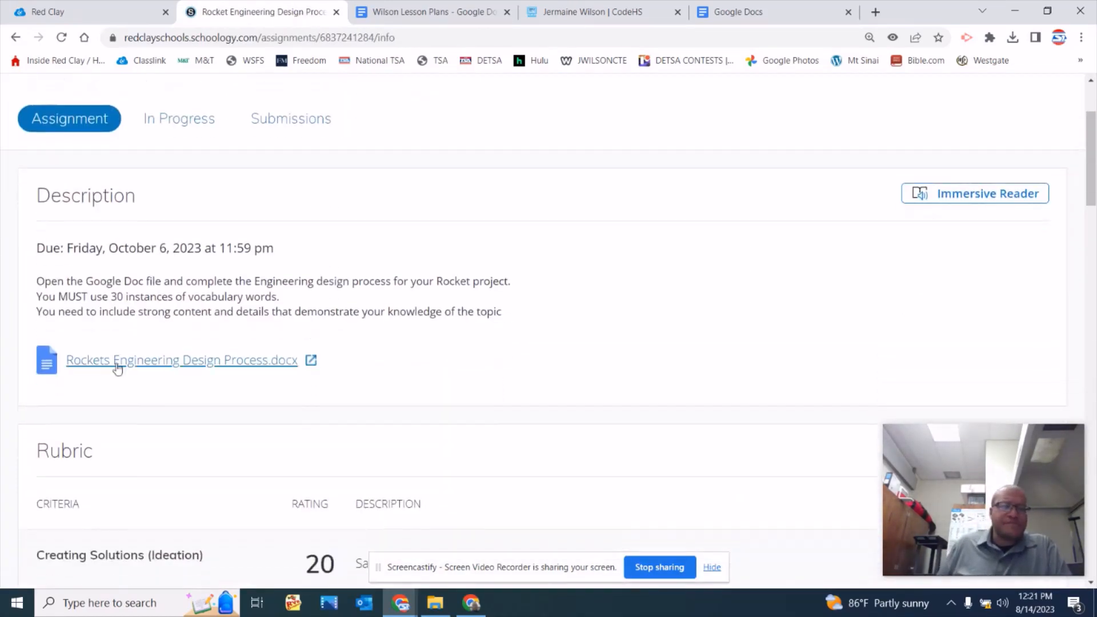
{"action": "left_click", "coordinate": [178, 372]}
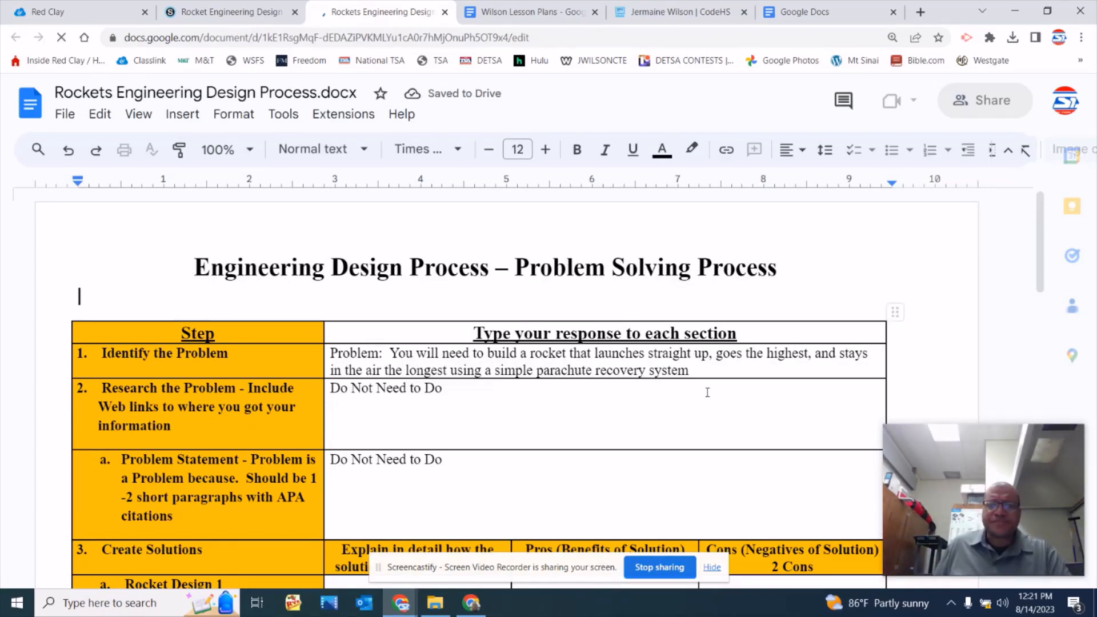
{"action": "scroll", "coordinate": [711, 394], "scroll_direction": "down", "scroll_amount": 1}
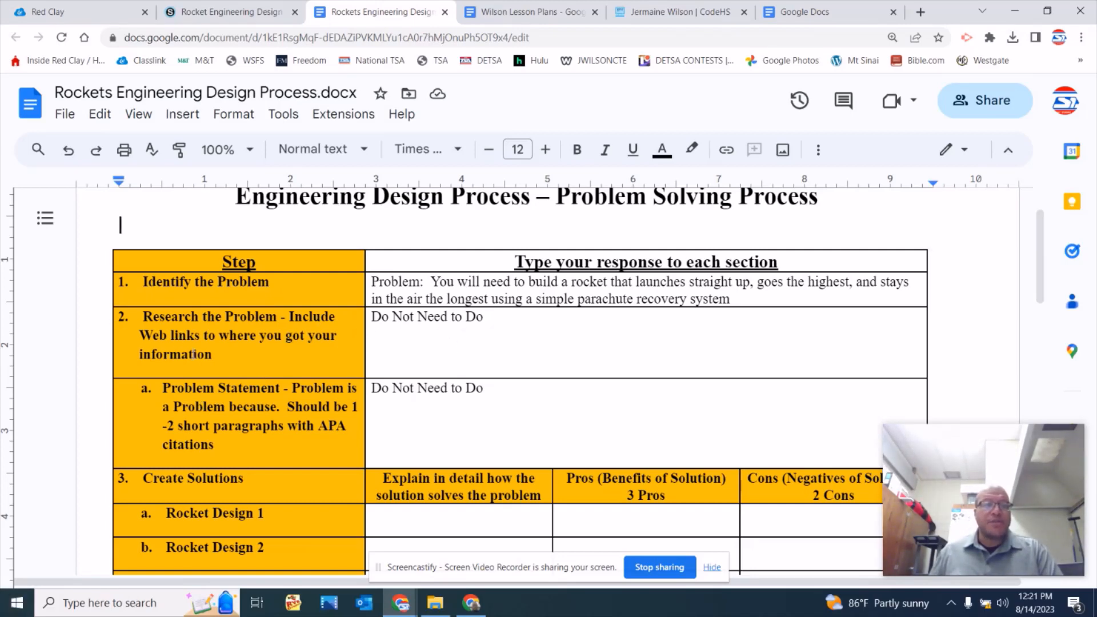
{"action": "scroll", "coordinate": [366, 449], "scroll_direction": "down", "scroll_amount": 3}
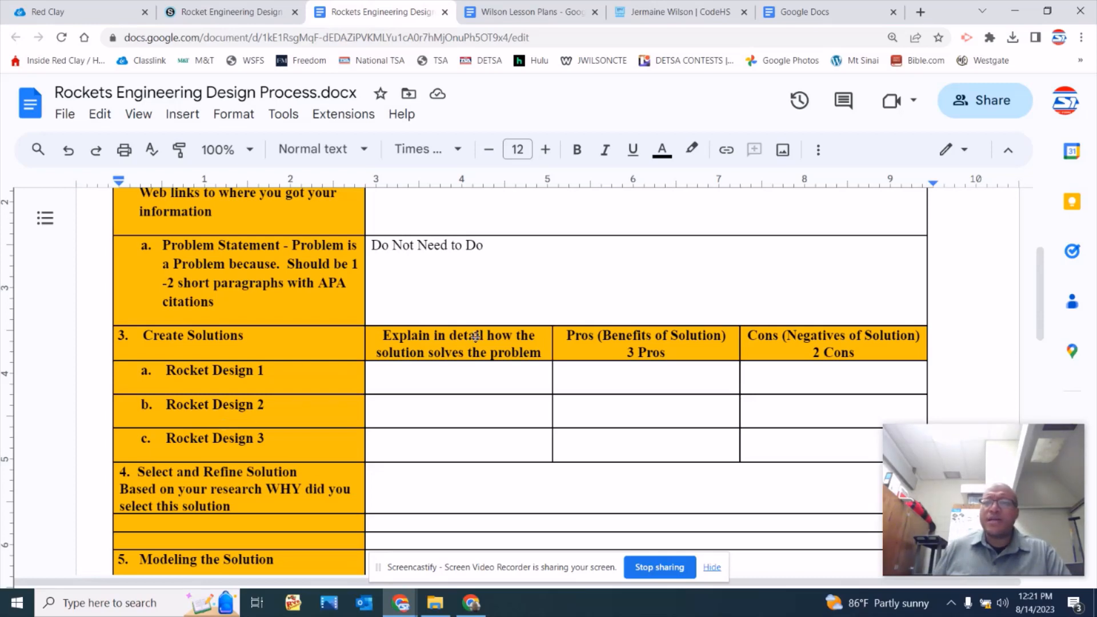
Leave the browser for the desktop, launch OpenRocket, and add a nose cone to the sustainer stage.
{"action": "left_click", "coordinate": [1015, 20]}
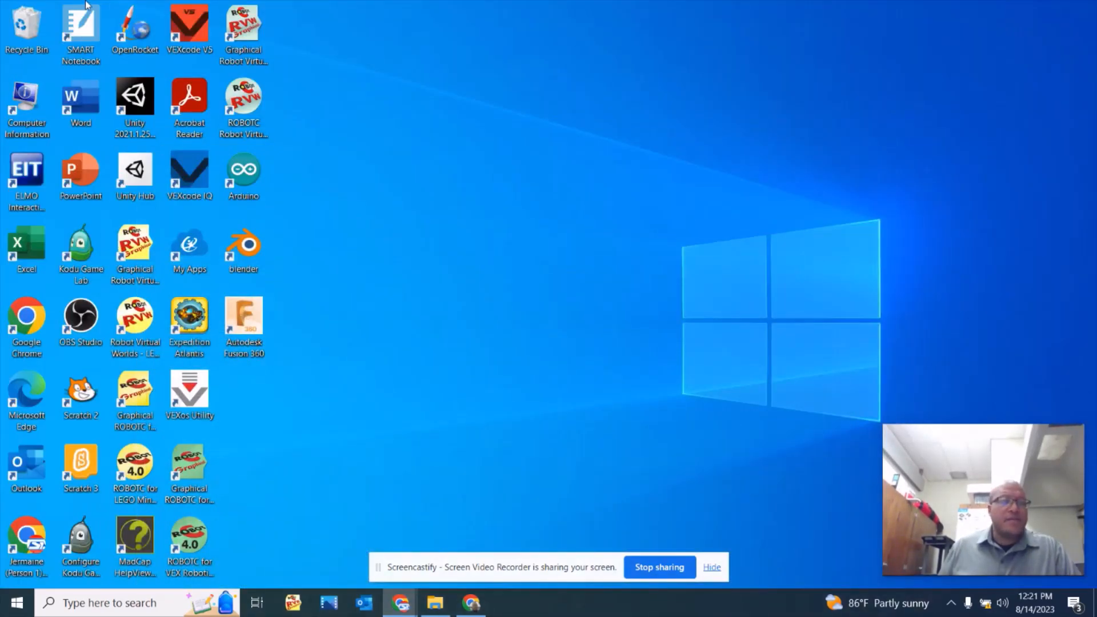
{"action": "double_click", "coordinate": [136, 36]}
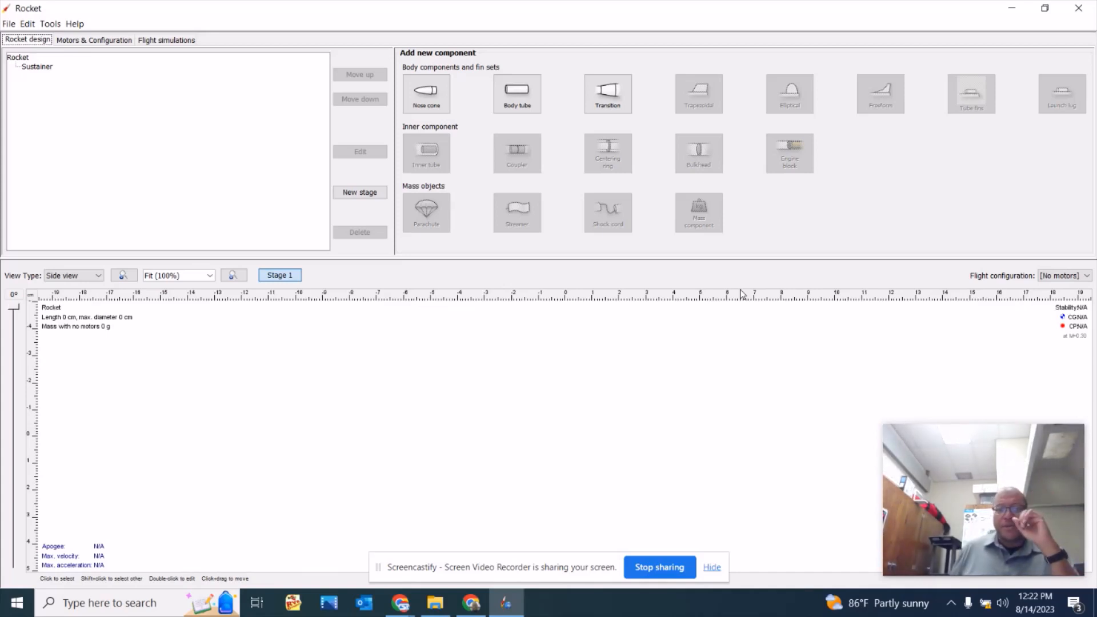
{"action": "left_click", "coordinate": [429, 100]}
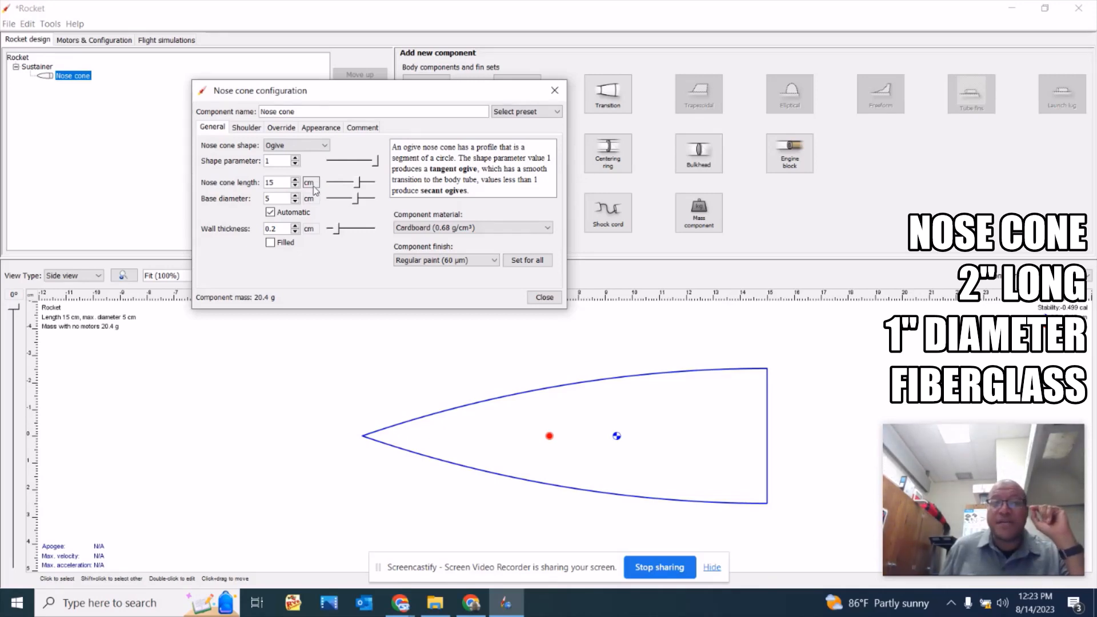
Switch the nose cone length unit to inches and set the length to 2 in.
{"action": "left_click", "coordinate": [312, 184]}
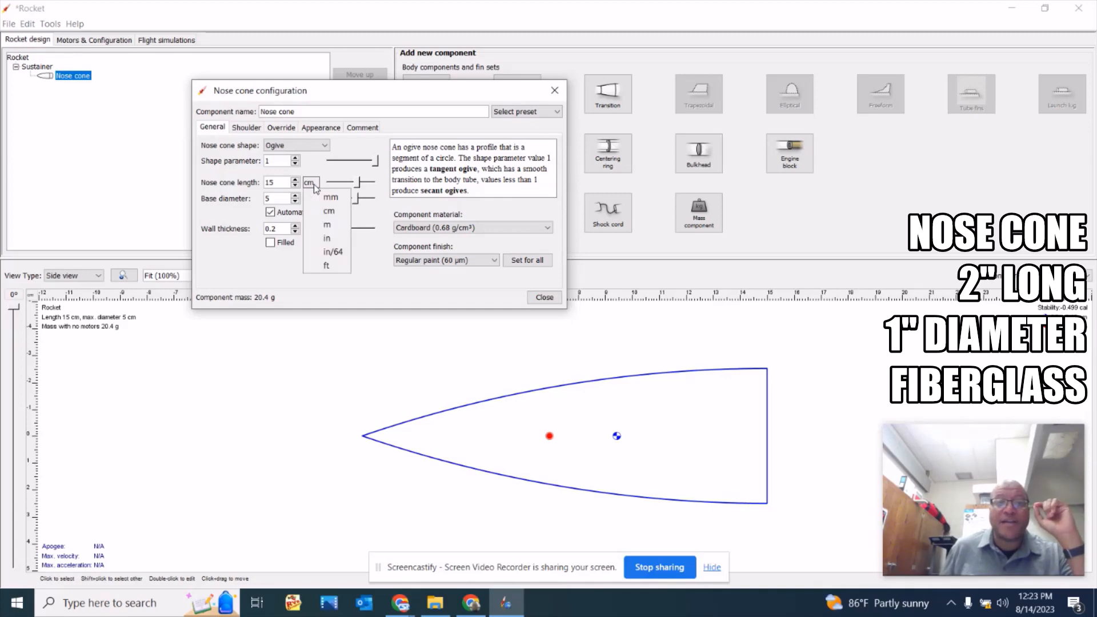
{"action": "left_click", "coordinate": [321, 245]}
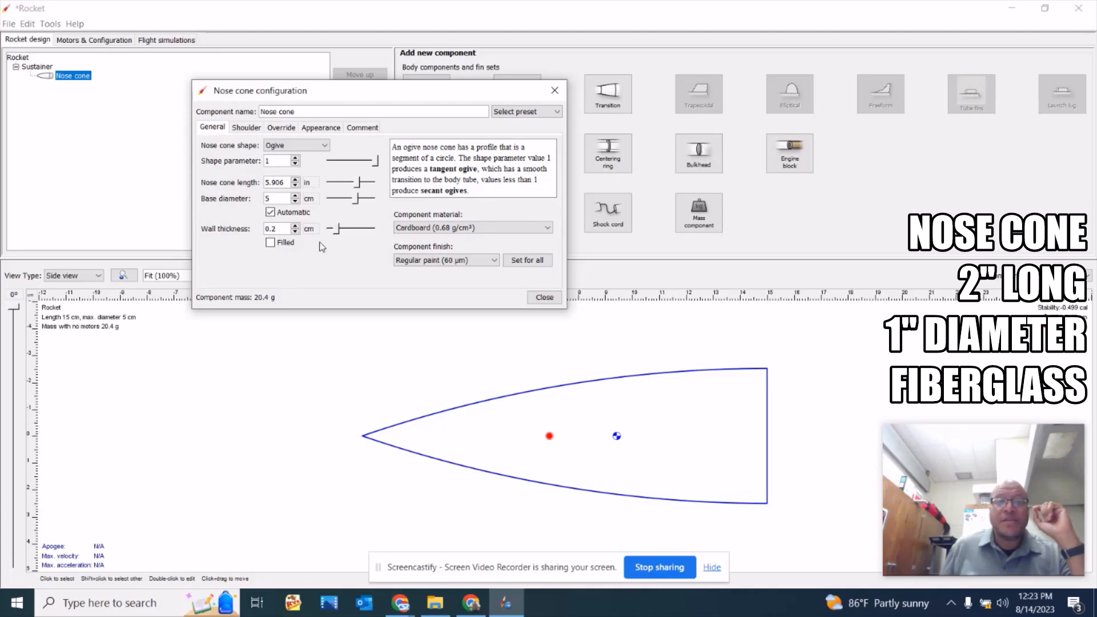
{"action": "double_click", "coordinate": [275, 185]}
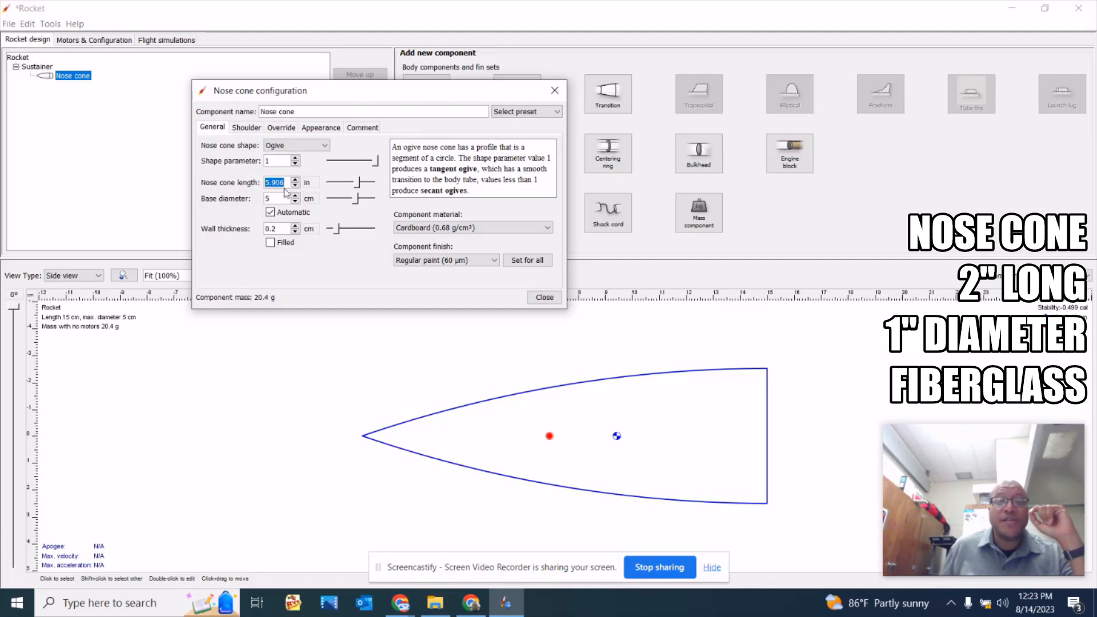
{"action": "left_click", "coordinate": [294, 185]}
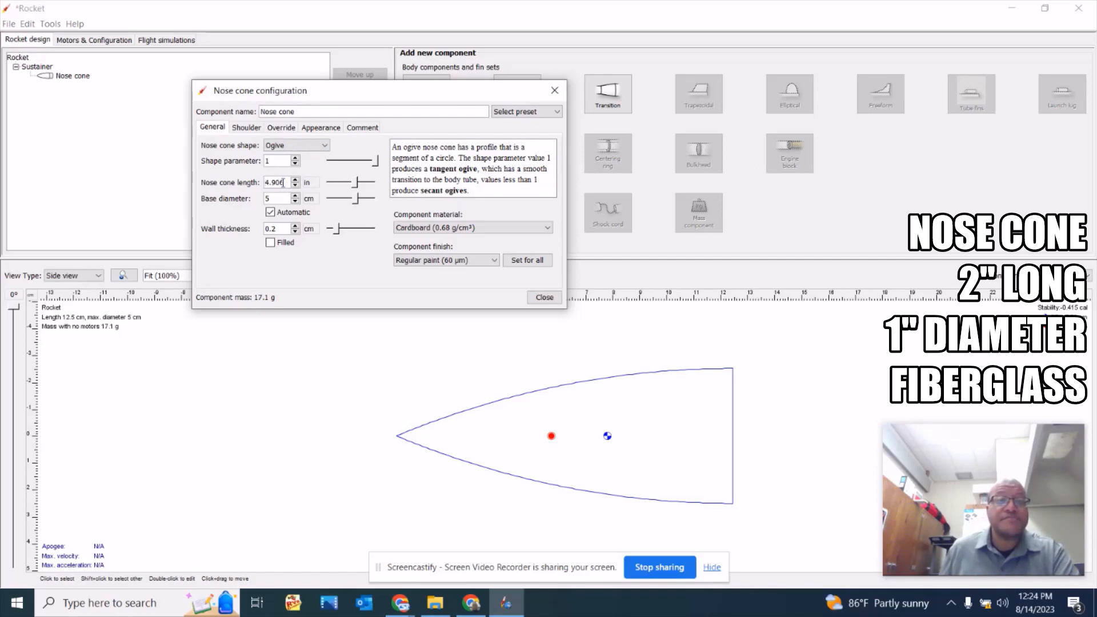
{"action": "left_click_drag", "start_coordinate": [285, 182], "coordinate": [261, 184]}
{"action": "type", "text": "2"}
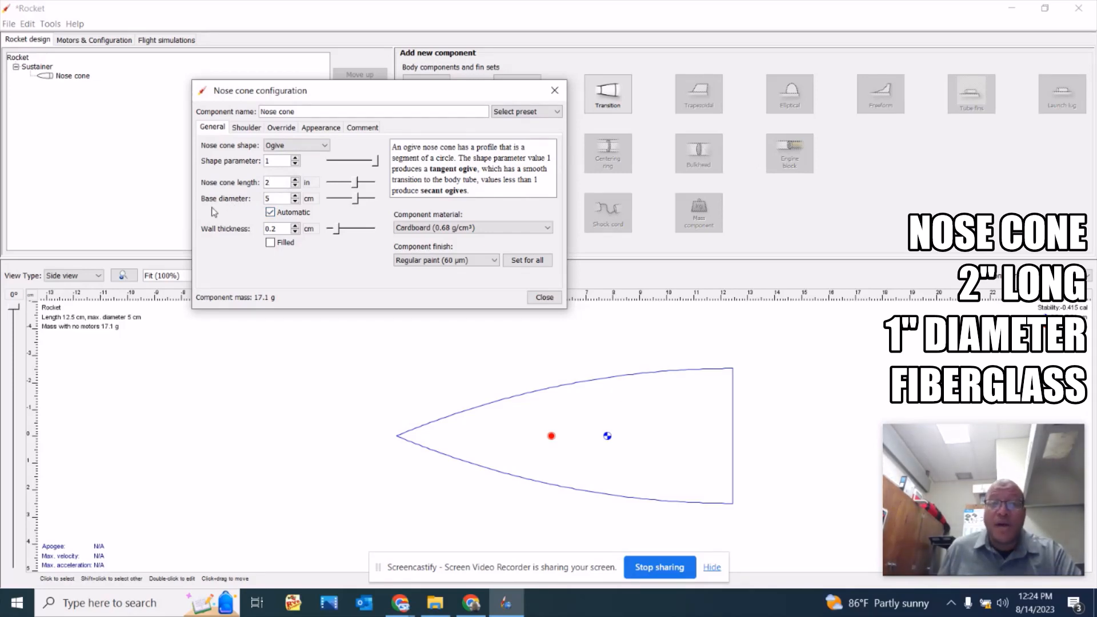
Switch the nose cone's base diameter unit to inches and set the diameter to 1 in.
{"action": "left_click", "coordinate": [309, 200]}
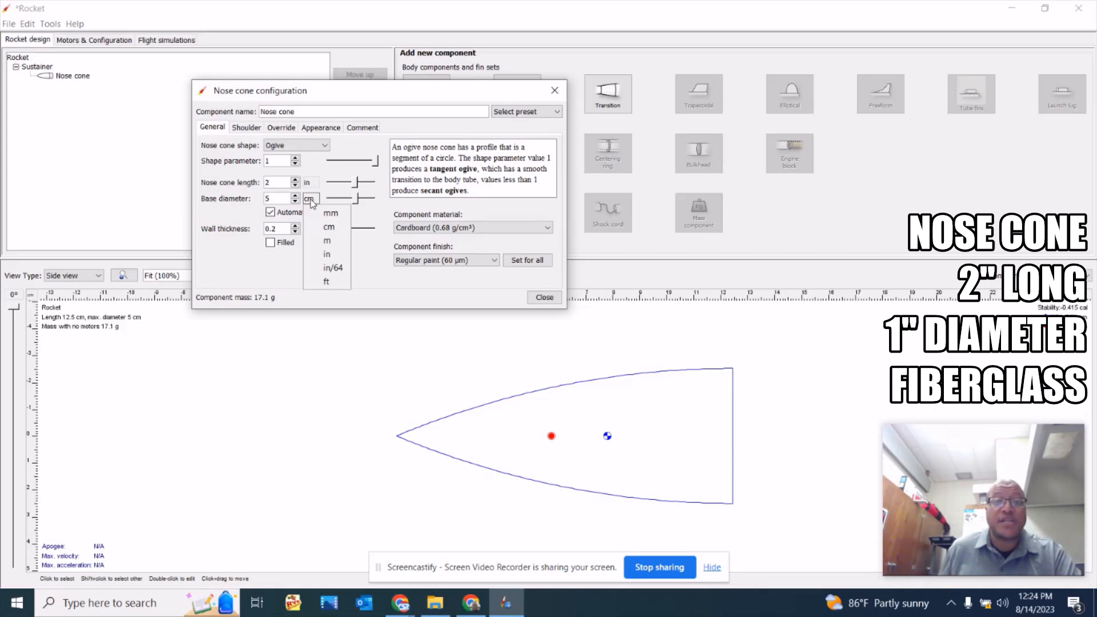
{"action": "left_click", "coordinate": [314, 253]}
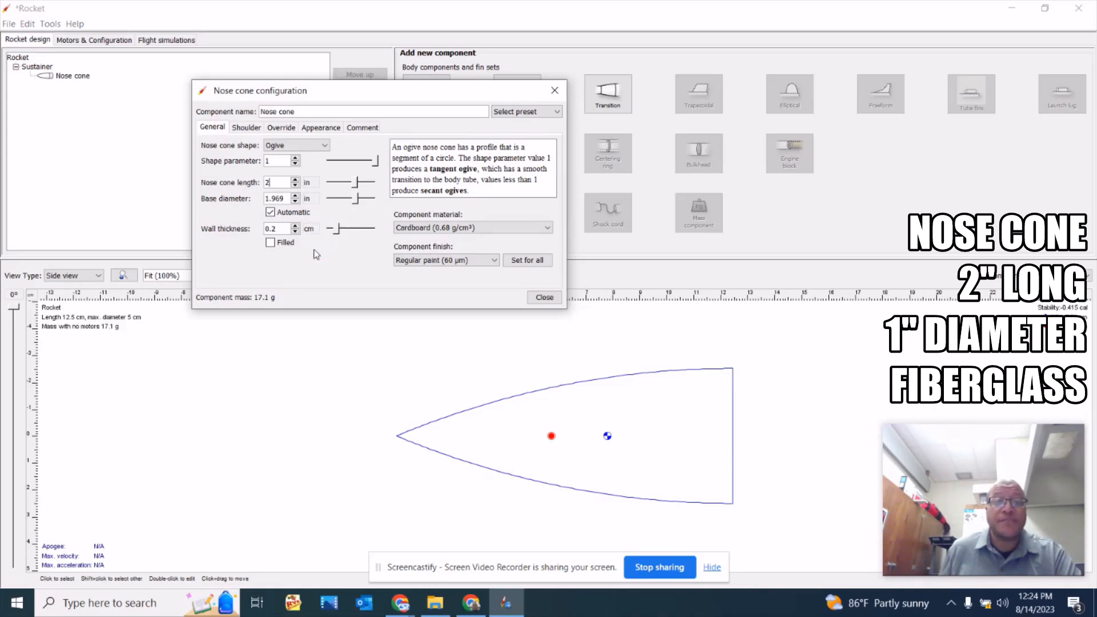
{"action": "type", "text": "2"}
{"action": "left_click", "coordinate": [286, 196]}
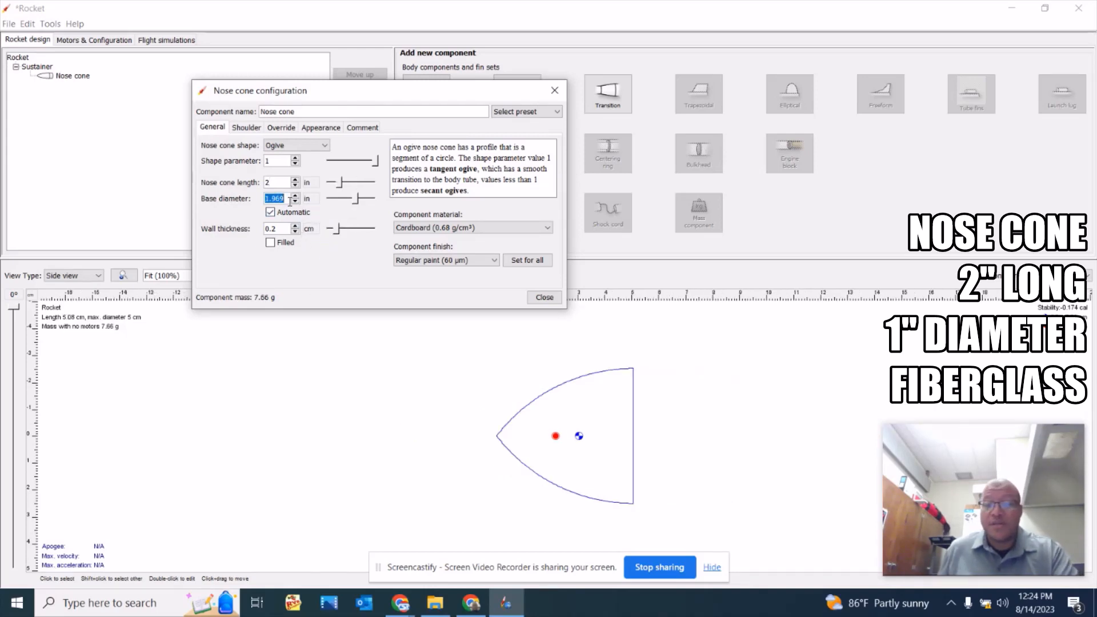
{"action": "type", "text": "1"}
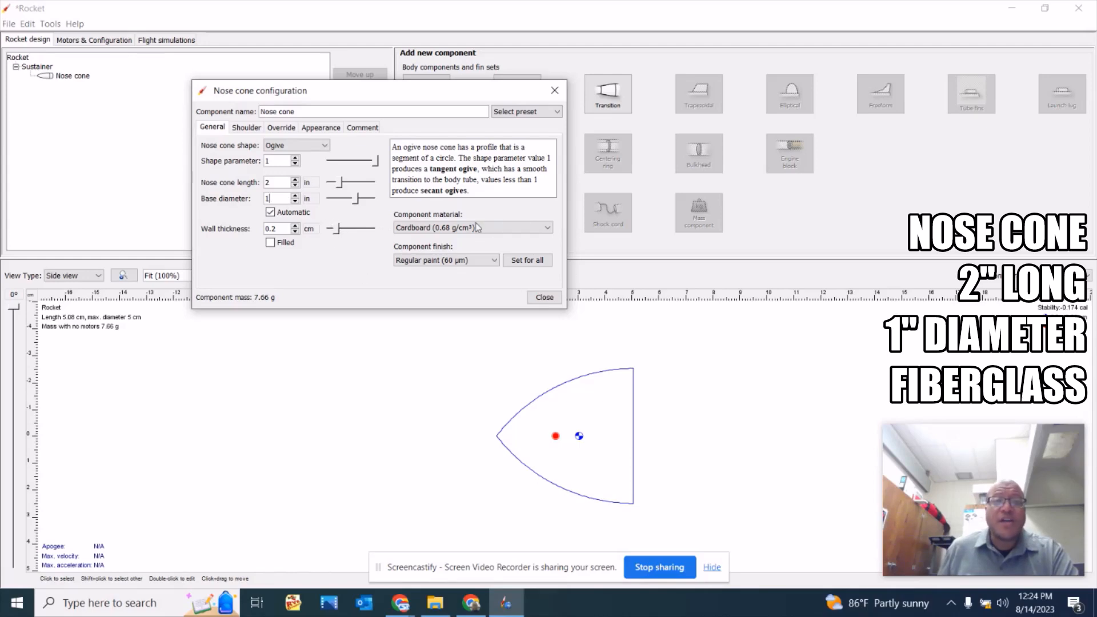
Assign Fiberglass (1.85 g/cm³) as the nose cone material and close its configuration.
{"action": "left_click", "coordinate": [519, 227]}
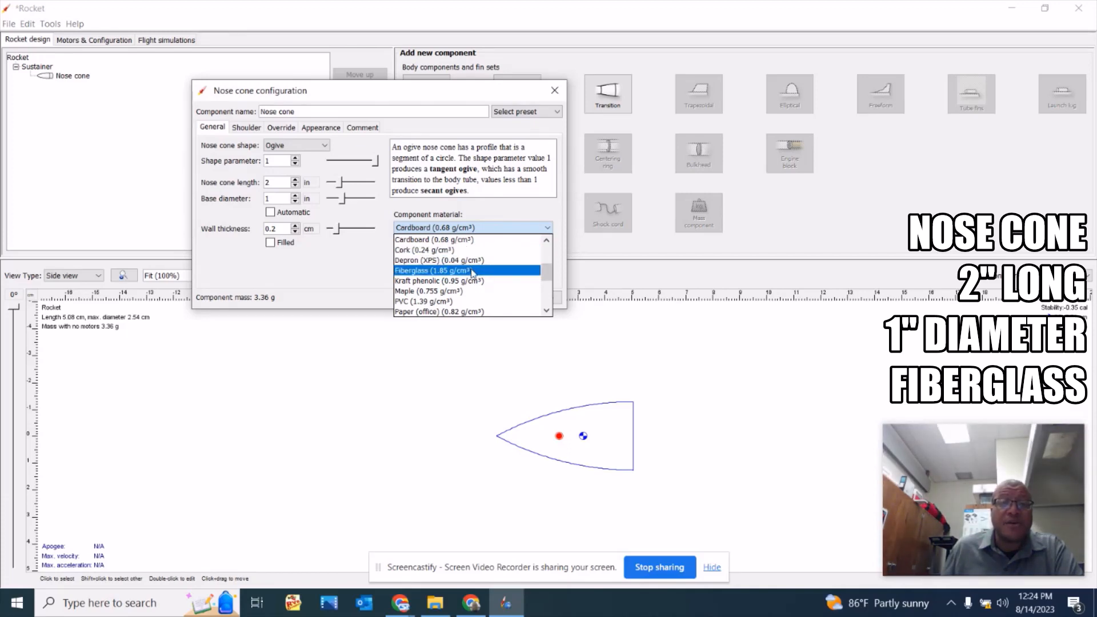
{"action": "left_click", "coordinate": [472, 271]}
{"action": "left_click", "coordinate": [547, 227]}
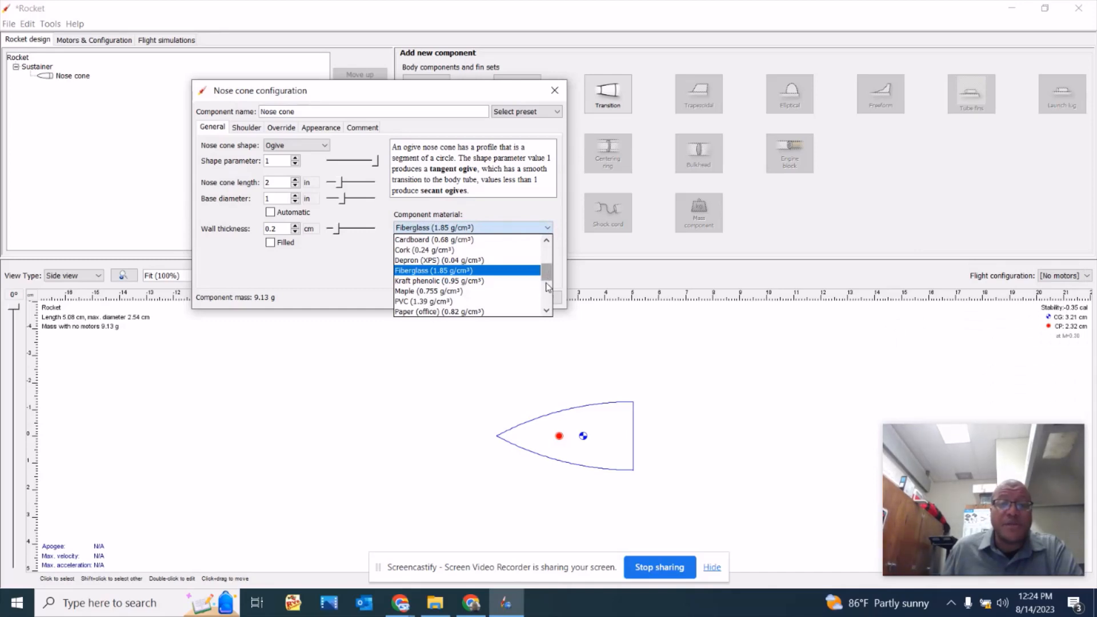
{"action": "mouse_move", "coordinate": [548, 286]}
{"action": "left_mouse_down"}
{"action": "mouse_move", "coordinate": [548, 312]}
{"action": "mouse_move", "coordinate": [548, 291]}
{"action": "left_mouse_up"}
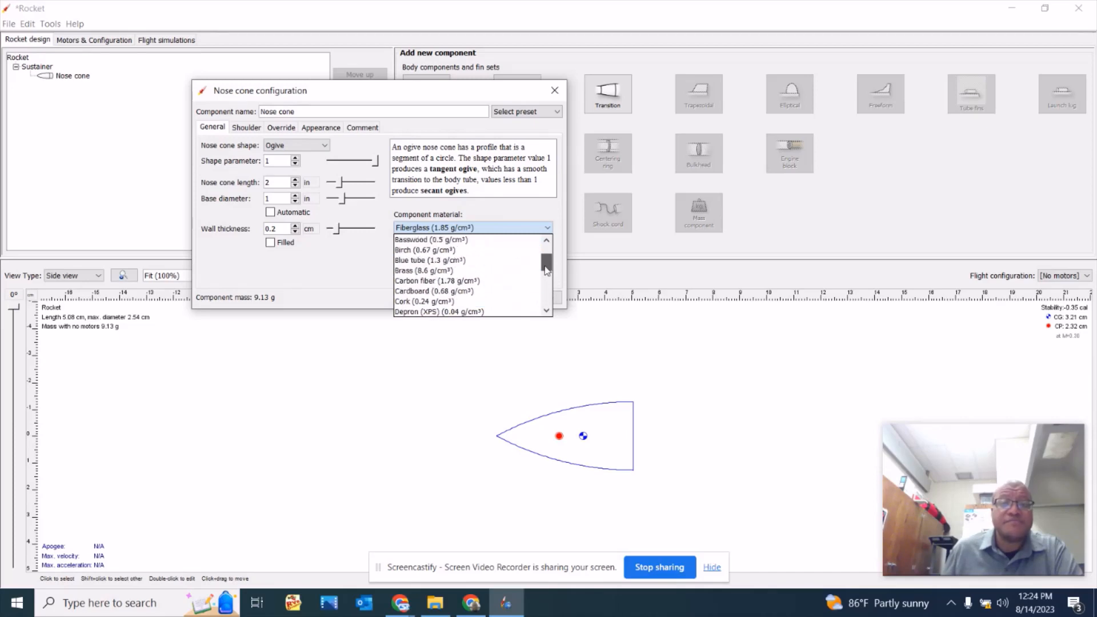
{"action": "left_click", "coordinate": [548, 215]}
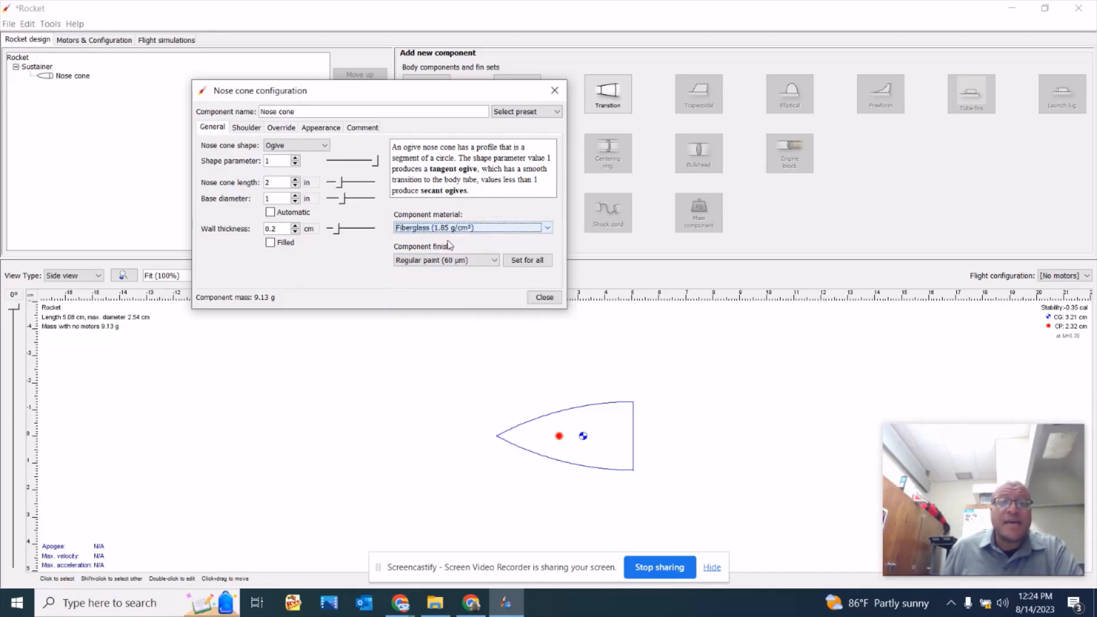
{"action": "left_click", "coordinate": [544, 297]}
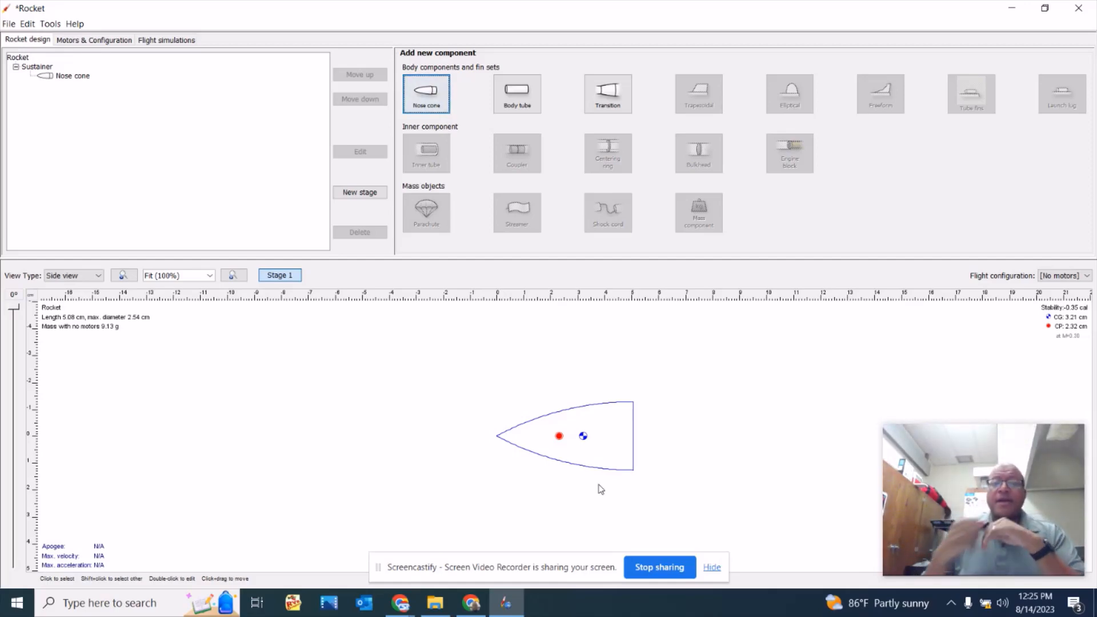
Add a body tube behind the nose cone with a length of 11 in and Paper (office) as its material.
{"action": "left_click", "coordinate": [520, 99]}
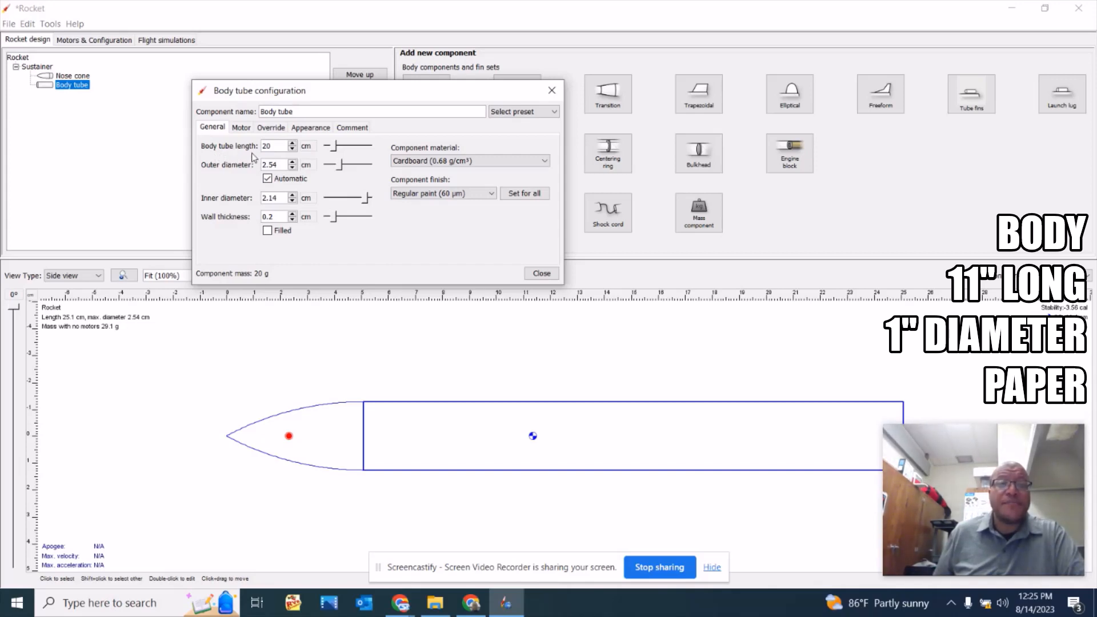
{"action": "left_click", "coordinate": [306, 146]}
{"action": "left_click", "coordinate": [318, 203]}
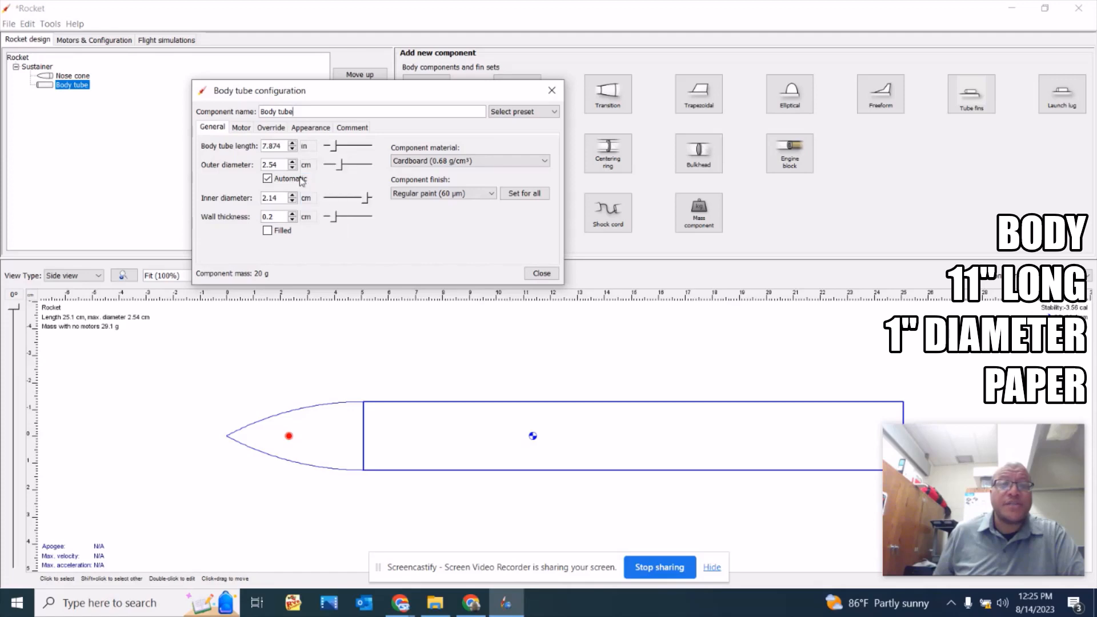
{"action": "left_click_drag", "start_coordinate": [261, 143], "coordinate": [286, 147]}
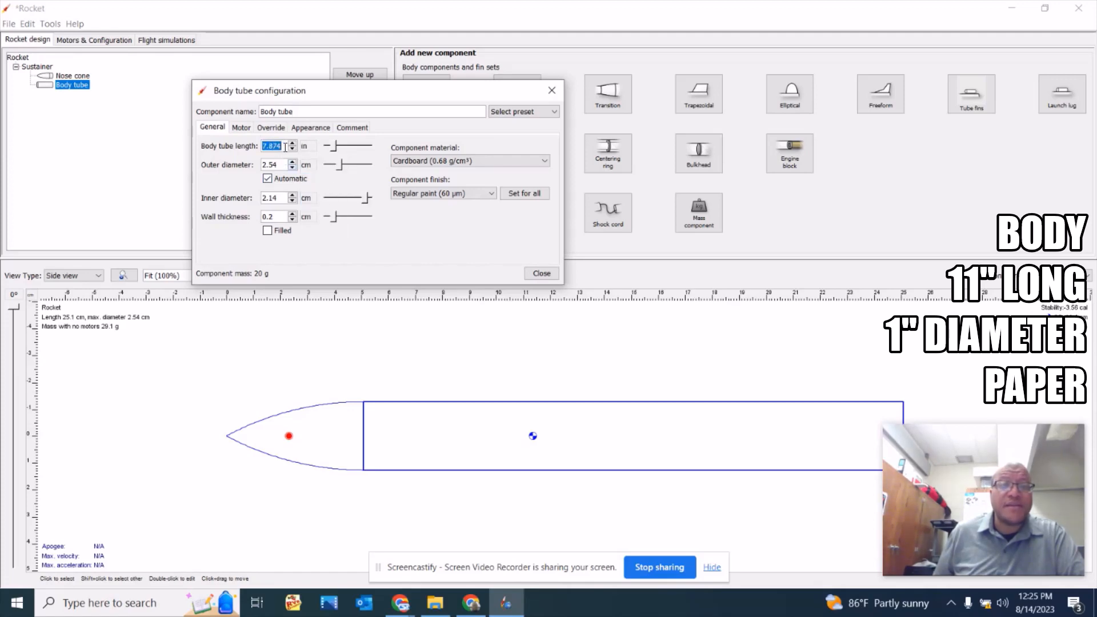
{"action": "type", "text": "11"}
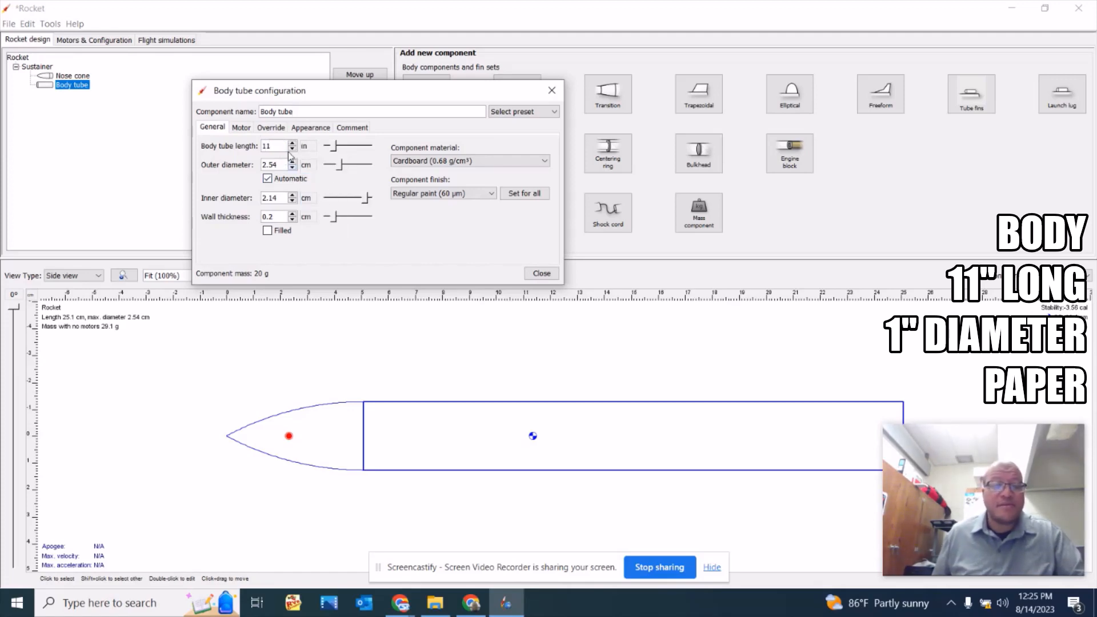
{"action": "key", "text": "Tab"}
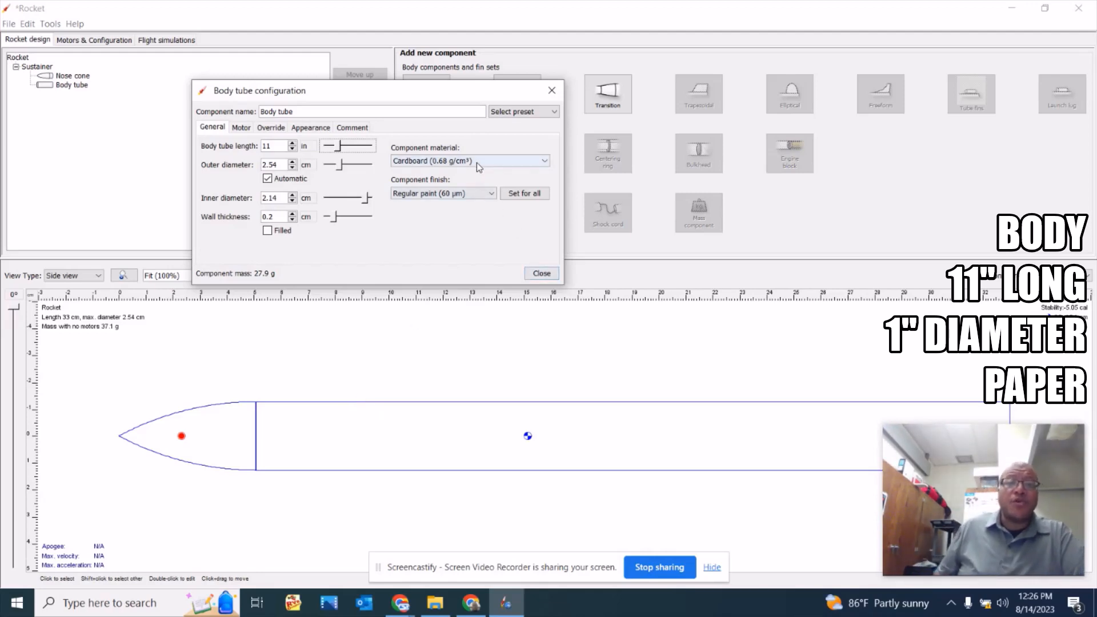
{"action": "left_click", "coordinate": [503, 162]}
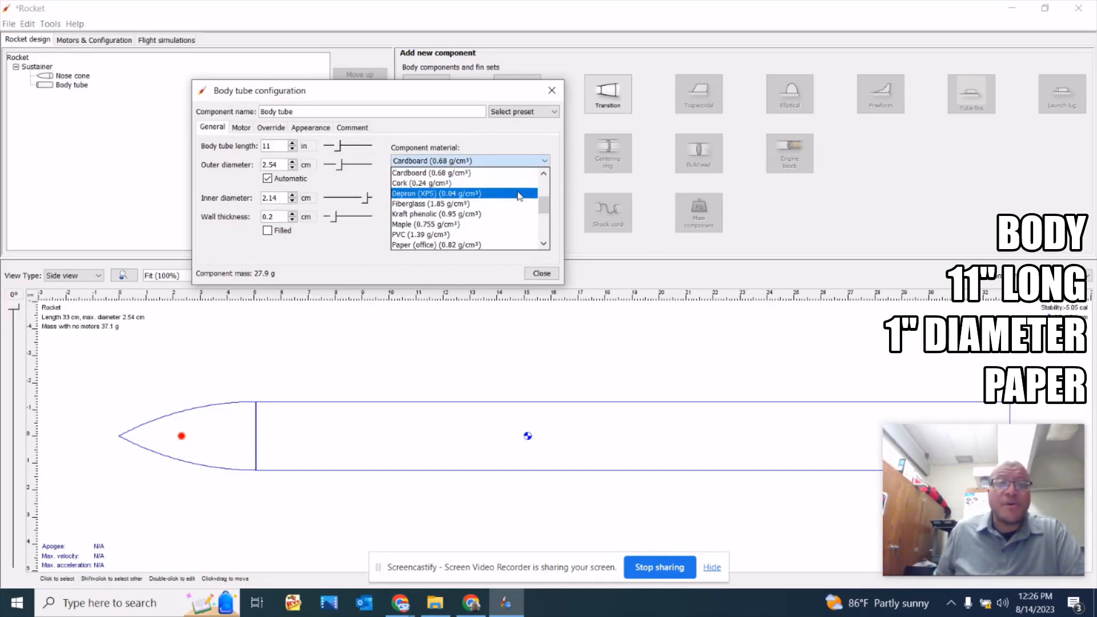
{"action": "left_click", "coordinate": [473, 246]}
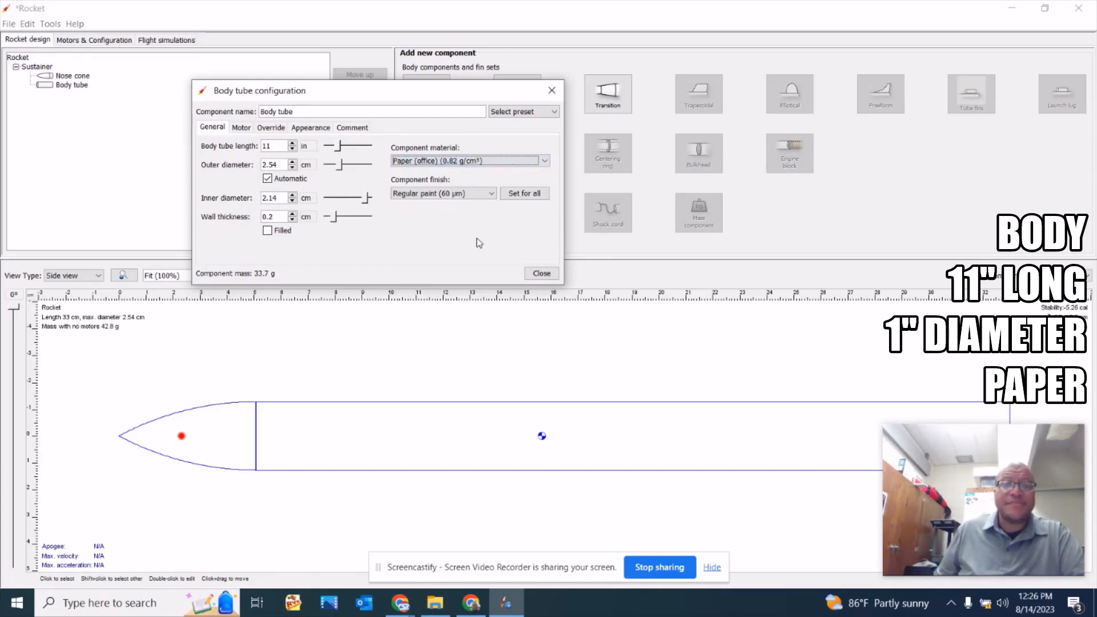
Close the body tube configuration and add a shock cord inside the body tube with its length set to 18 in.
{"action": "left_click", "coordinate": [546, 273]}
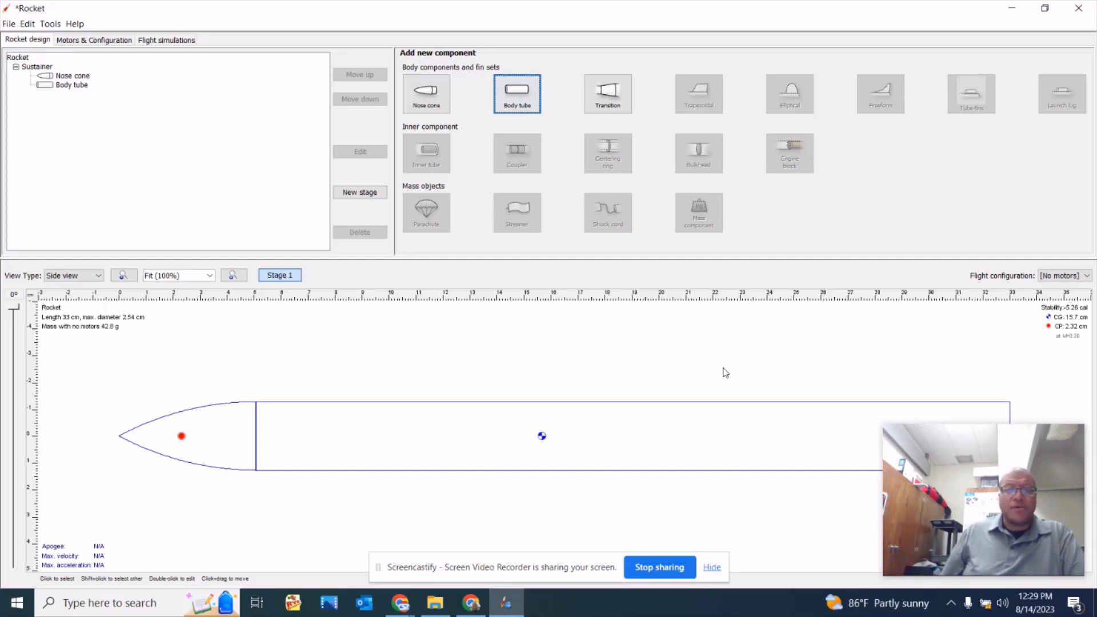
{"action": "left_click", "coordinate": [604, 446]}
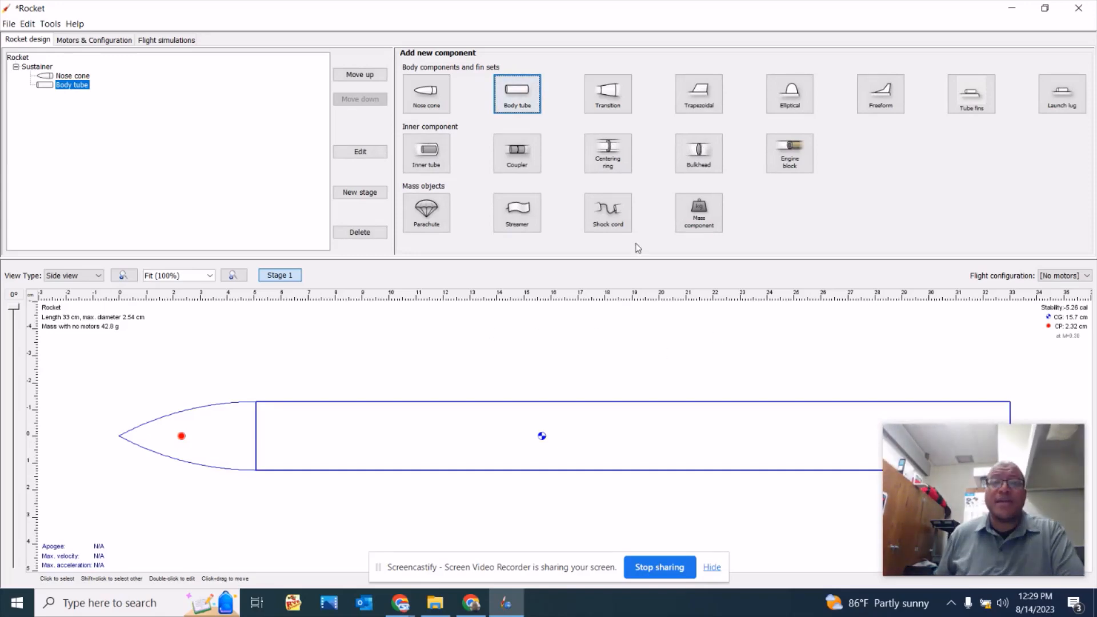
{"action": "left_click", "coordinate": [609, 222]}
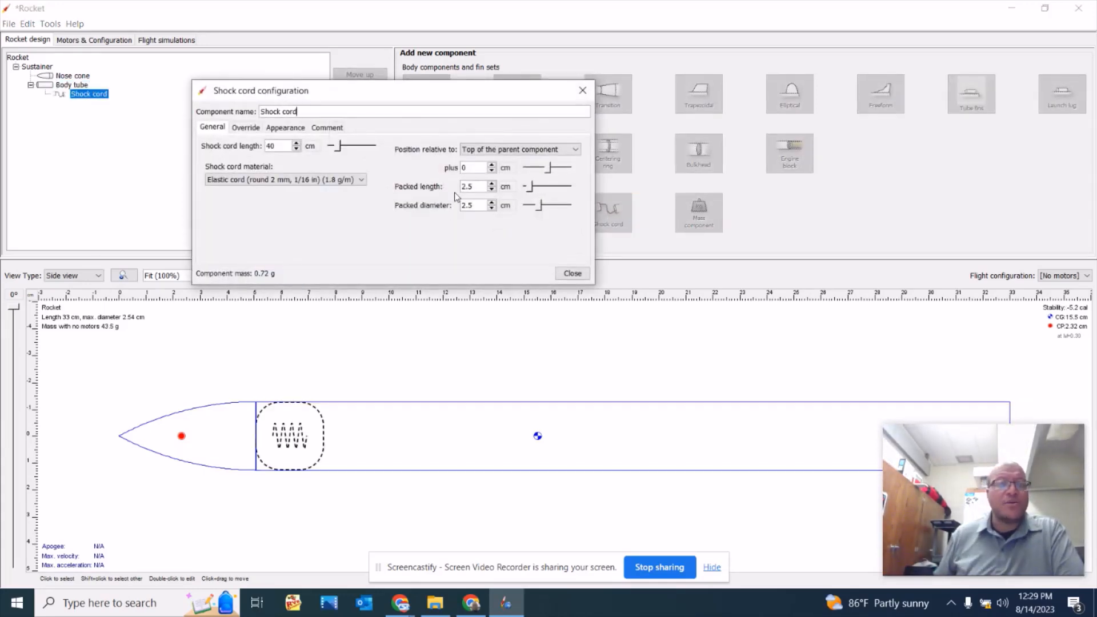
{"action": "left_click", "coordinate": [312, 146]}
{"action": "left_click", "coordinate": [313, 201]}
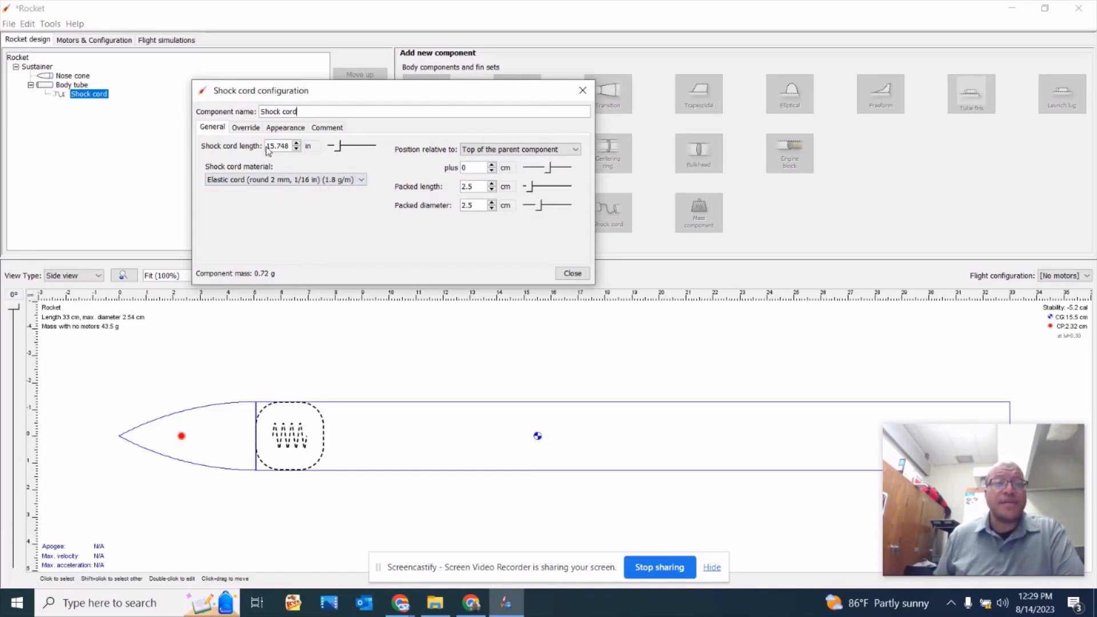
{"action": "left_click_drag", "start_coordinate": [268, 147], "coordinate": [332, 147]}
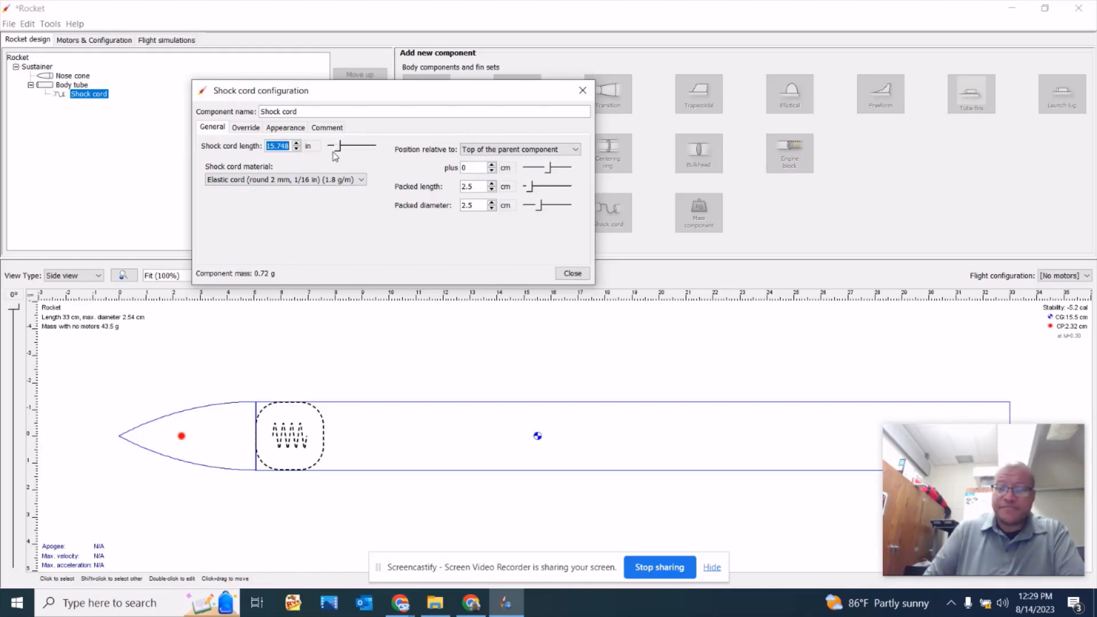
{"action": "type", "text": "18"}
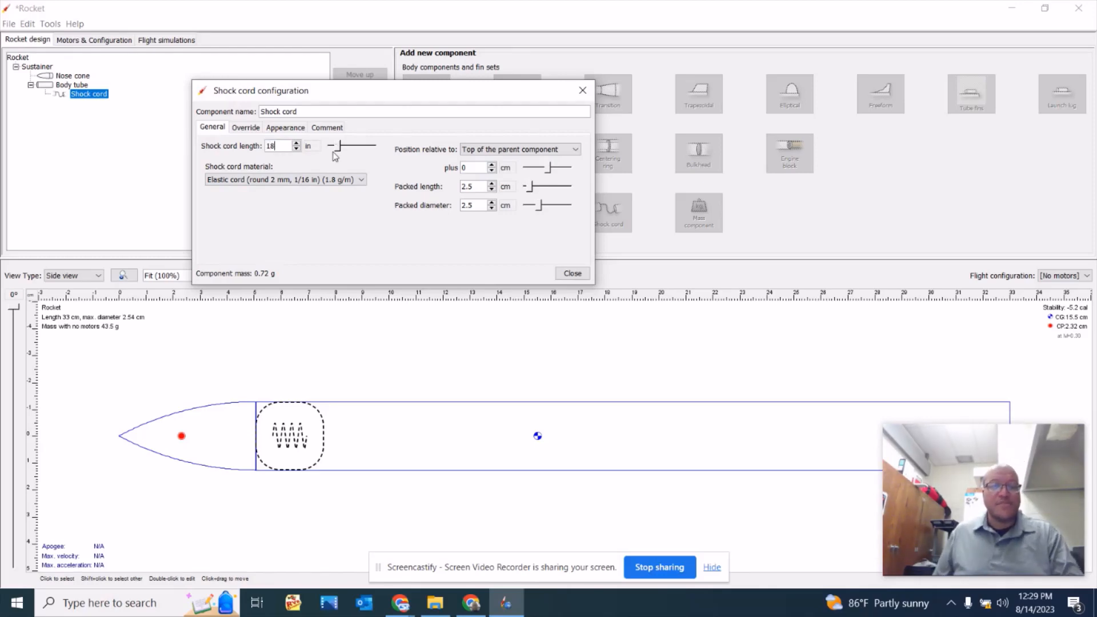
{"action": "key", "text": "Tab"}
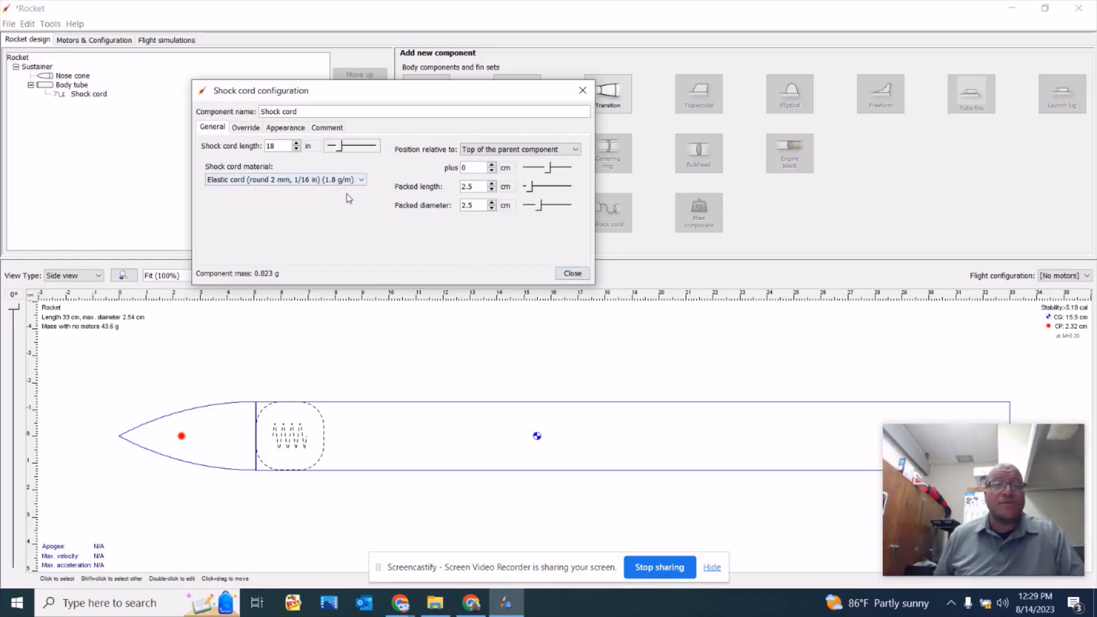
{"action": "left_click", "coordinate": [572, 273]}
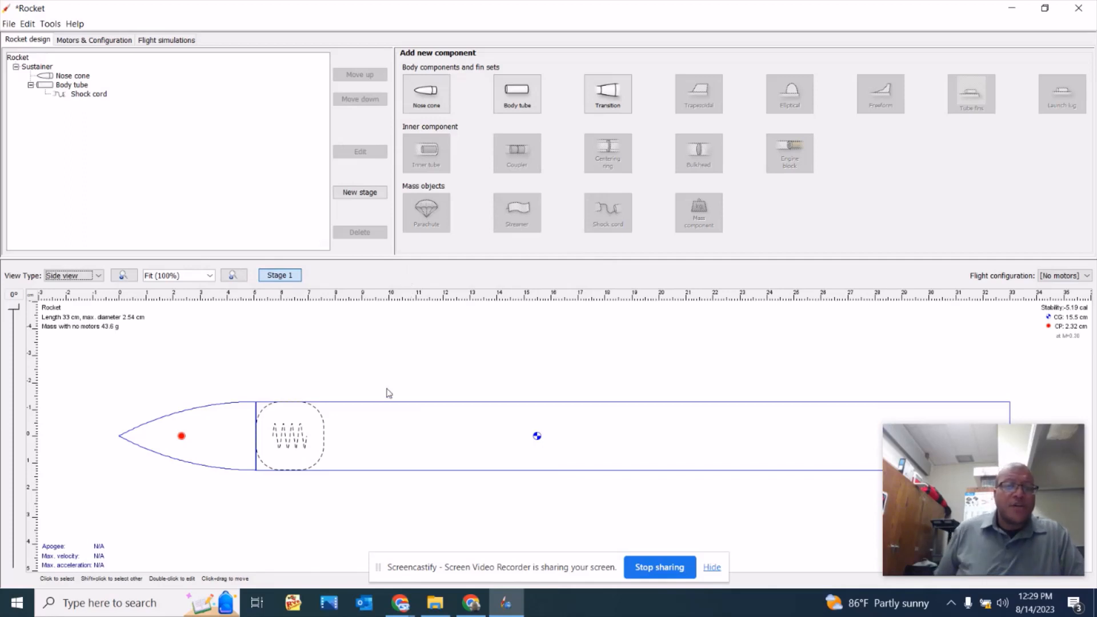
Add a parachute inside the body tube with Mylar (21 g/m²) as the canopy material and close its configuration.
{"action": "left_click", "coordinate": [380, 438]}
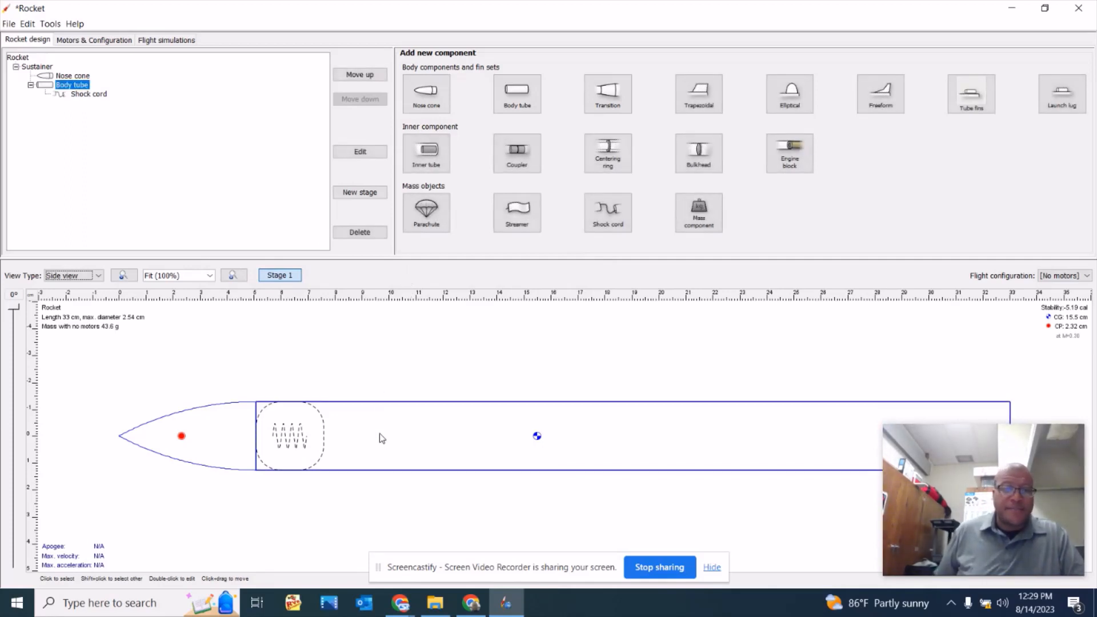
{"action": "left_click", "coordinate": [432, 216]}
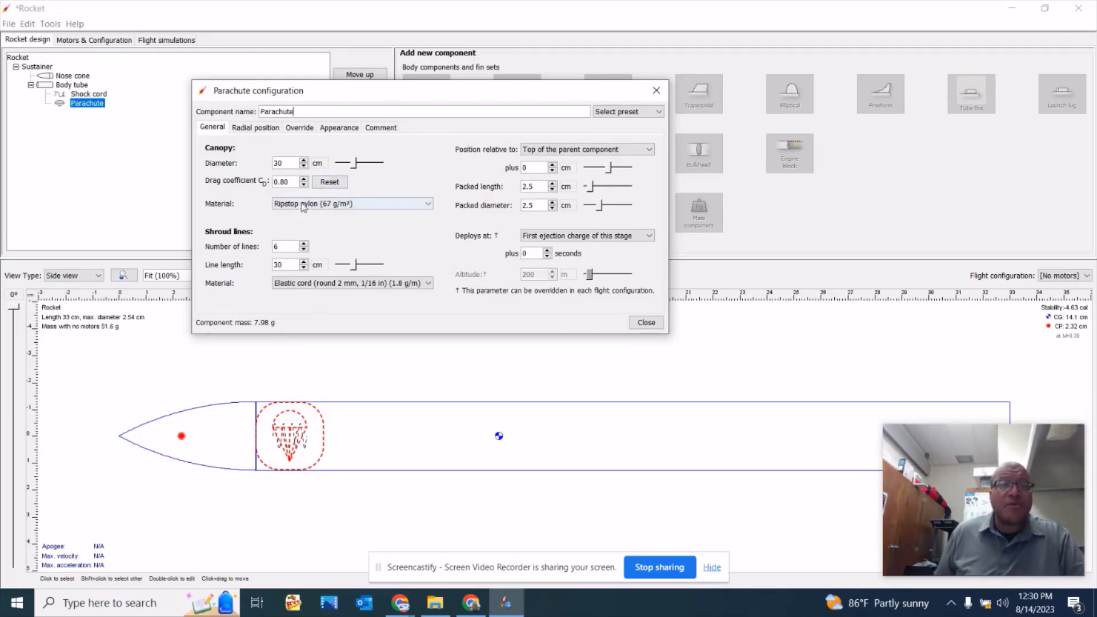
{"action": "left_click", "coordinate": [382, 209]}
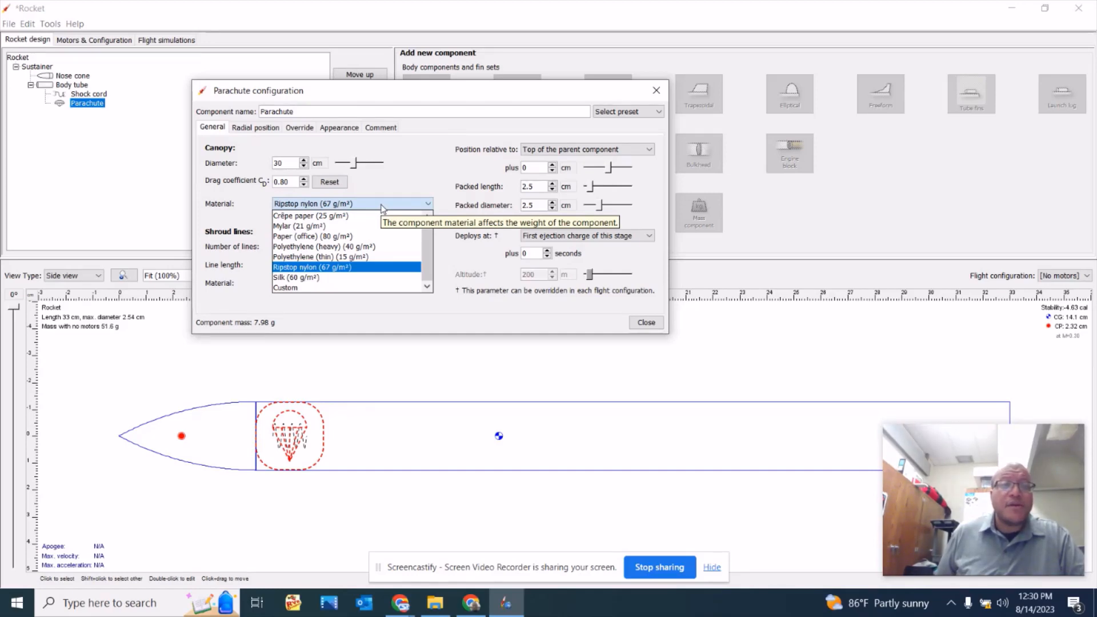
{"action": "left_click", "coordinate": [340, 227]}
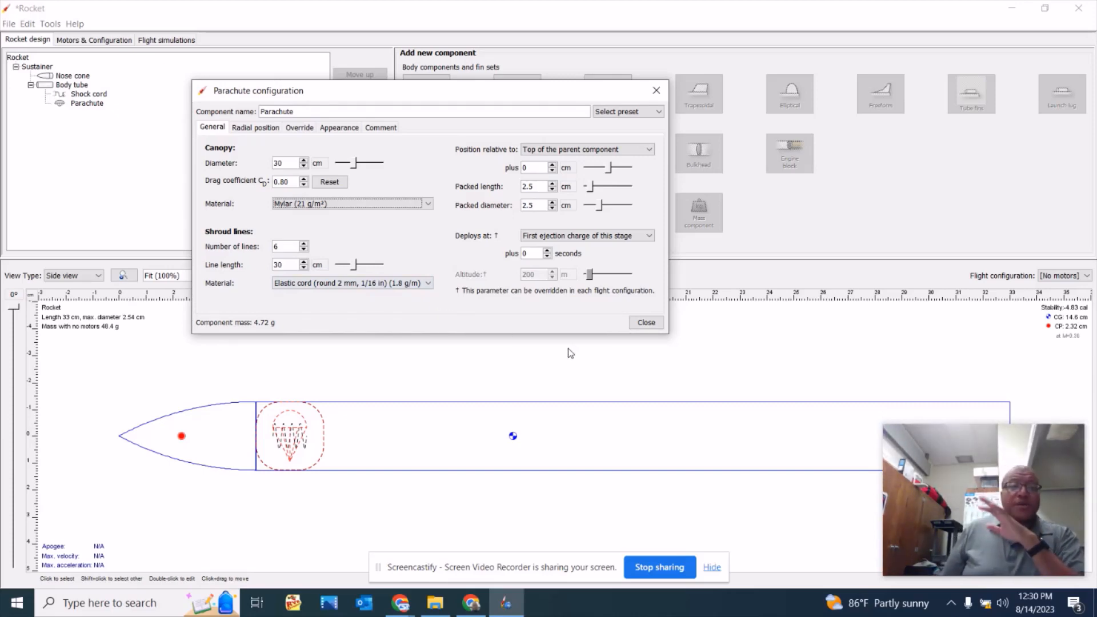
{"action": "left_click", "coordinate": [420, 204]}
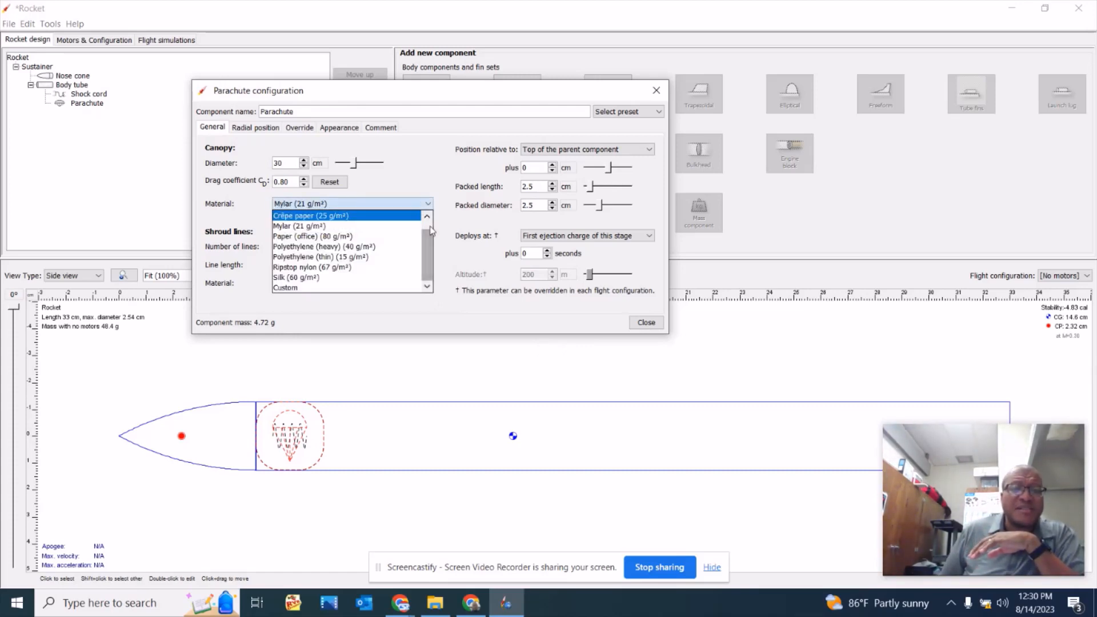
{"action": "scroll", "coordinate": [426, 251], "scroll_direction": "up", "scroll_amount": 1}
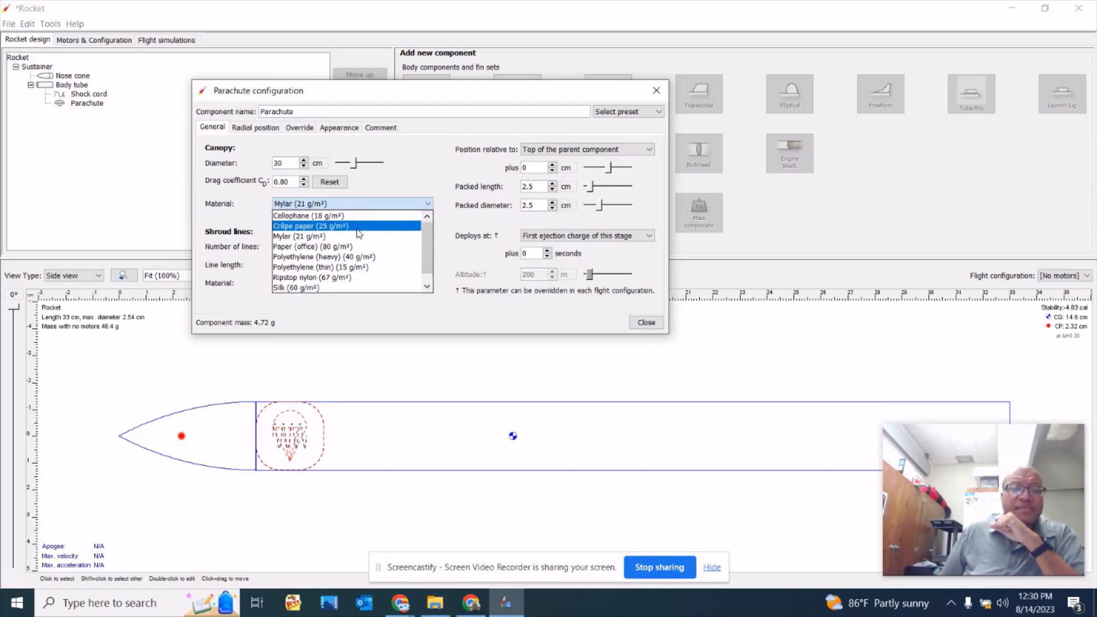
{"action": "left_click", "coordinate": [328, 238]}
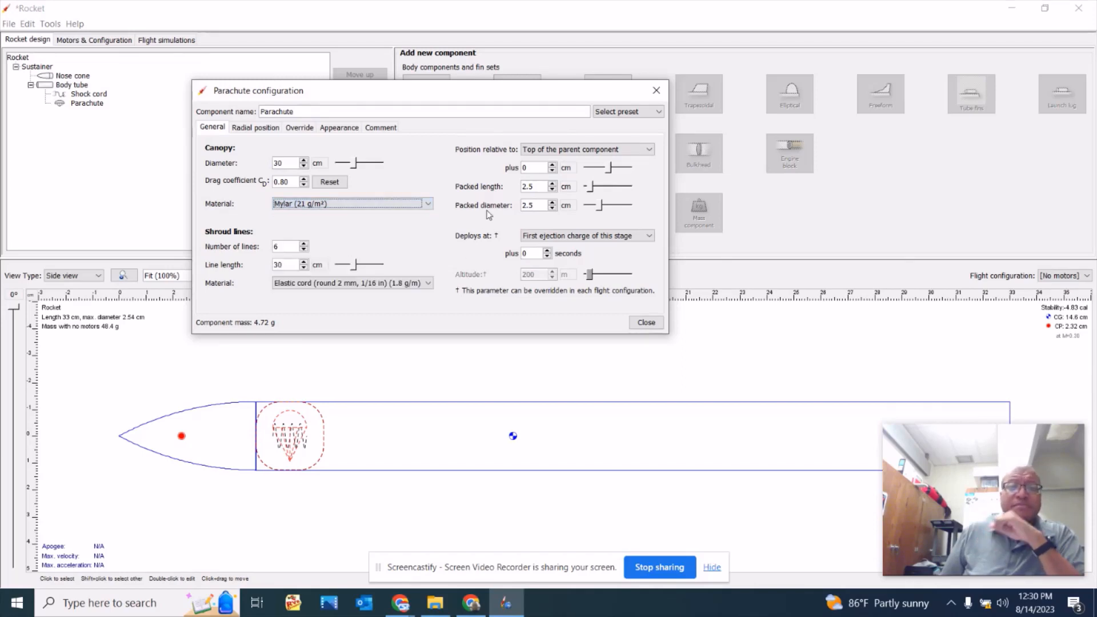
{"action": "left_click", "coordinate": [646, 323]}
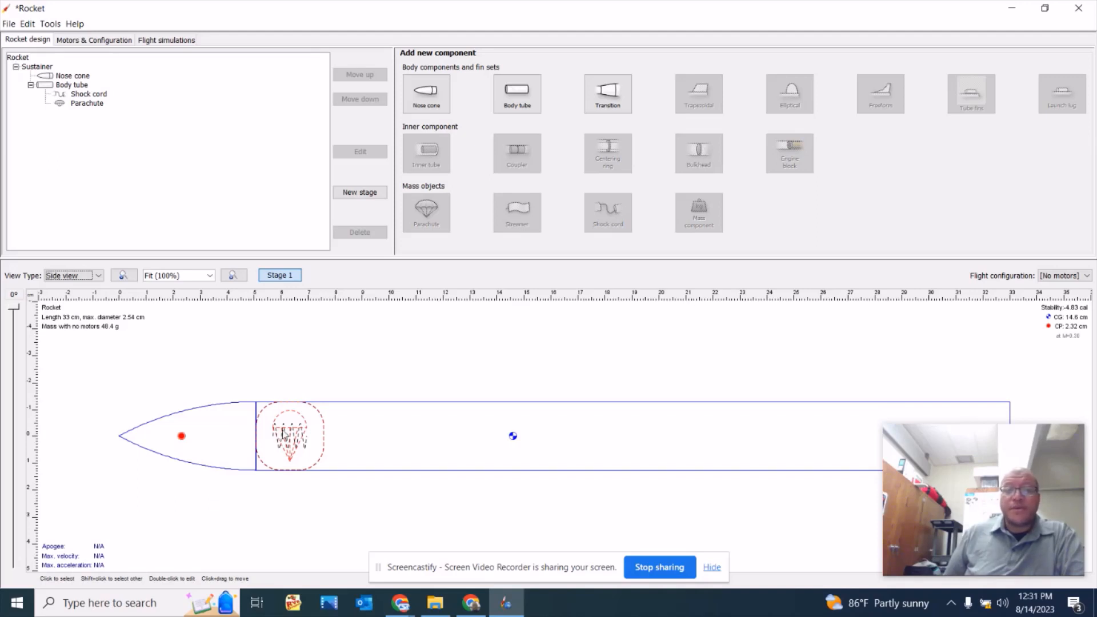
Define the body tube as a motor mount and create a new motor configuration for it.
{"action": "left_click", "coordinate": [352, 440]}
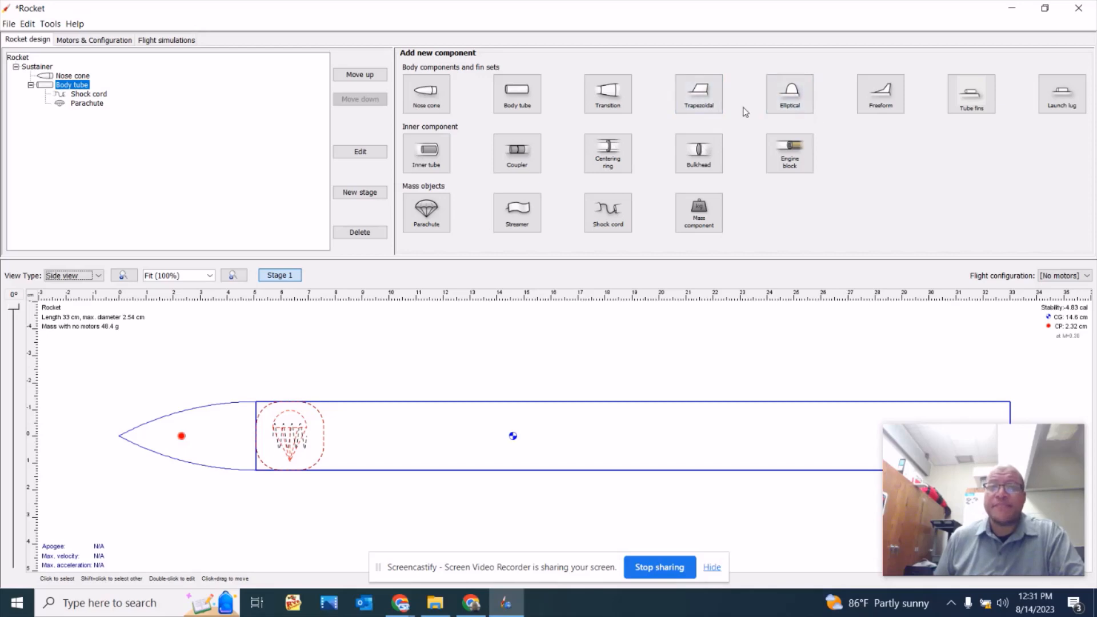
{"action": "left_click", "coordinate": [102, 41]}
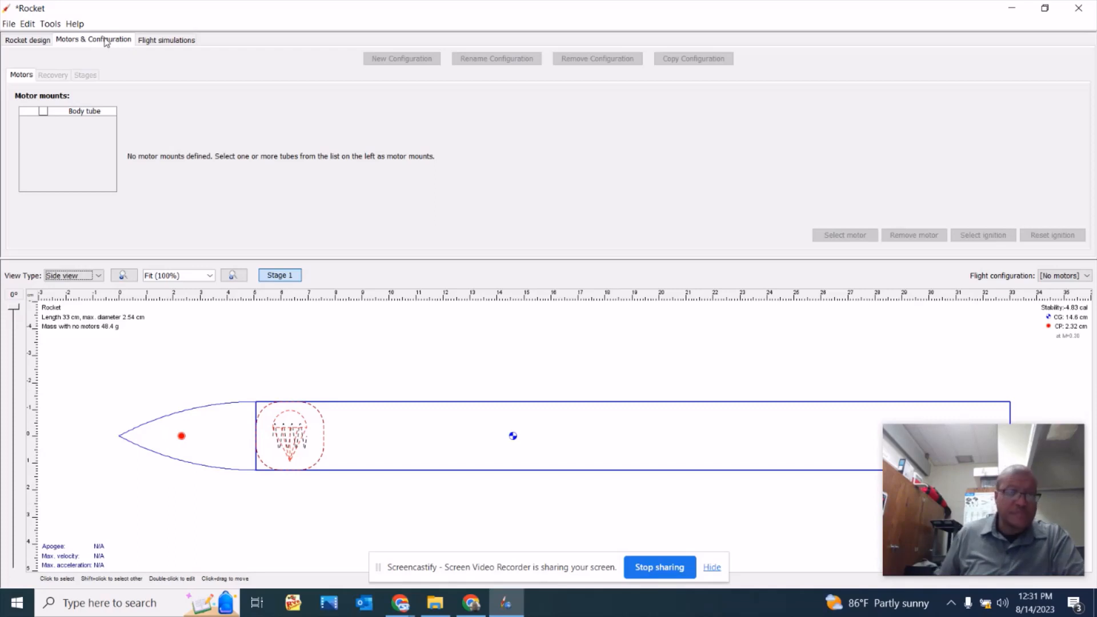
{"action": "left_click", "coordinate": [44, 113]}
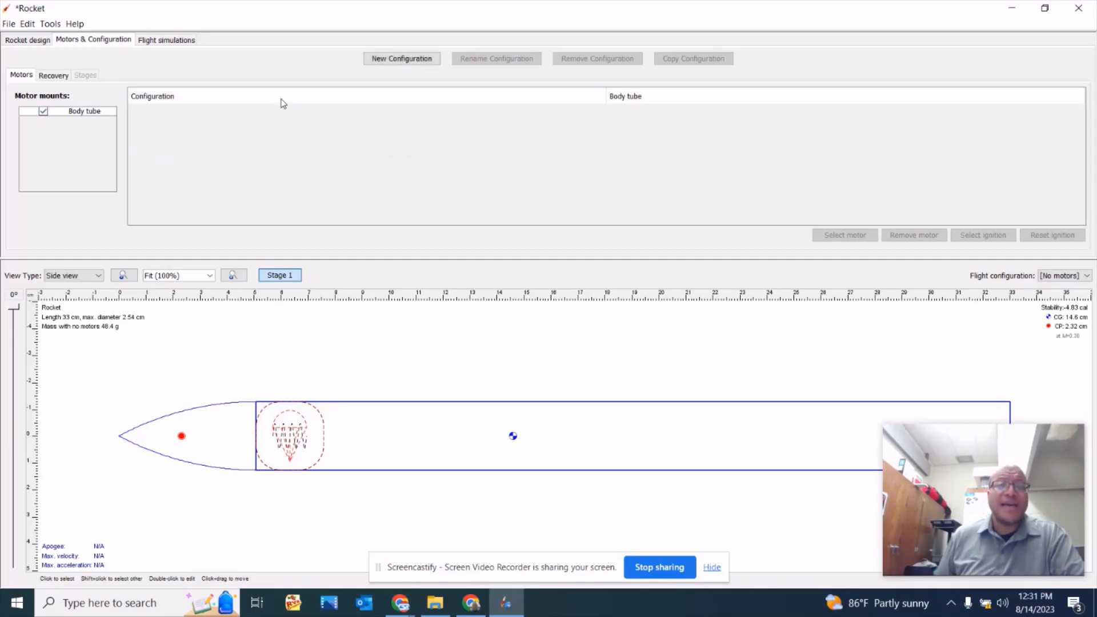
{"action": "left_click", "coordinate": [411, 60]}
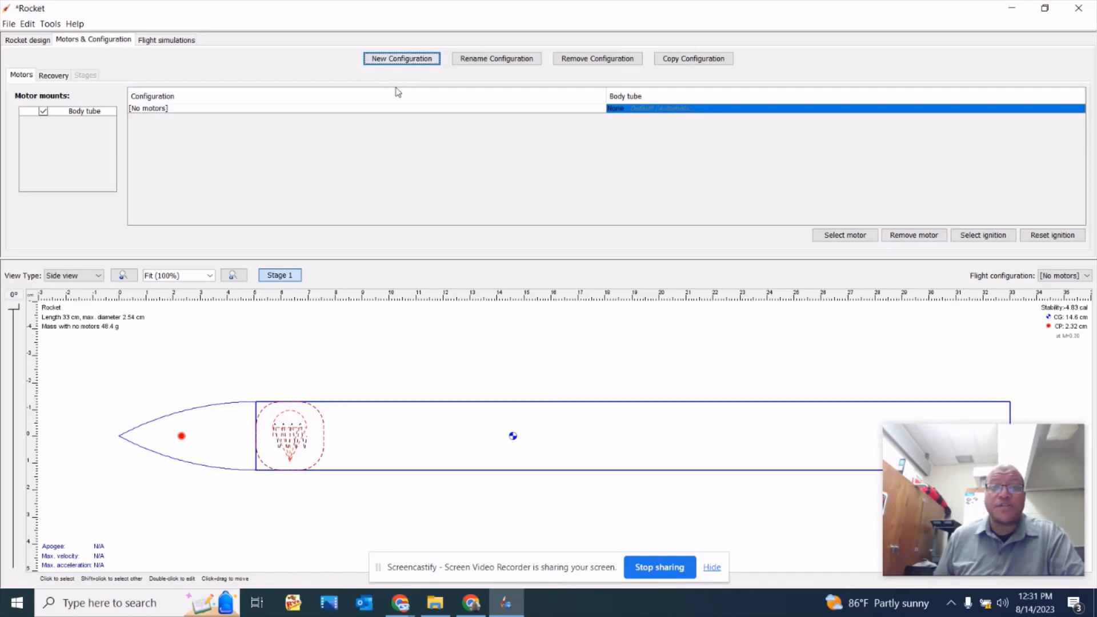
Limit the motor list to total impulse class A and assign the 18 mm Estes A8-3 motor to the body tube.
{"action": "left_click", "coordinate": [850, 240]}
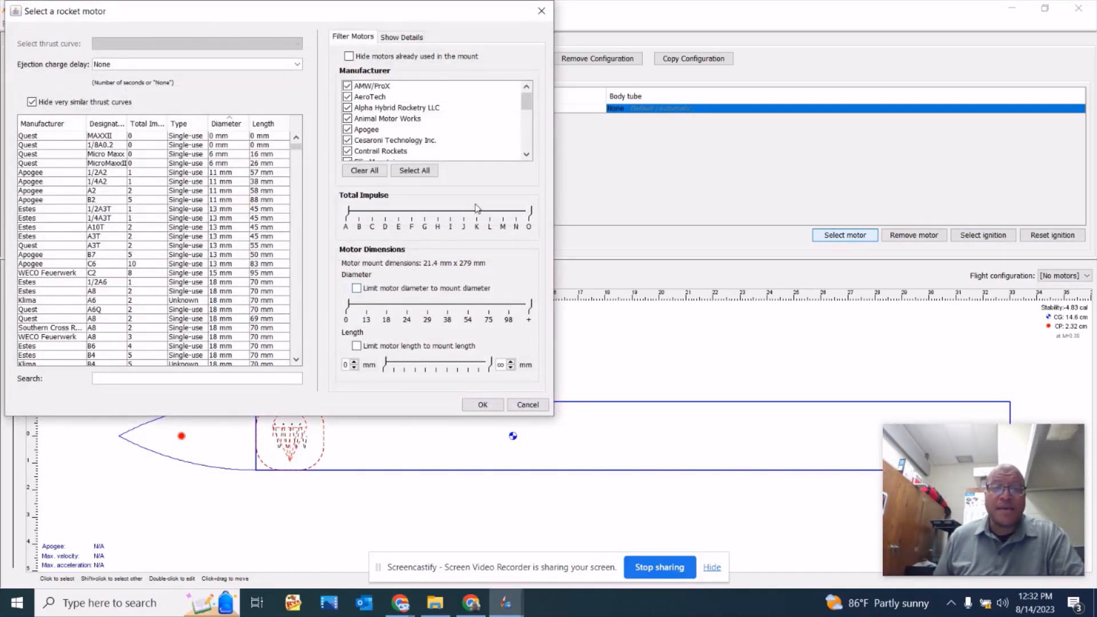
{"action": "left_click_drag", "start_coordinate": [531, 211], "coordinate": [347, 223]}
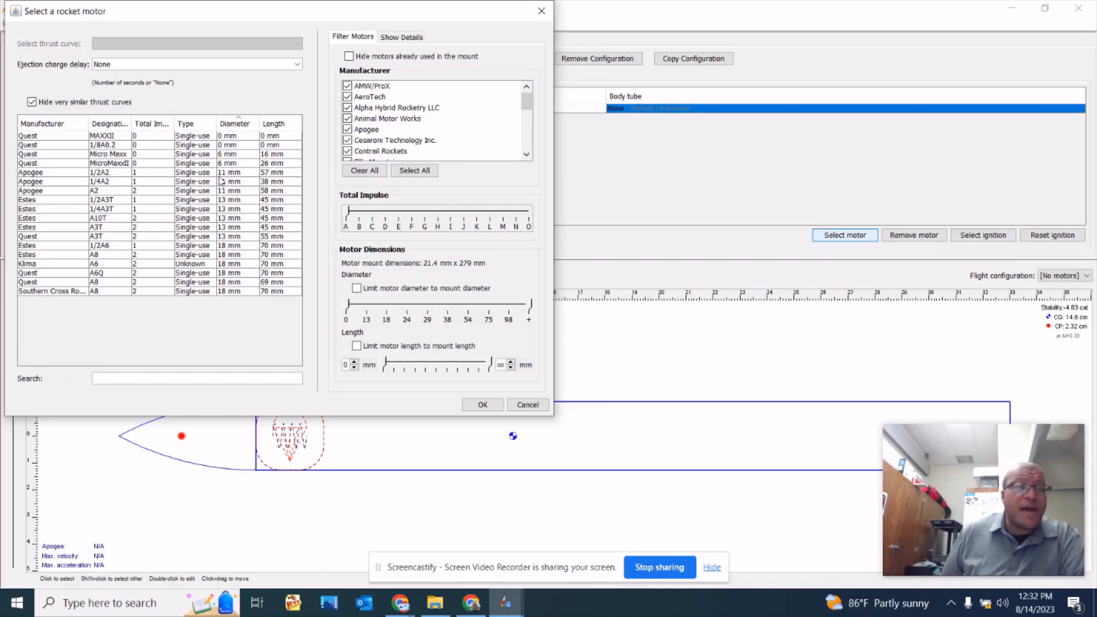
{"action": "double_click", "coordinate": [53, 256]}
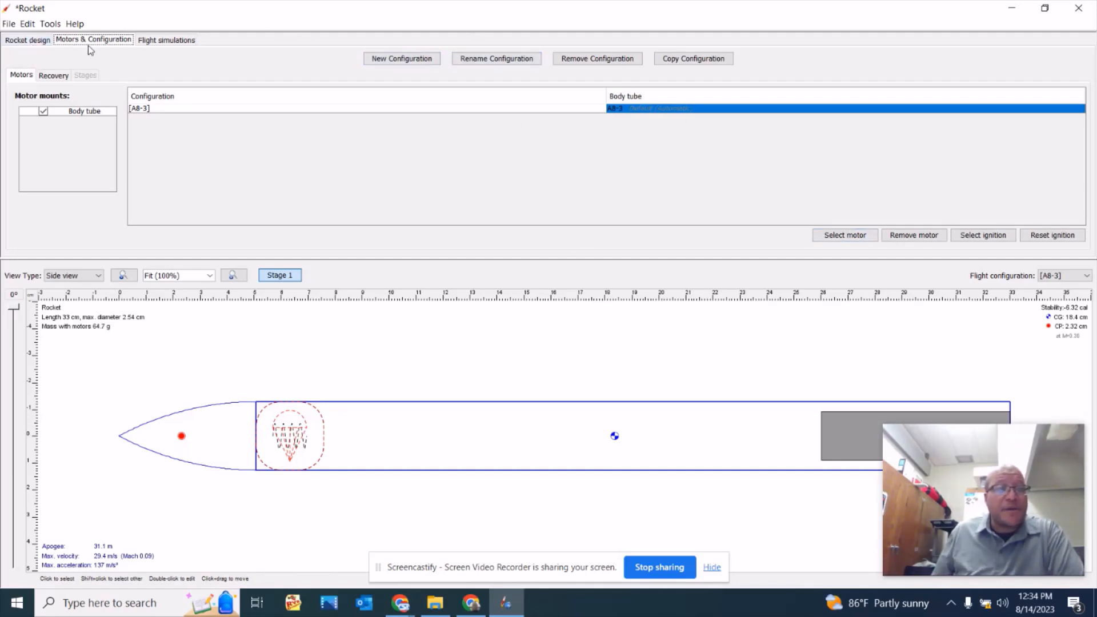
Add a launch lug to the body tube in the rocket design and set its length to 3 in.
{"action": "left_click", "coordinate": [39, 44]}
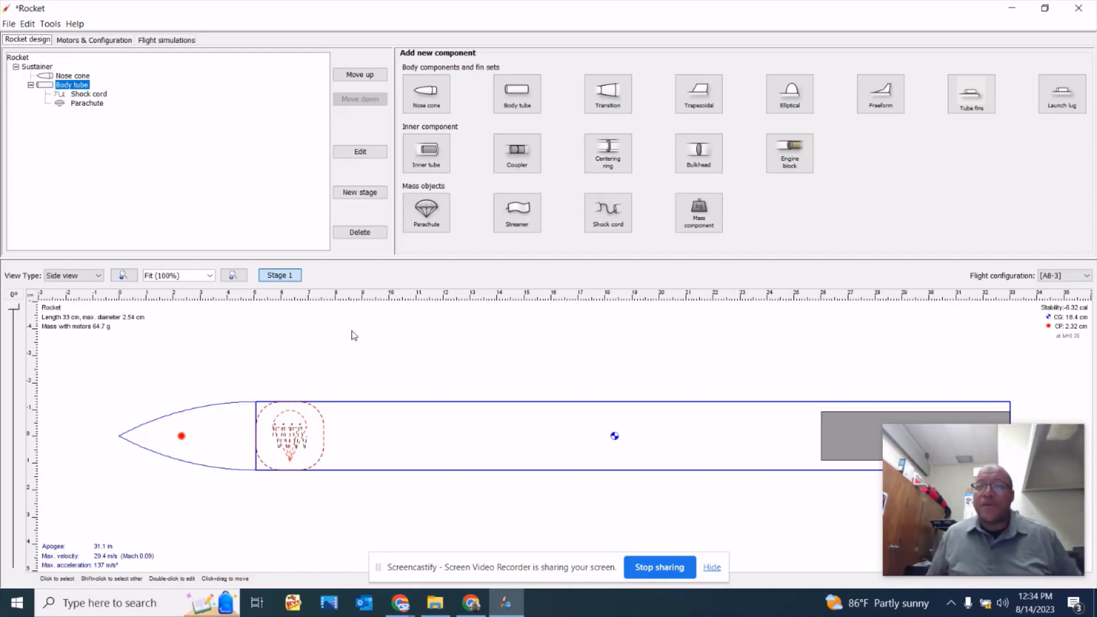
{"action": "left_click", "coordinate": [1061, 93]}
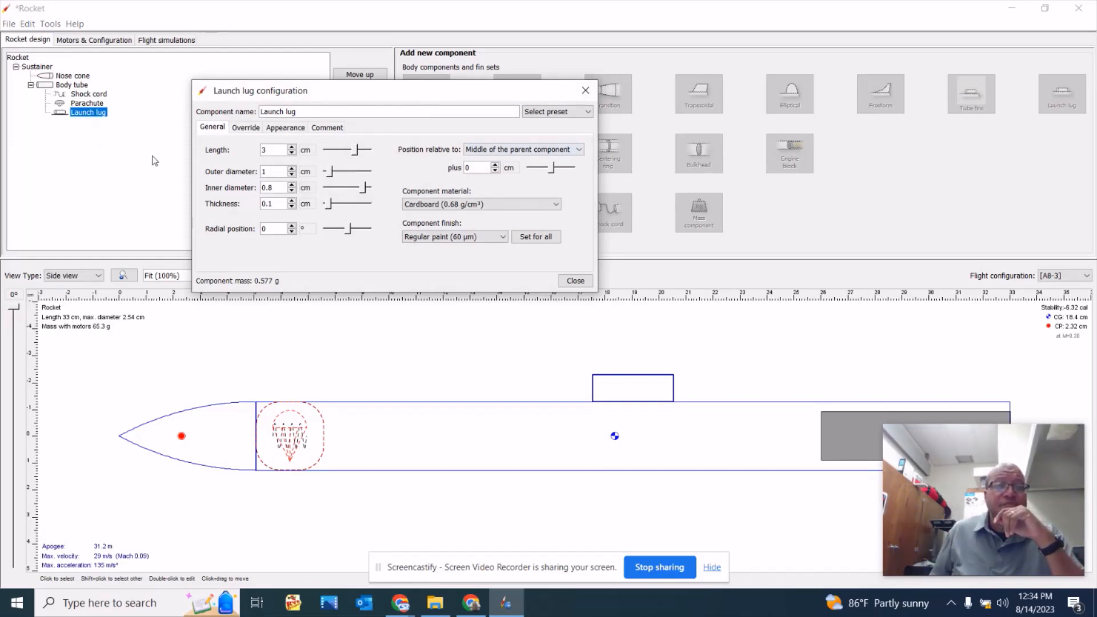
{"action": "left_click", "coordinate": [307, 150]}
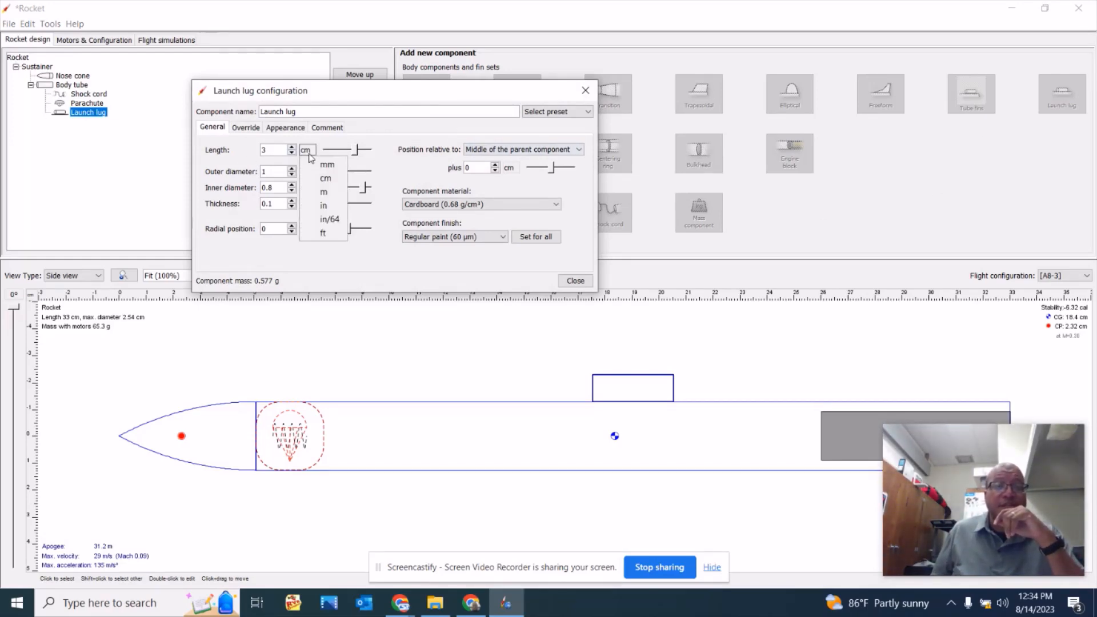
{"action": "left_click", "coordinate": [323, 206]}
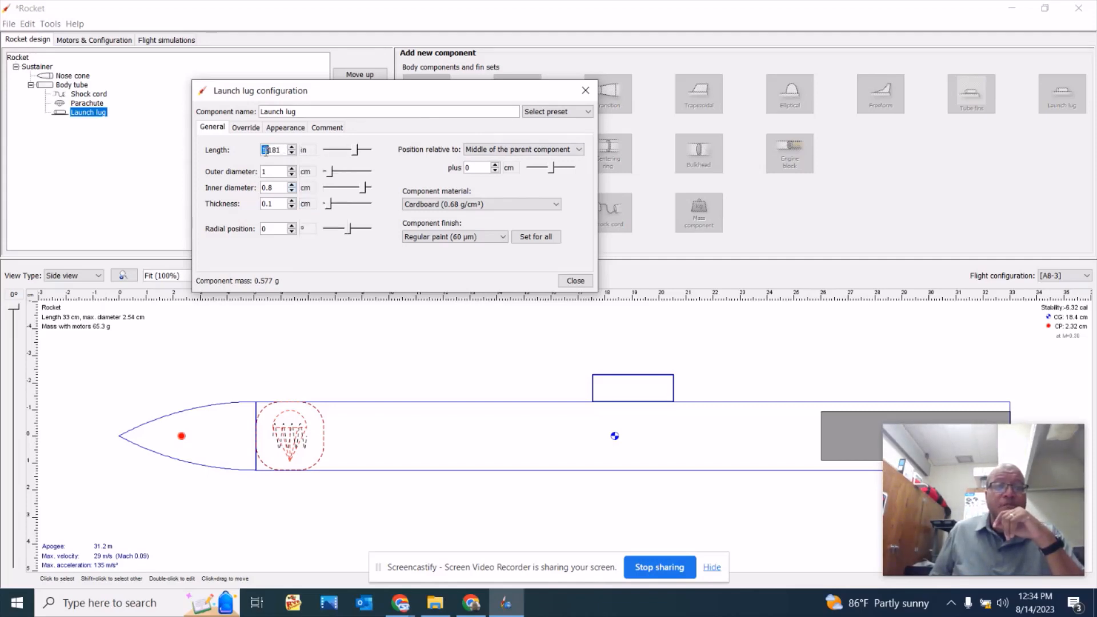
{"action": "left_click_drag", "start_coordinate": [262, 150], "coordinate": [300, 152]}
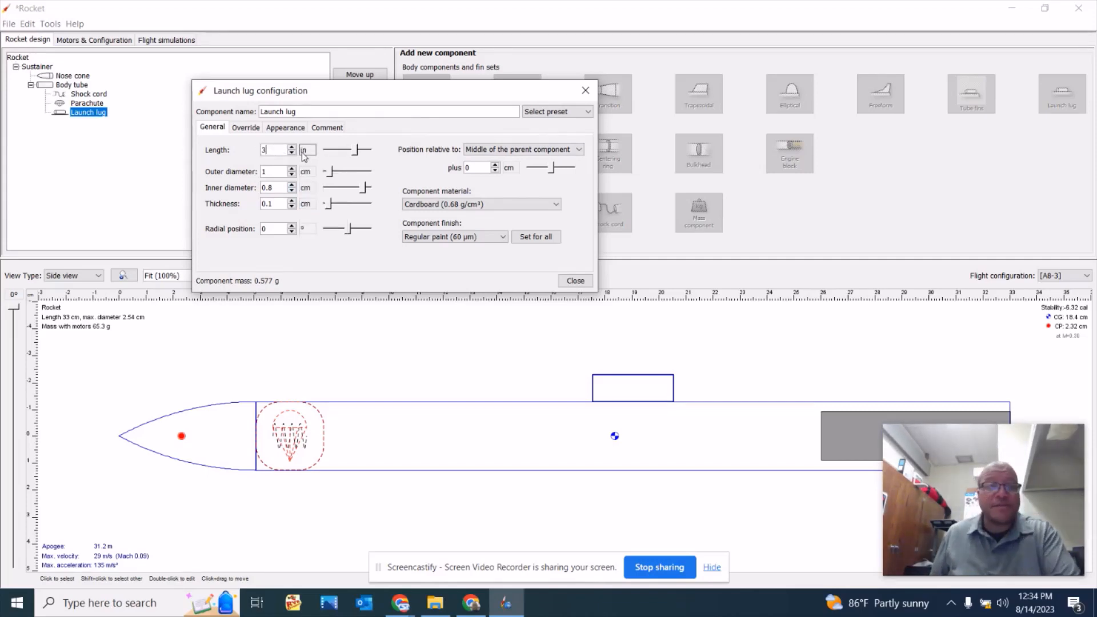
{"action": "type", "text": "3"}
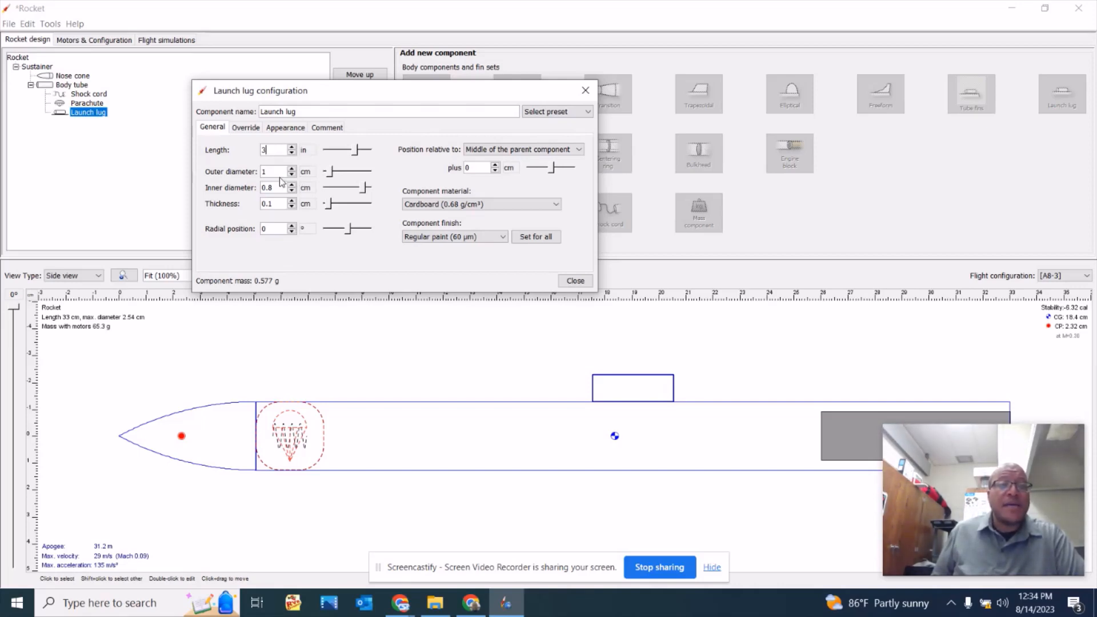
Switch the launch lug's outer diameter unit to inches, set the diameter to 0.25 in, and close its configuration.
{"action": "left_click", "coordinate": [308, 174]}
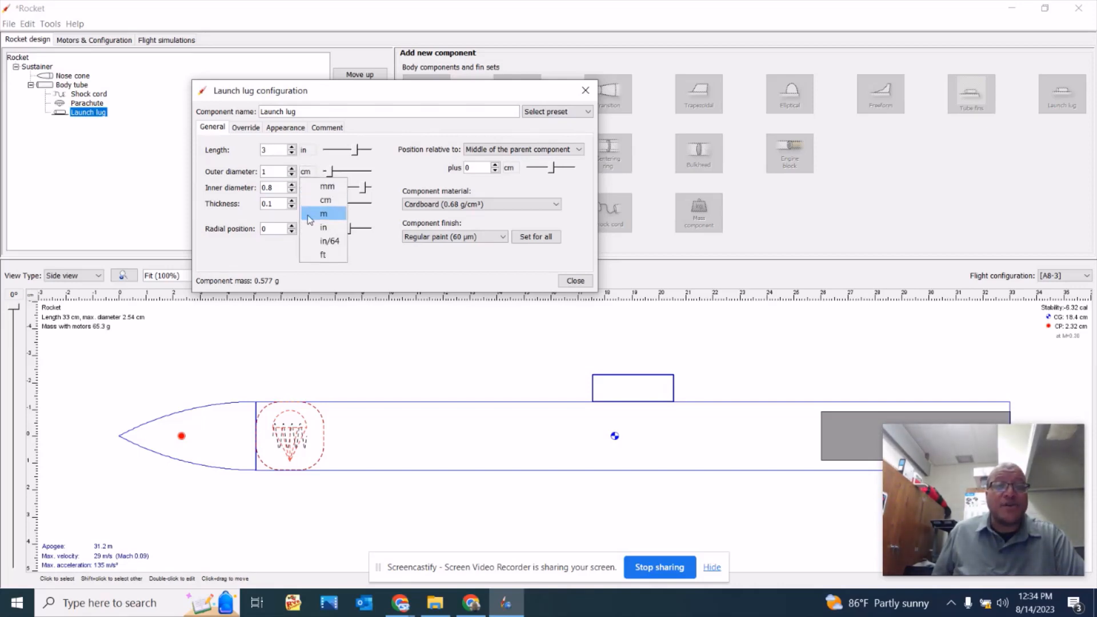
{"action": "left_click", "coordinate": [321, 228]}
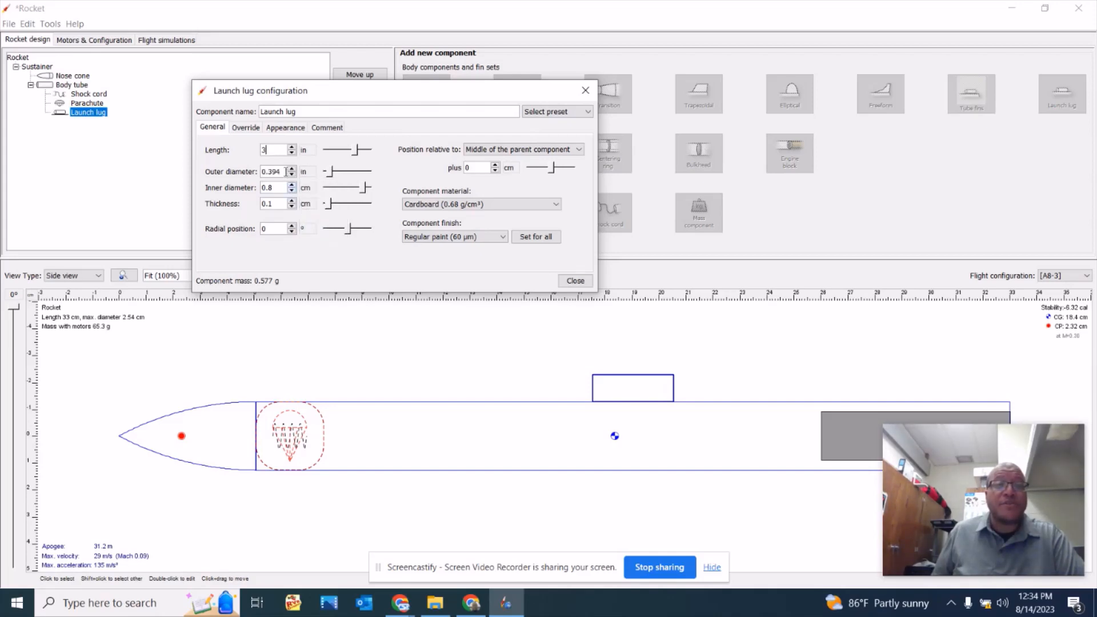
{"action": "left_click", "coordinate": [282, 172]}
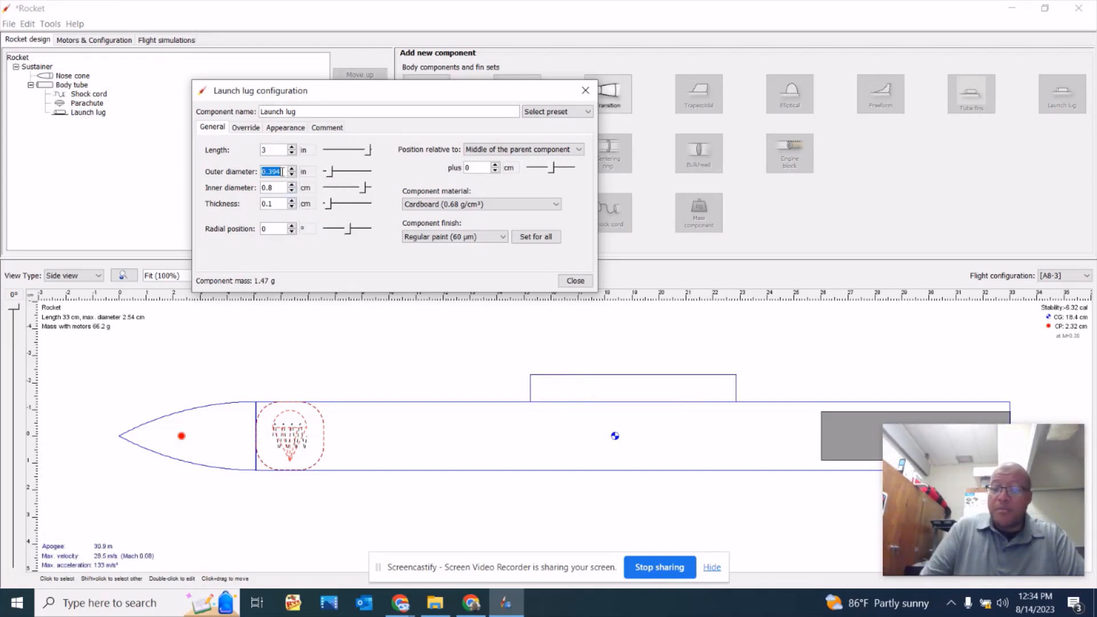
{"action": "type", "text": ".25"}
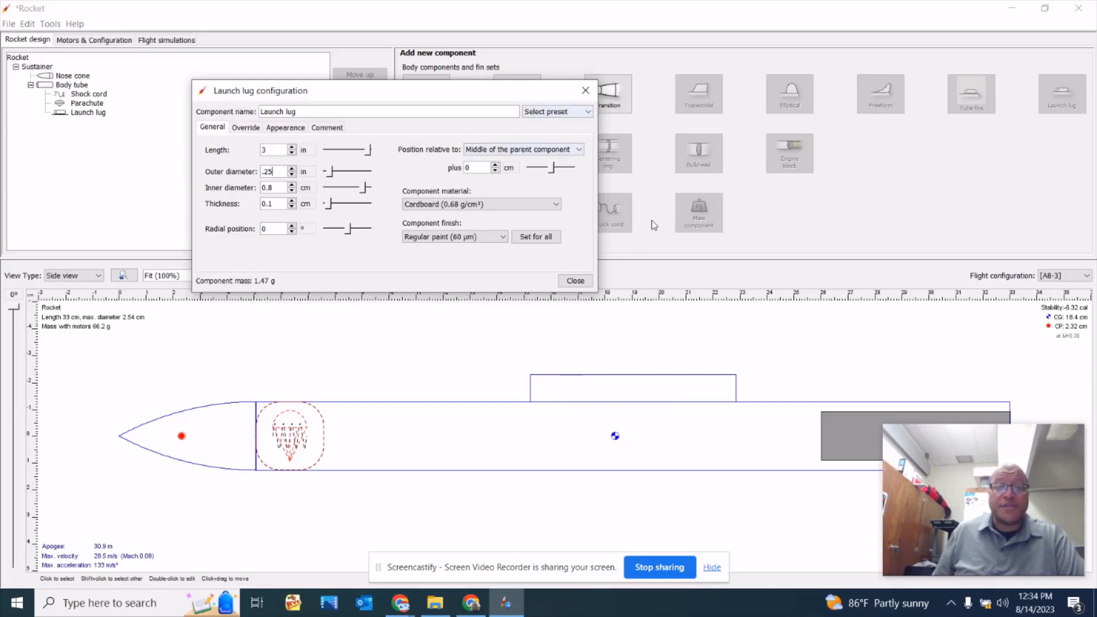
{"action": "left_click", "coordinate": [574, 280]}
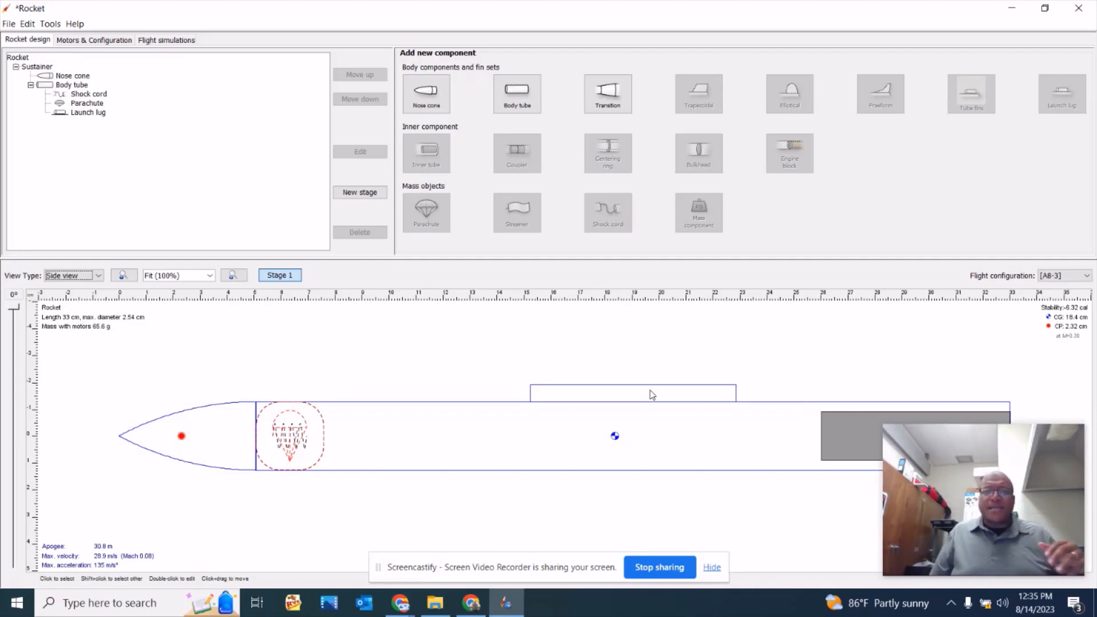
Add a trapezoidal fin set to the rocket's body tube.
{"action": "left_click", "coordinate": [684, 452]}
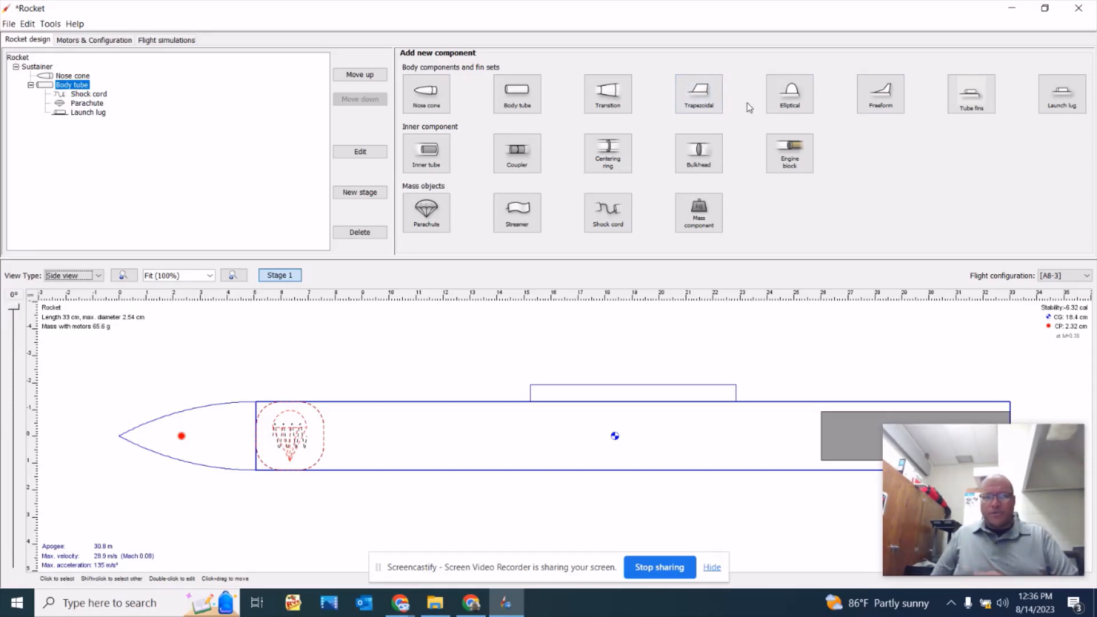
{"action": "left_click", "coordinate": [699, 101]}
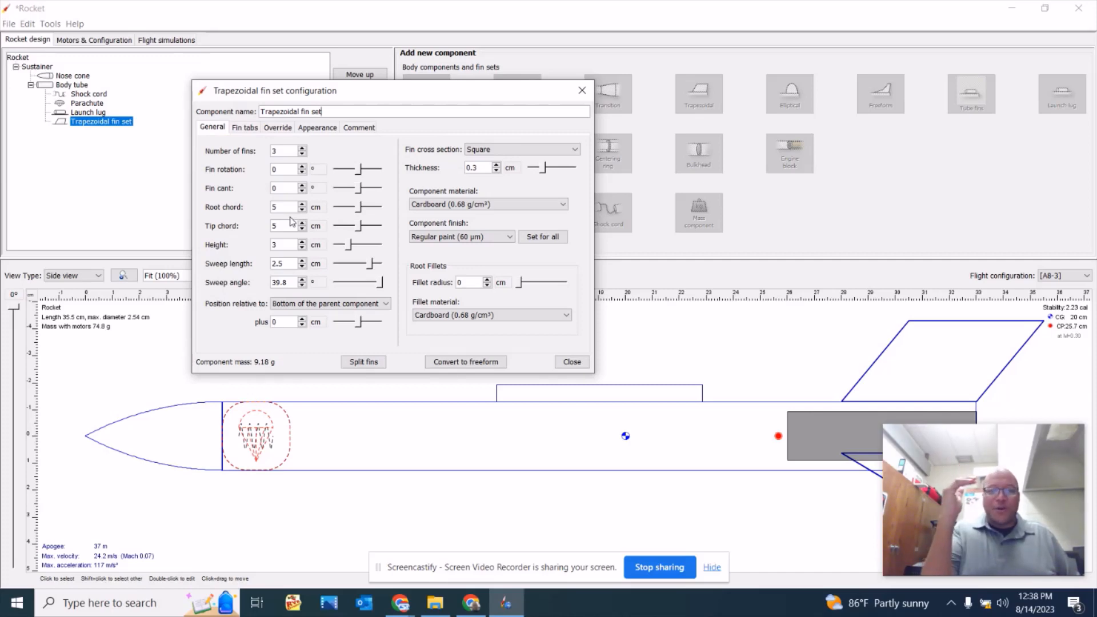
Try a fin cant of 6° on the trapezoidal fin set and reset it to 0°.
{"action": "left_click", "coordinate": [301, 186]}
{"action": "left_click", "coordinate": [302, 186]}
{"action": "left_click", "coordinate": [301, 186]}
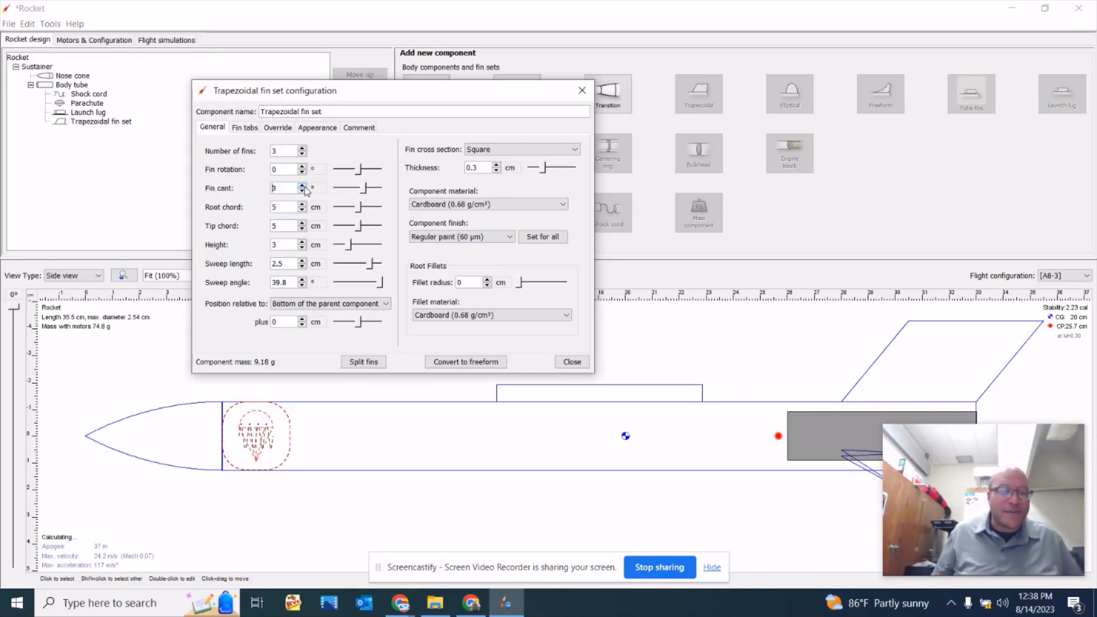
{"action": "left_click", "coordinate": [302, 186]}
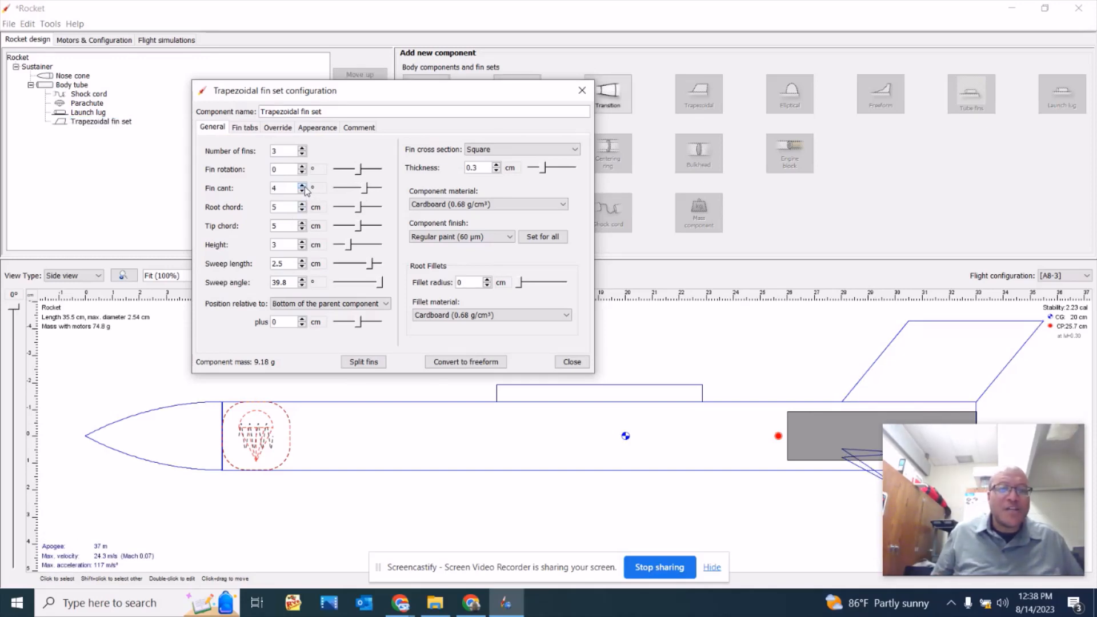
{"action": "left_click", "coordinate": [302, 185]}
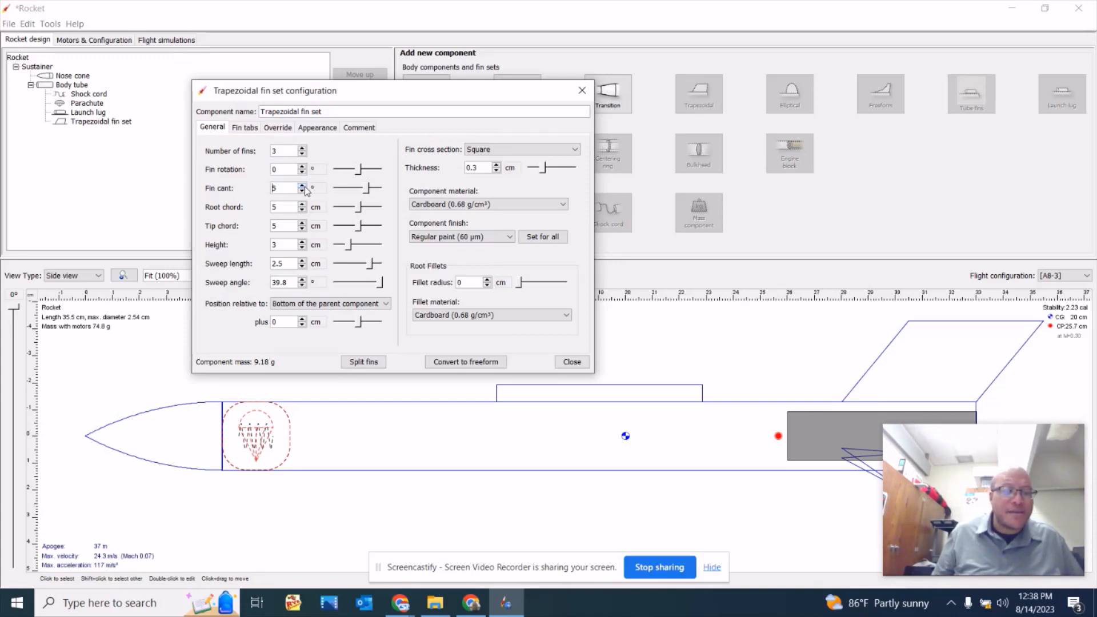
{"action": "left_click", "coordinate": [302, 185]}
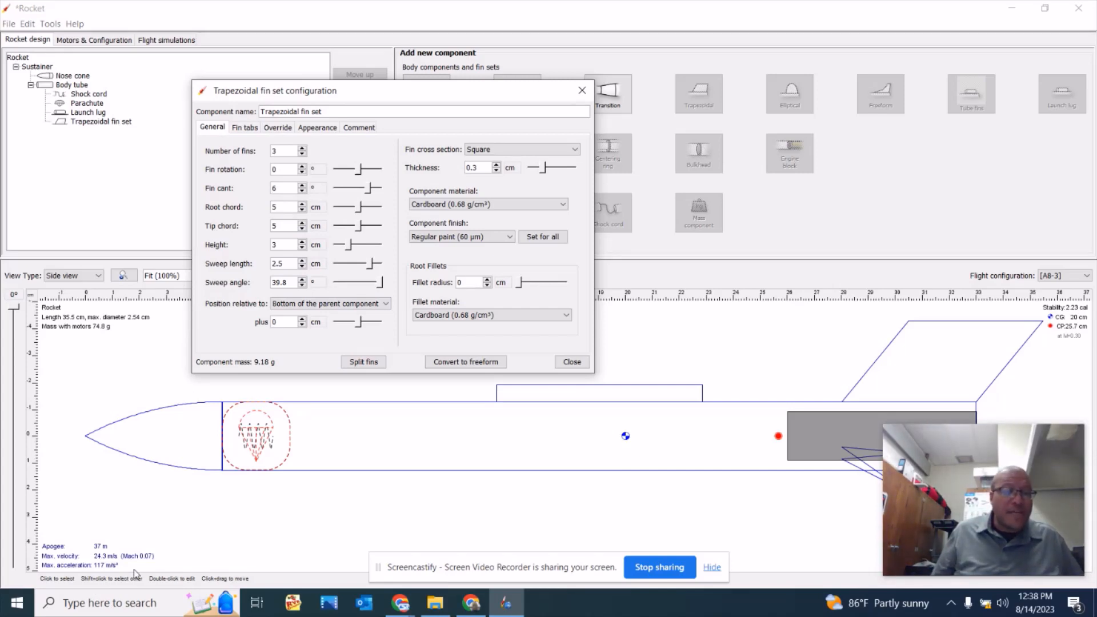
{"action": "left_click", "coordinate": [302, 192]}
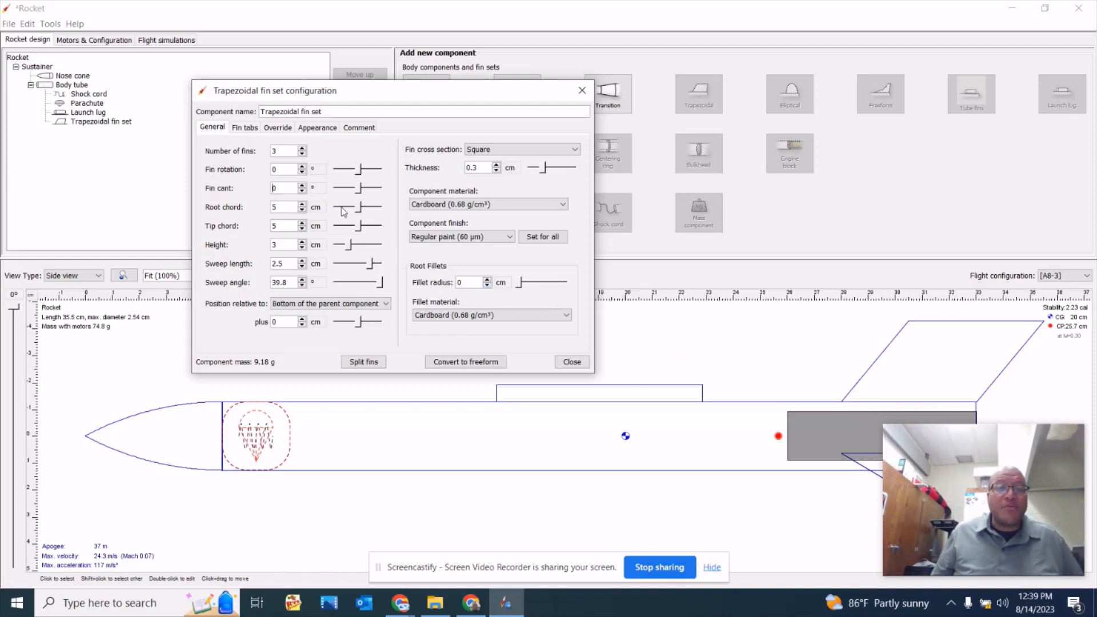
Set the fin set's root chord to 8 cm and its tip chord to 1 cm.
{"action": "left_click", "coordinate": [301, 204]}
{"action": "left_click", "coordinate": [302, 204]}
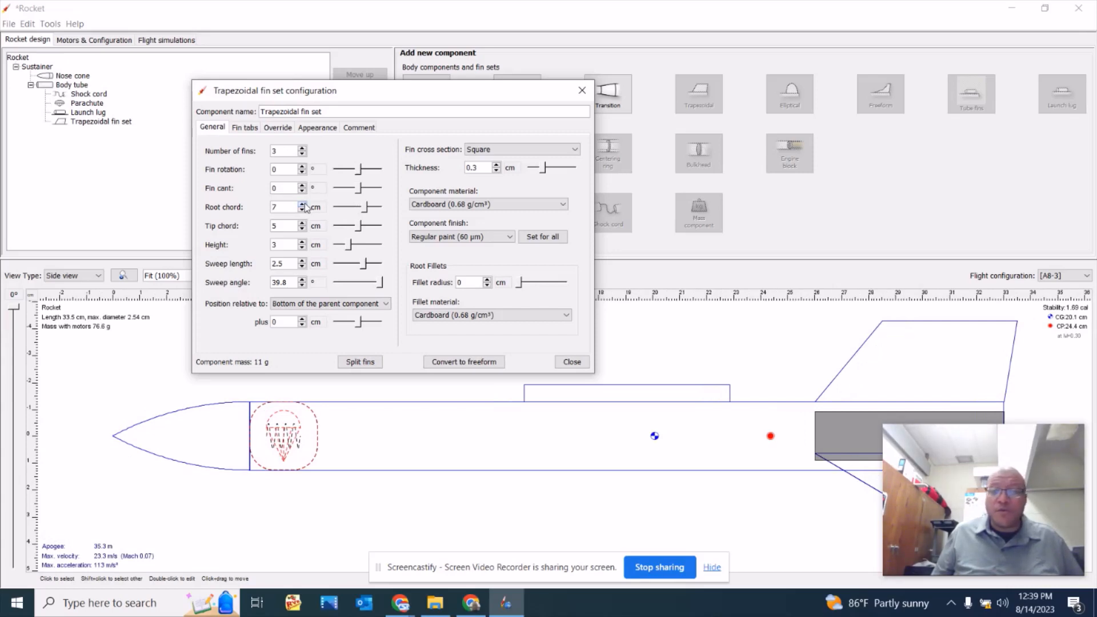
{"action": "left_click", "coordinate": [305, 204]}
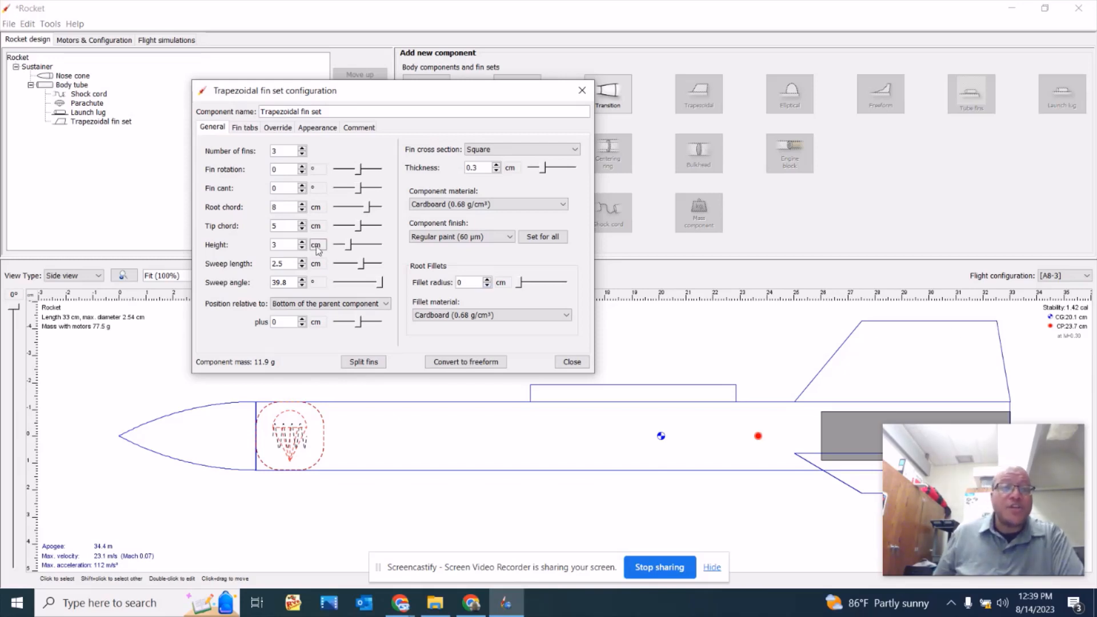
{"action": "left_click", "coordinate": [303, 230]}
{"action": "left_click", "coordinate": [303, 230]}
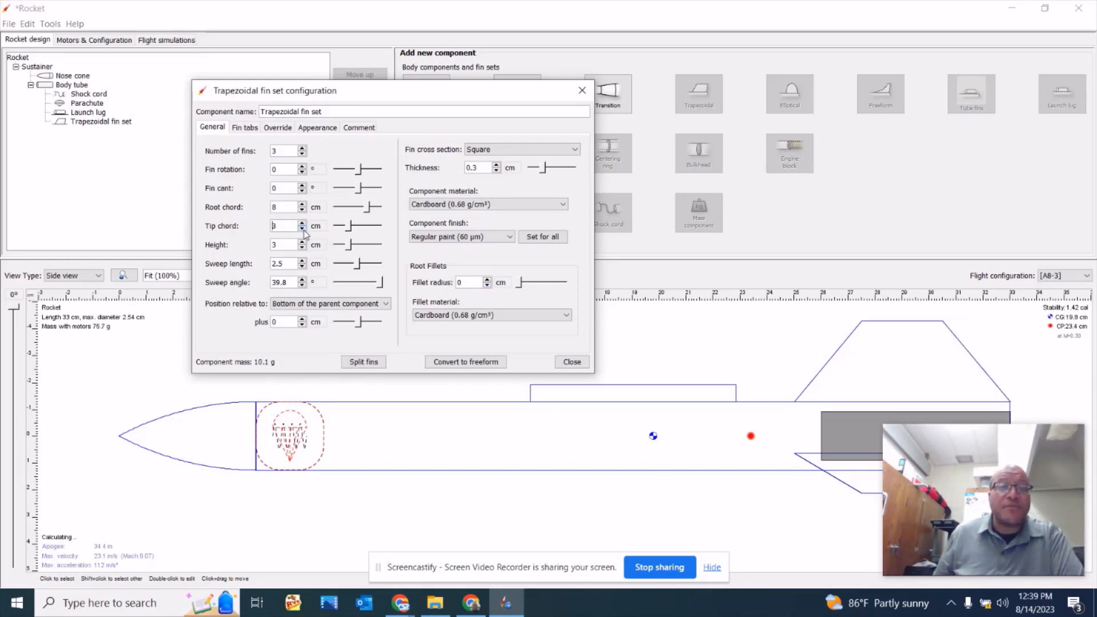
{"action": "left_click", "coordinate": [304, 230]}
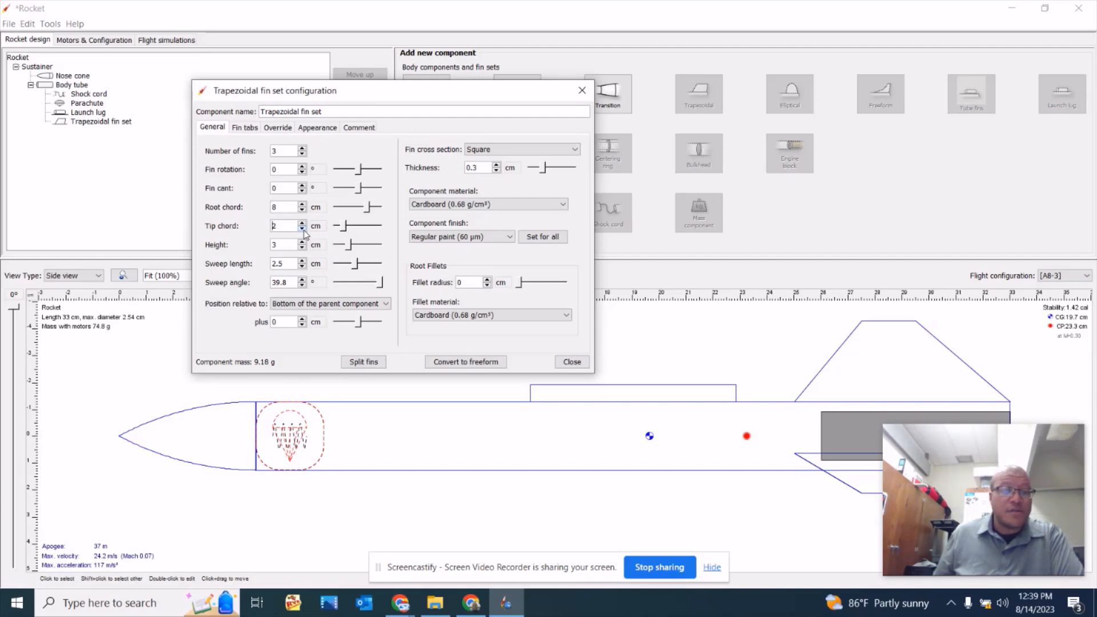
{"action": "left_click", "coordinate": [304, 231]}
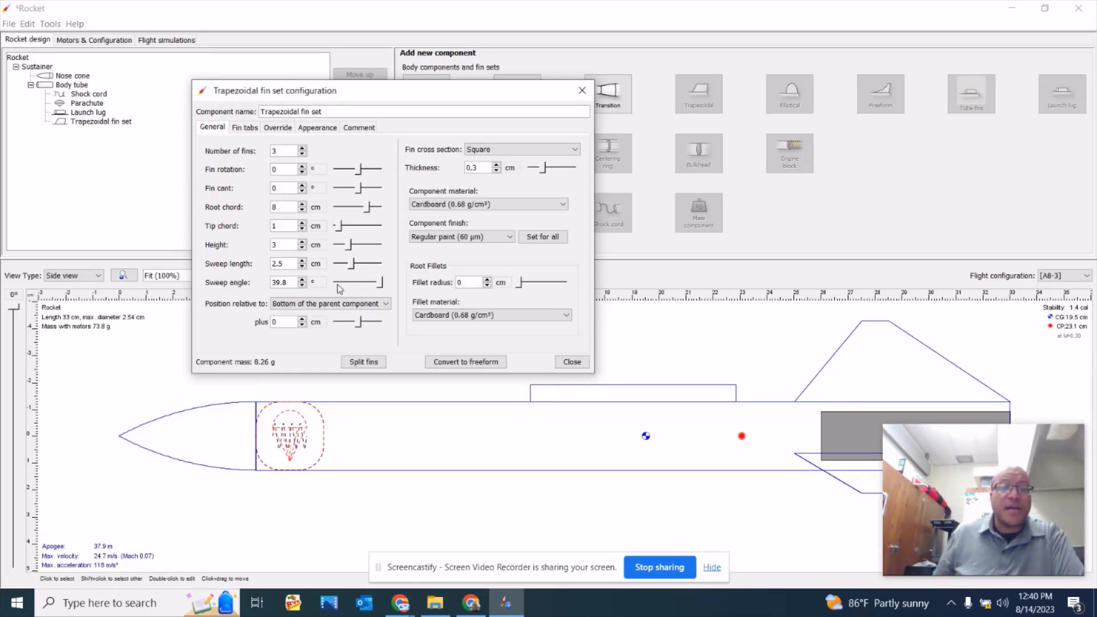
Increase the fins' sweep length to 7.4 cm and close the fin set configuration.
{"action": "left_click", "coordinate": [353, 267]}
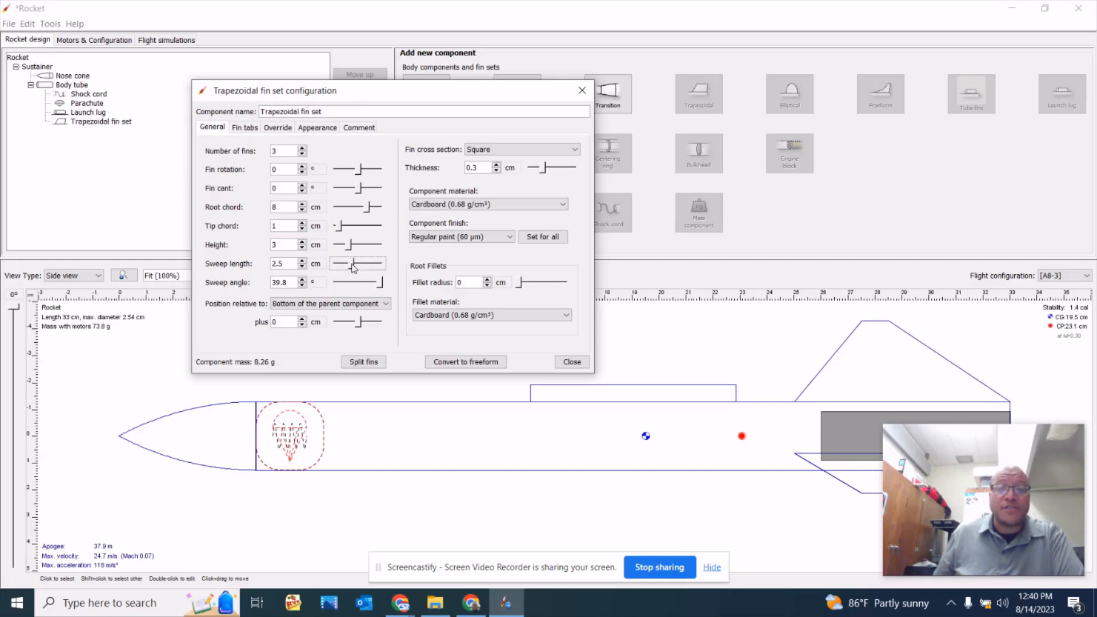
{"action": "left_click_drag", "start_coordinate": [353, 265], "coordinate": [376, 270]}
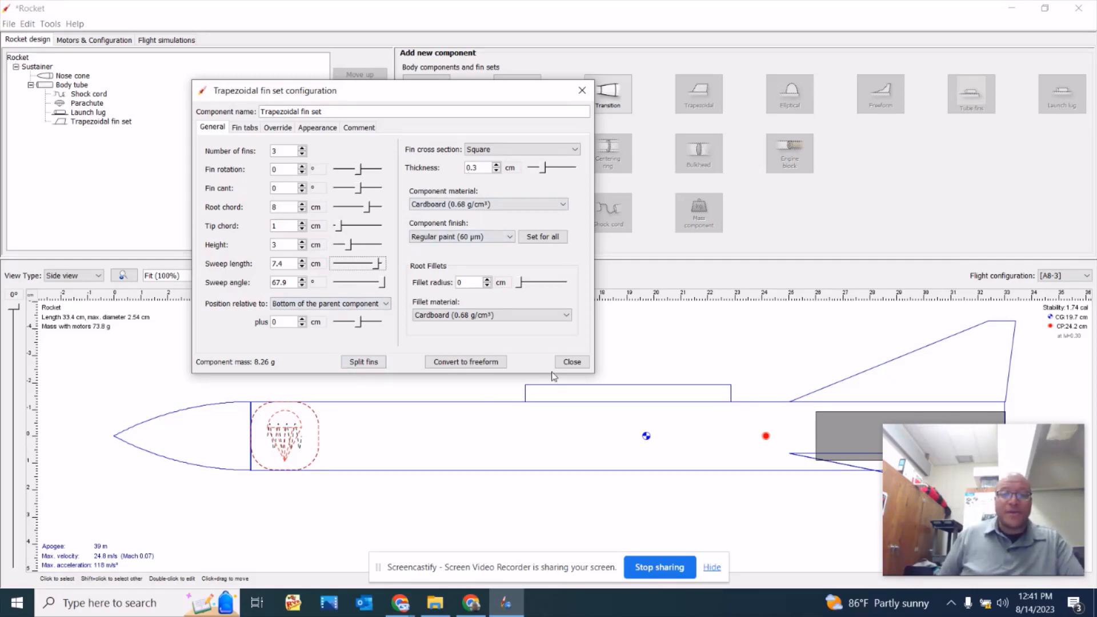
{"action": "left_click", "coordinate": [571, 362]}
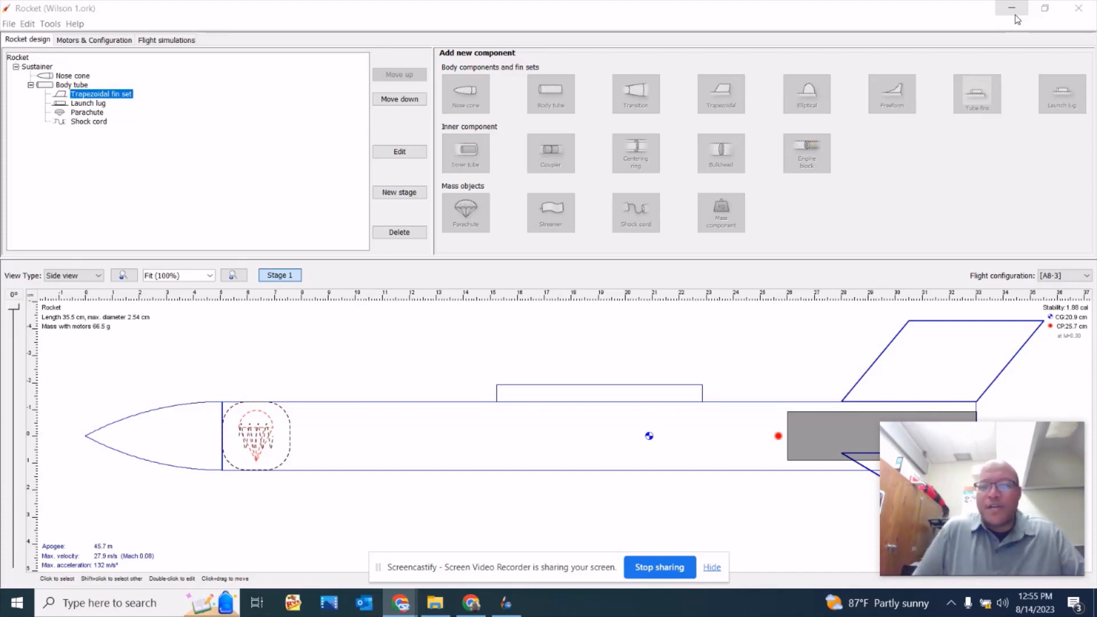
Save a copy of the rocket design in the Documents folder under the file name Solution 1.
{"action": "left_click", "coordinate": [9, 25]}
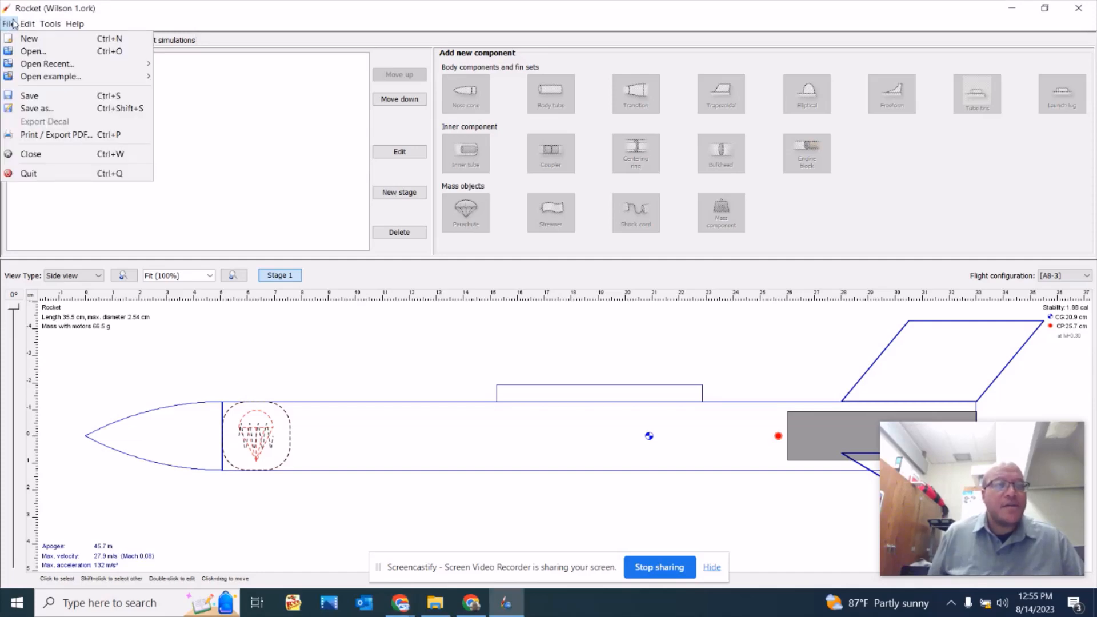
{"action": "left_click", "coordinate": [43, 108]}
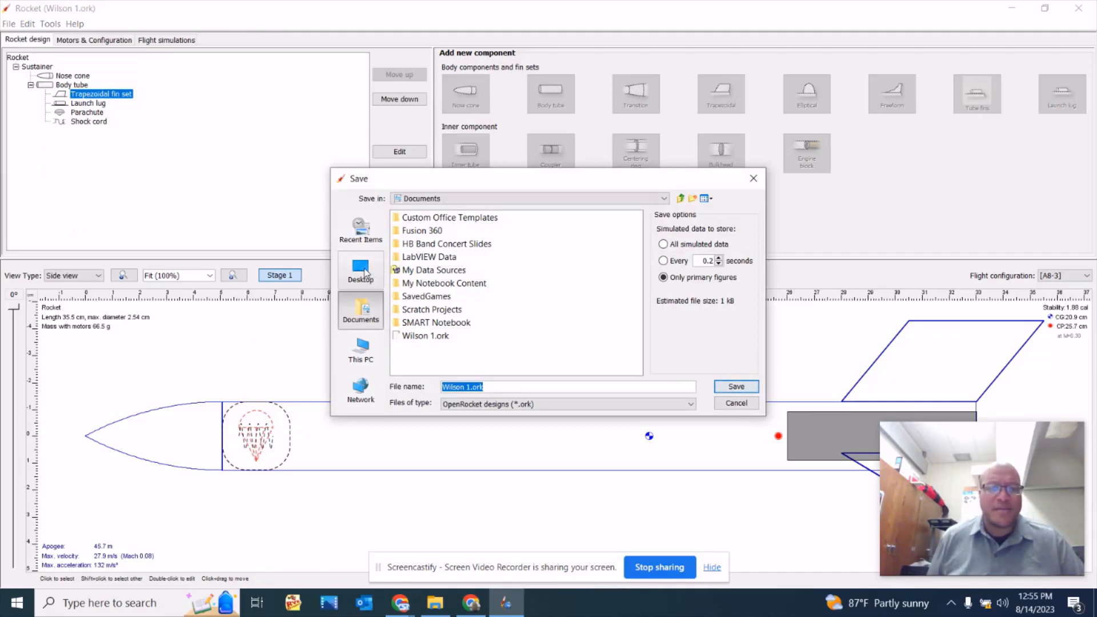
{"action": "left_click", "coordinate": [360, 269]}
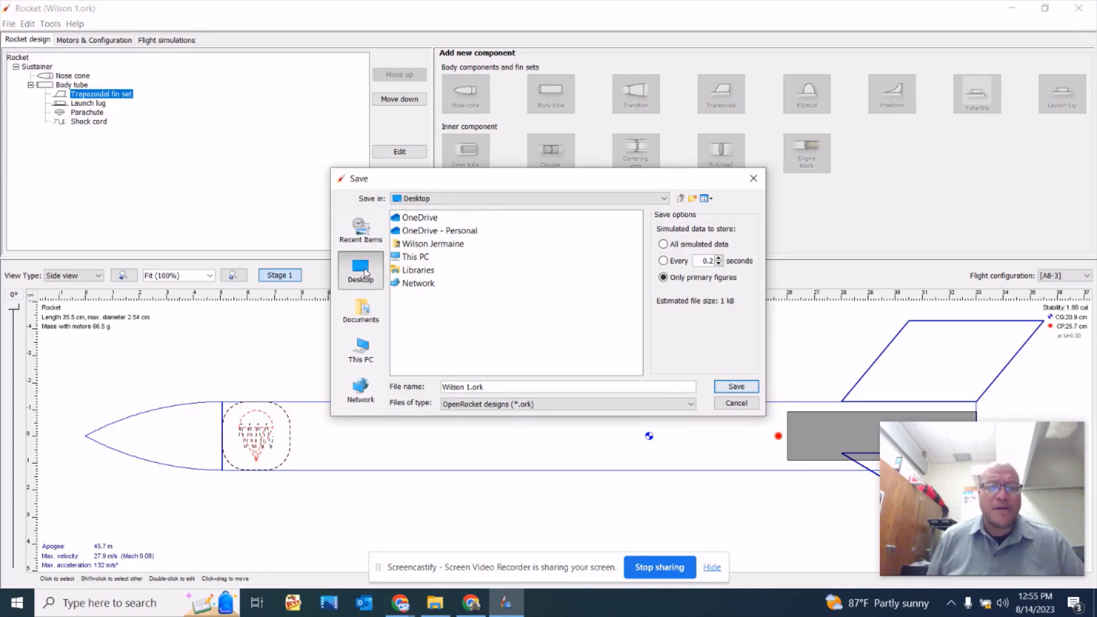
{"action": "left_click", "coordinate": [370, 312]}
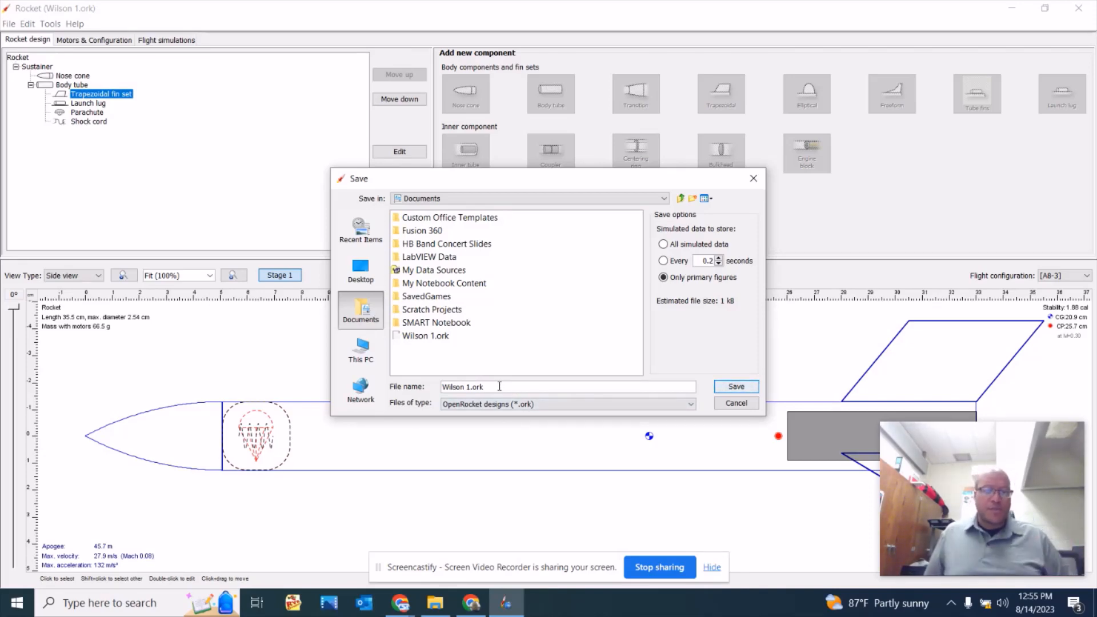
{"action": "left_click_drag", "start_coordinate": [500, 386], "coordinate": [428, 387]}
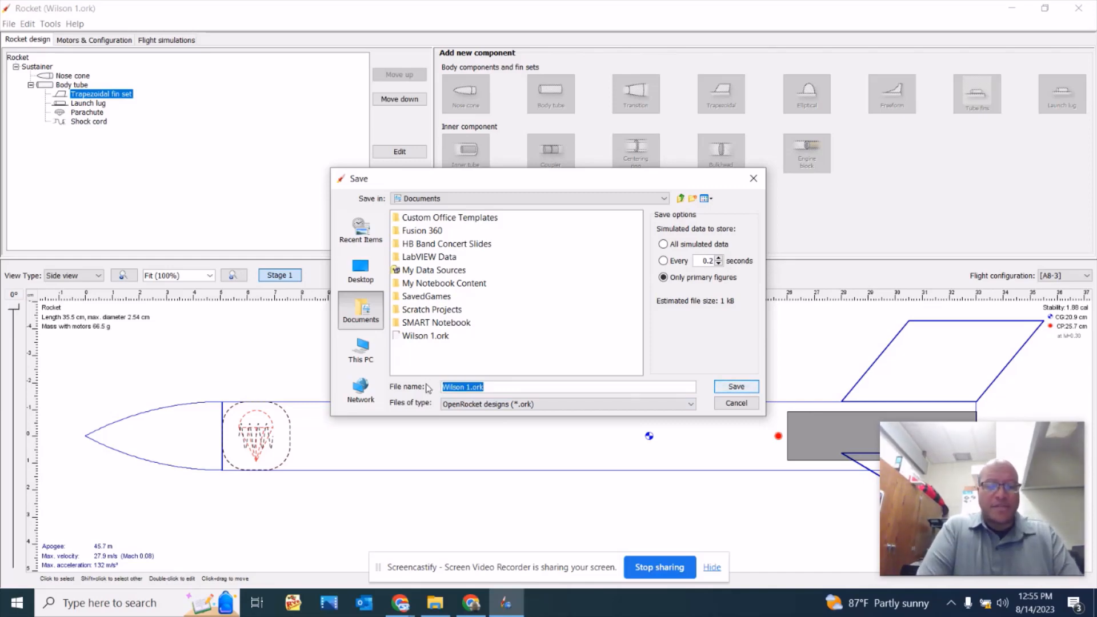
{"action": "type", "text": "Solution"}
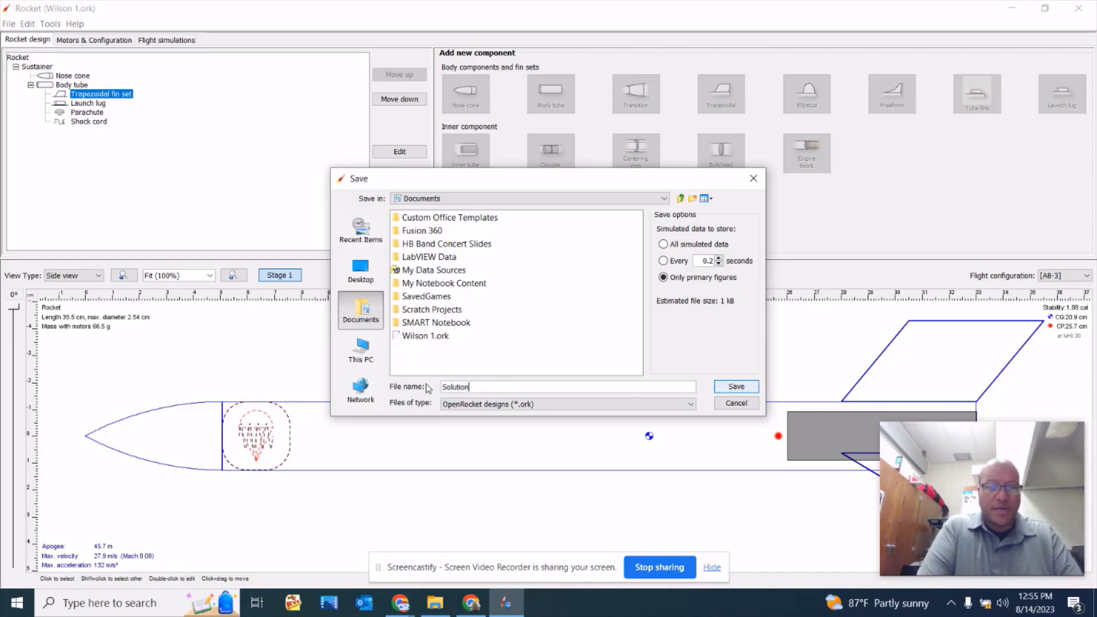
{"action": "type", "text": " 1"}
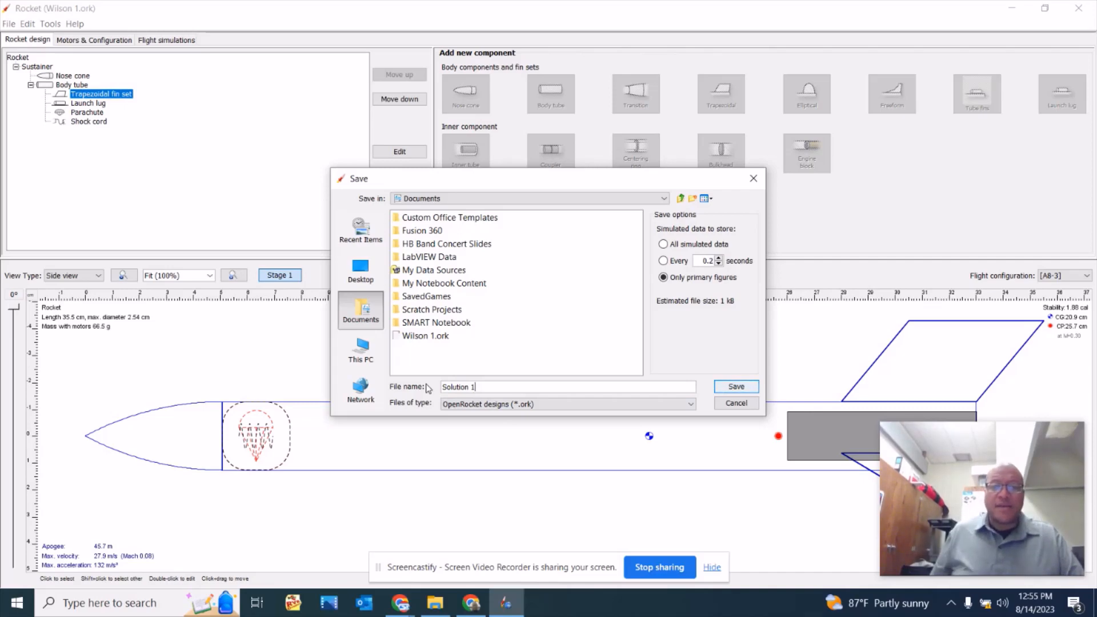
{"action": "left_click", "coordinate": [746, 388]}
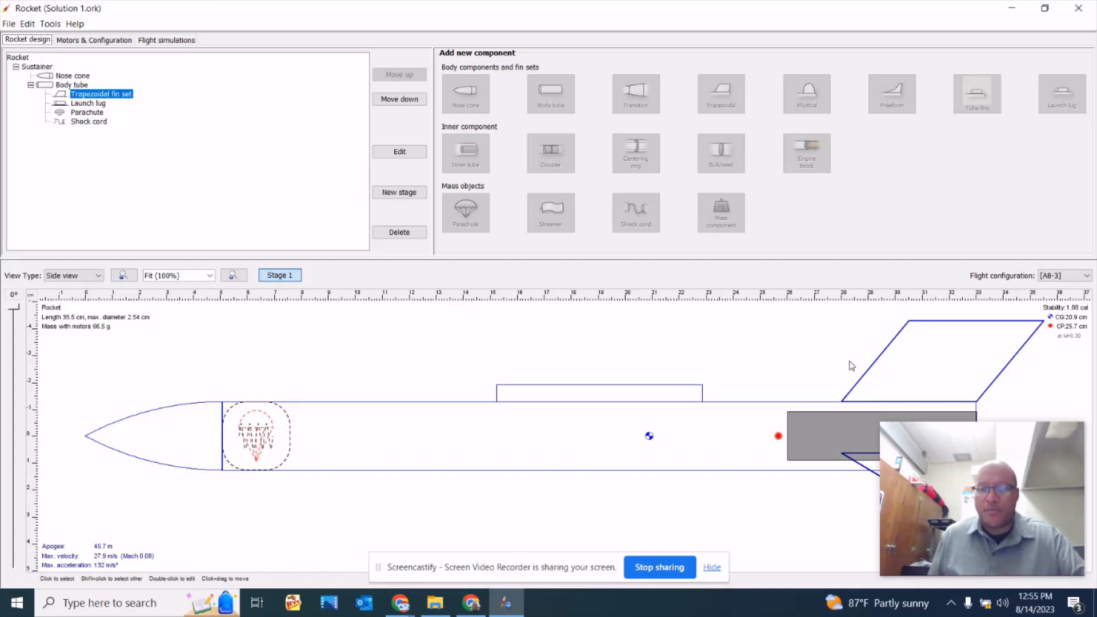
Check the Documents folder for the saved rocket design files without opening one.
{"action": "left_click", "coordinate": [9, 24]}
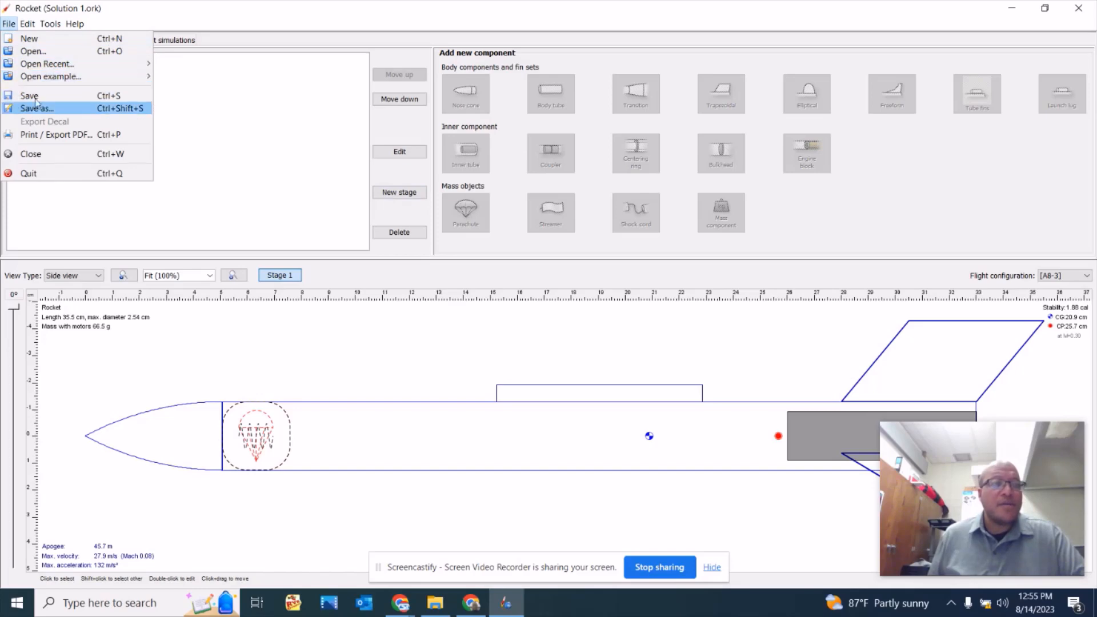
{"action": "left_click", "coordinate": [31, 51]}
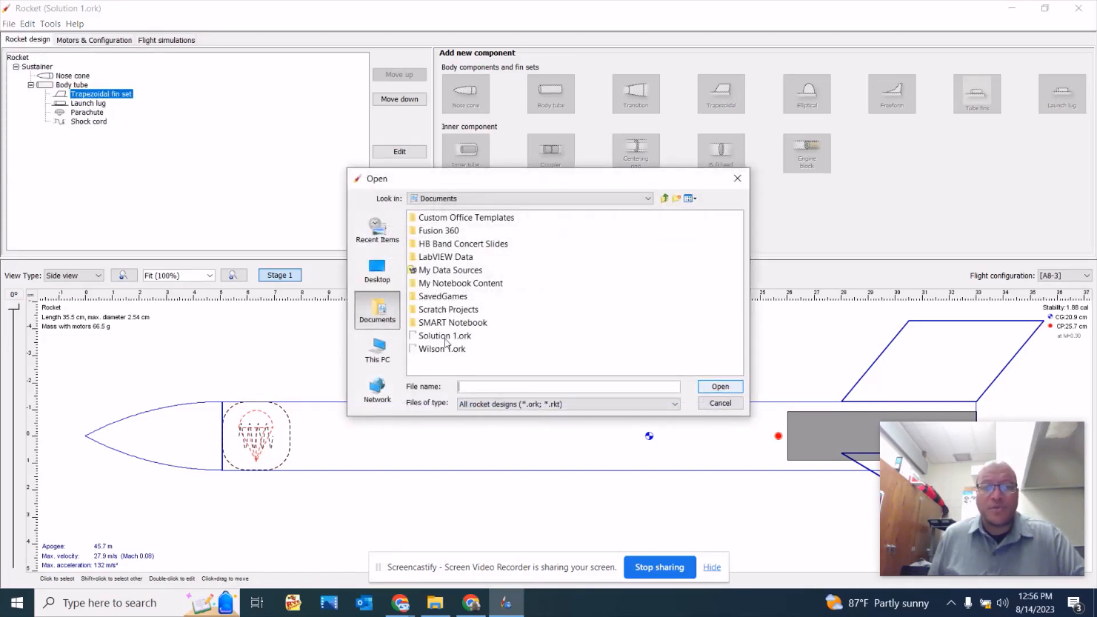
{"action": "left_click", "coordinate": [718, 407]}
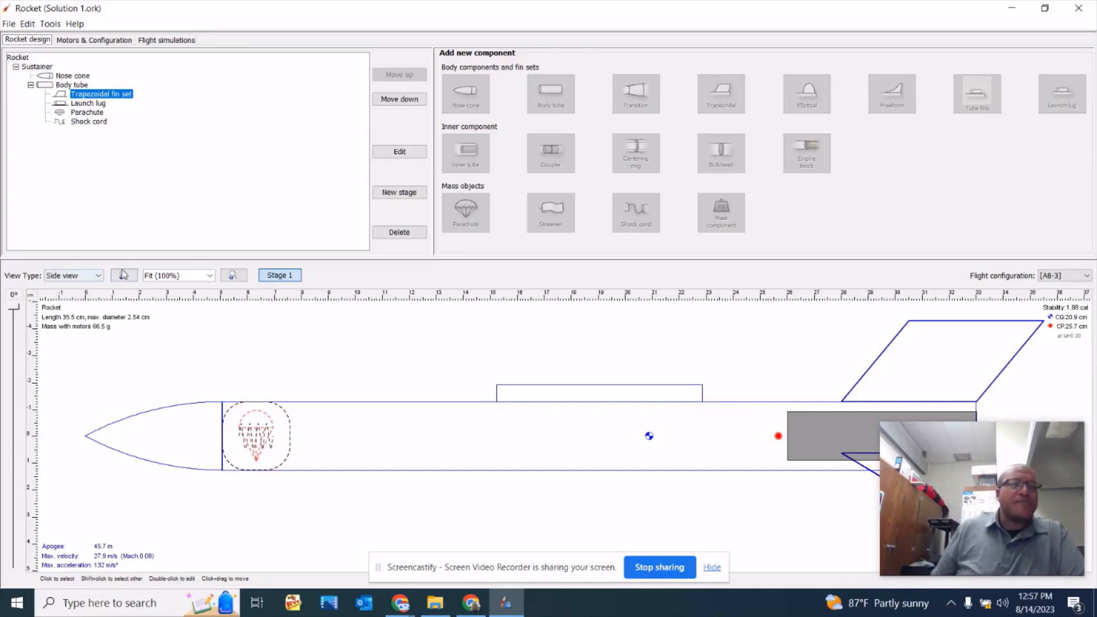
Create a new flight simulation with the A8-3 configuration, run it and plot its vertical motion versus time.
{"action": "left_click", "coordinate": [97, 41]}
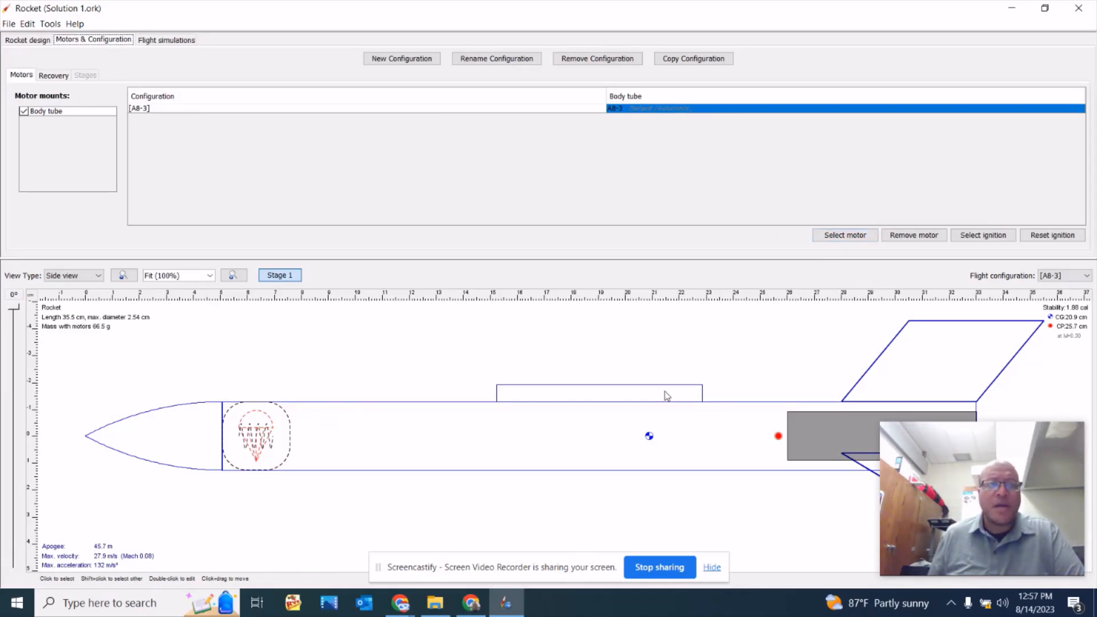
{"action": "left_click", "coordinate": [173, 42]}
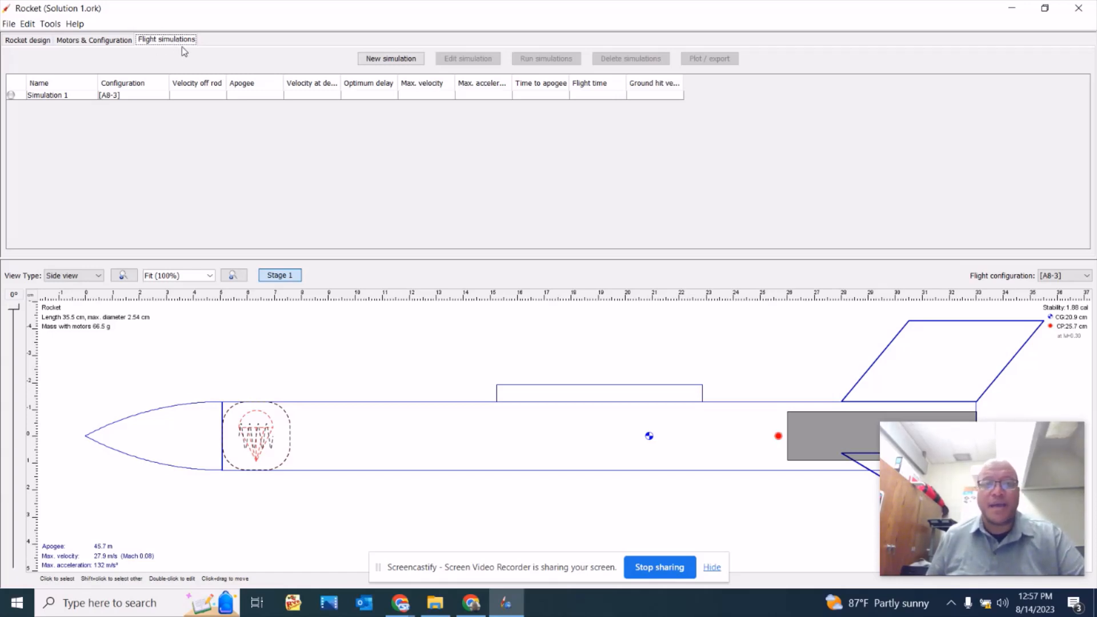
{"action": "left_click", "coordinate": [399, 59]}
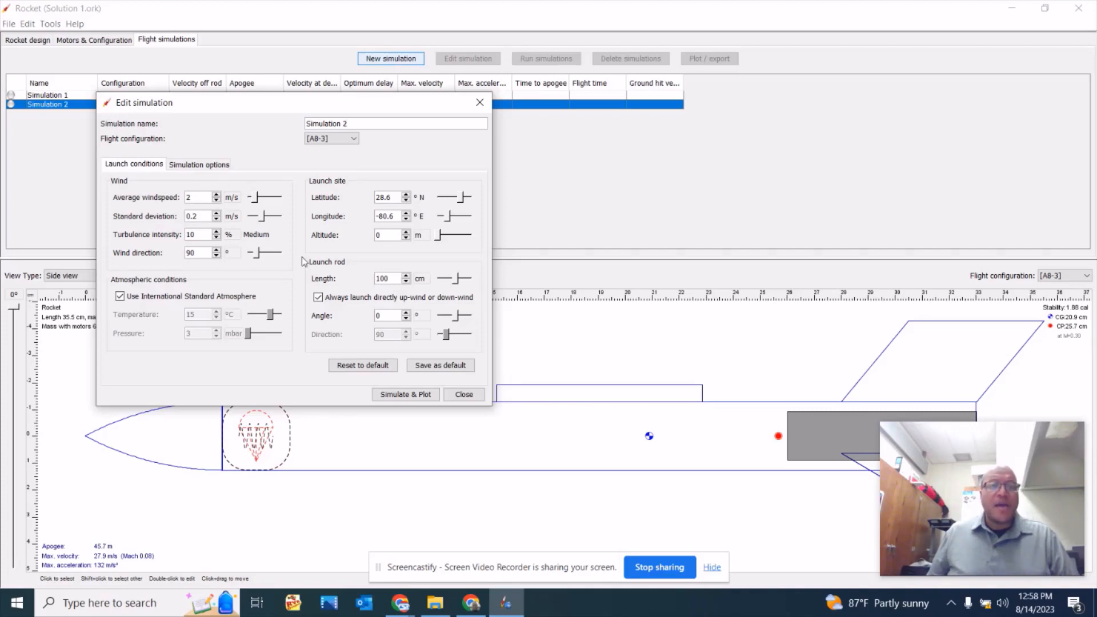
{"action": "left_click", "coordinate": [406, 395]}
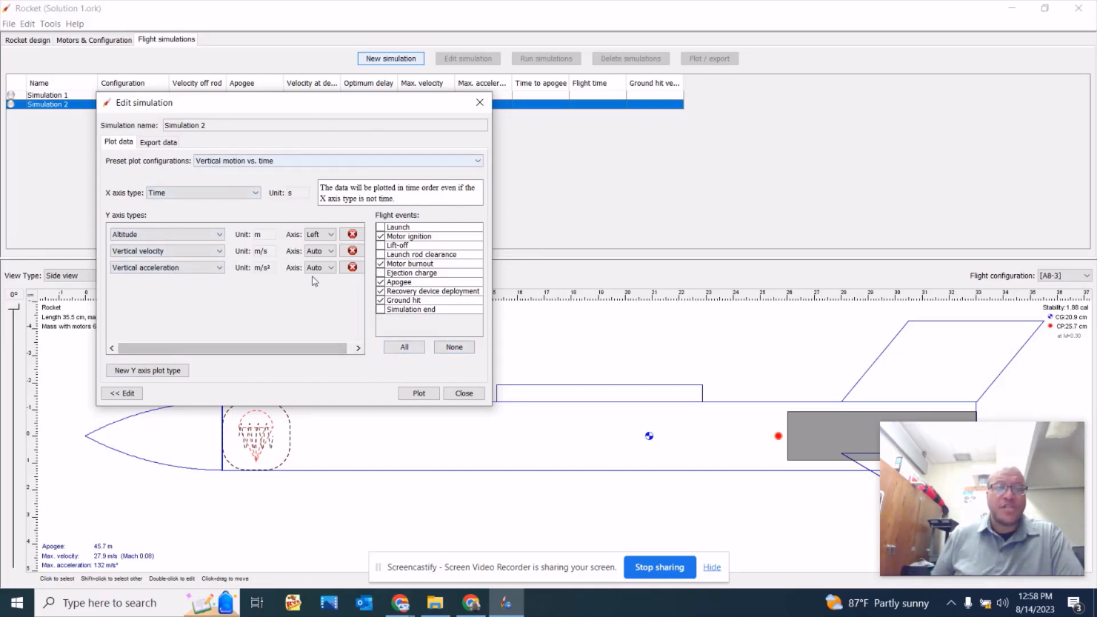
{"action": "left_click", "coordinate": [418, 394]}
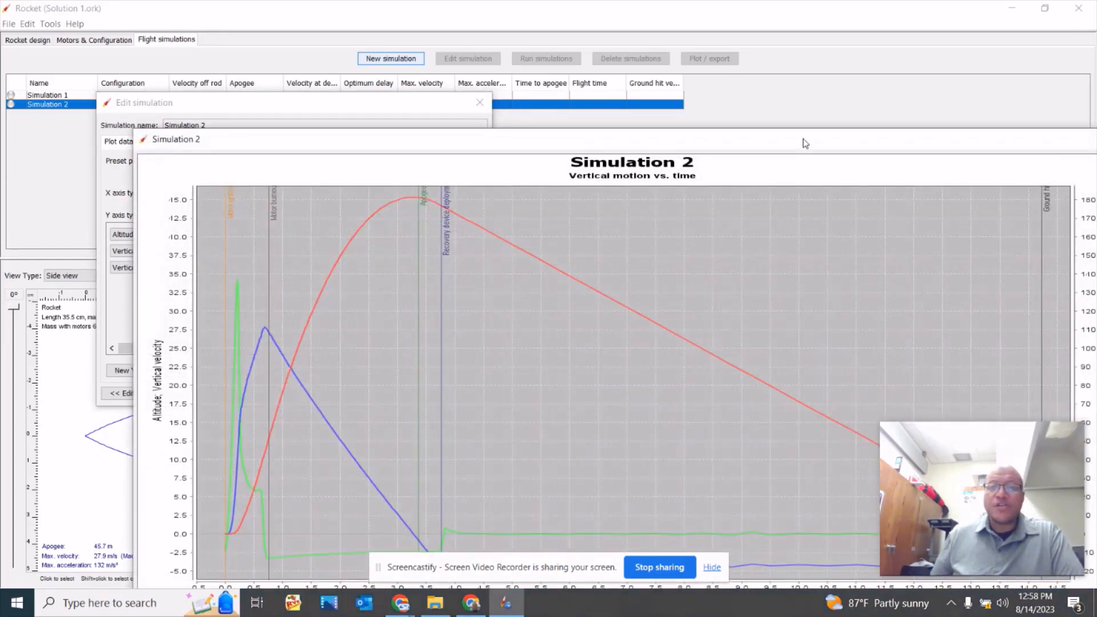
Bring the whole simulation plot into view and examine the altitude, vertical velocity and acceleration curves around apogee and recovery device deployment.
{"action": "left_click_drag", "start_coordinate": [805, 143], "coordinate": [705, 9]}
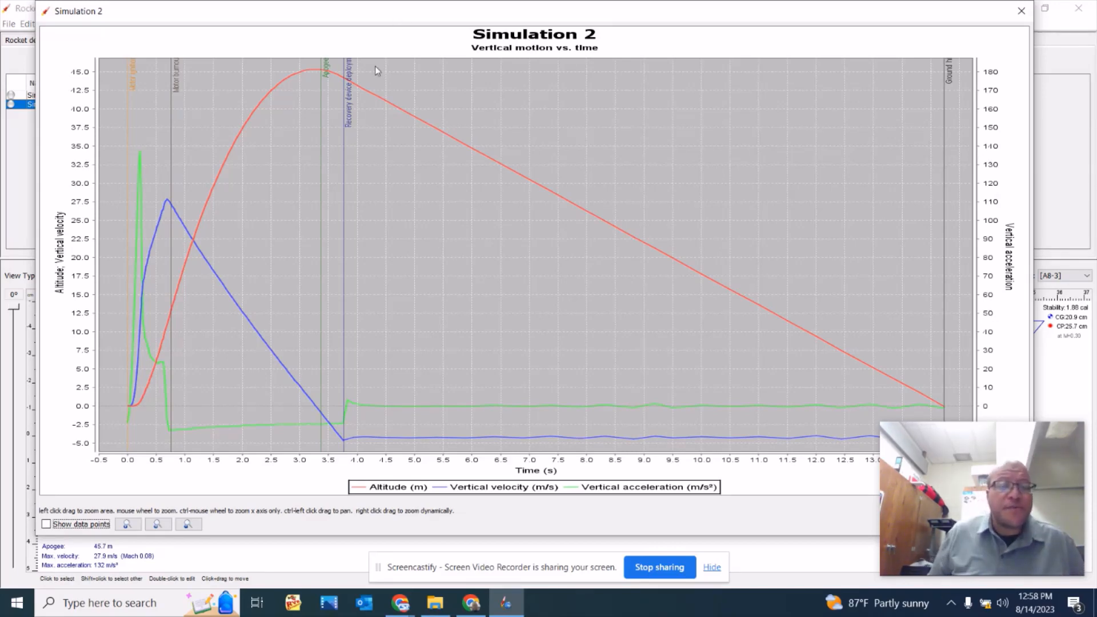
{"action": "scroll", "coordinate": [440, 190], "scroll_direction": "up", "scroll_amount": 2}
{"action": "scroll", "coordinate": [440, 191], "scroll_direction": "down", "scroll_amount": 1}
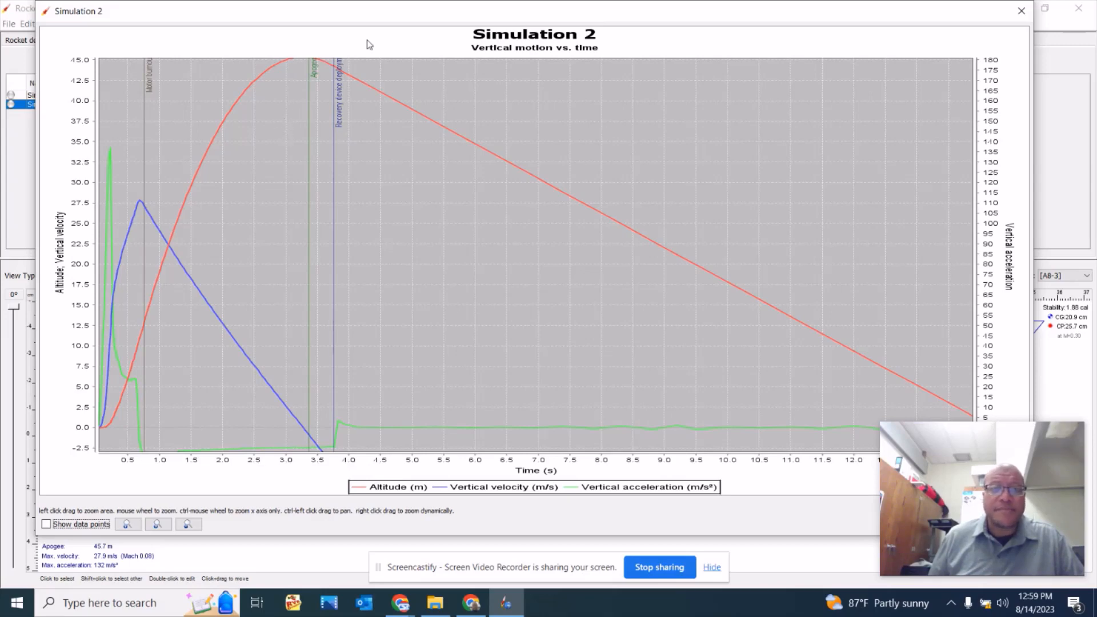
{"action": "scroll", "coordinate": [359, 57], "scroll_direction": "down", "scroll_amount": 1}
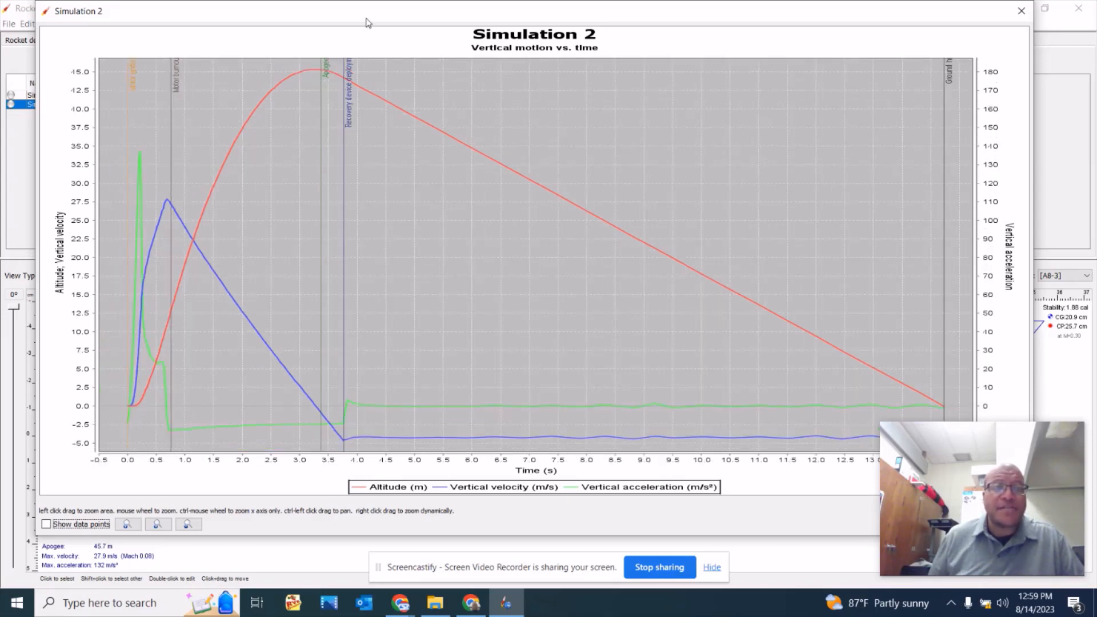
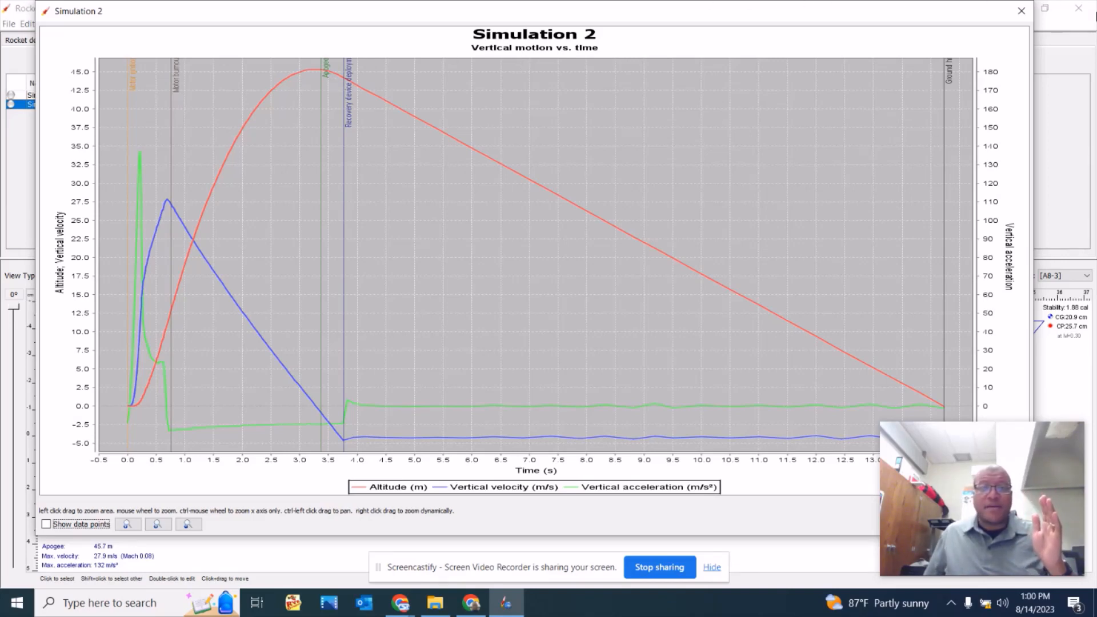
Examine the whole Simulation 2 plot, and close it along with the simulation dialog.
{"action": "mouse_move", "coordinate": [672, 21]}
{"action": "left_mouse_down"}
{"action": "mouse_move", "coordinate": [496, 19]}
{"action": "mouse_move", "coordinate": [690, 26]}
{"action": "left_mouse_up"}
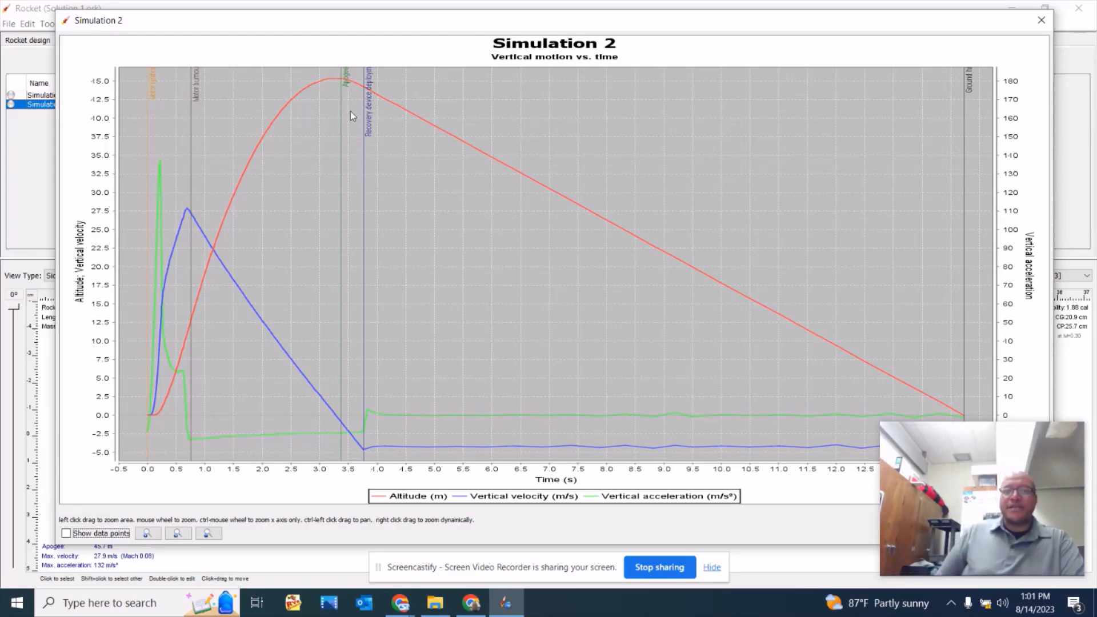
{"action": "left_click", "coordinate": [1041, 23]}
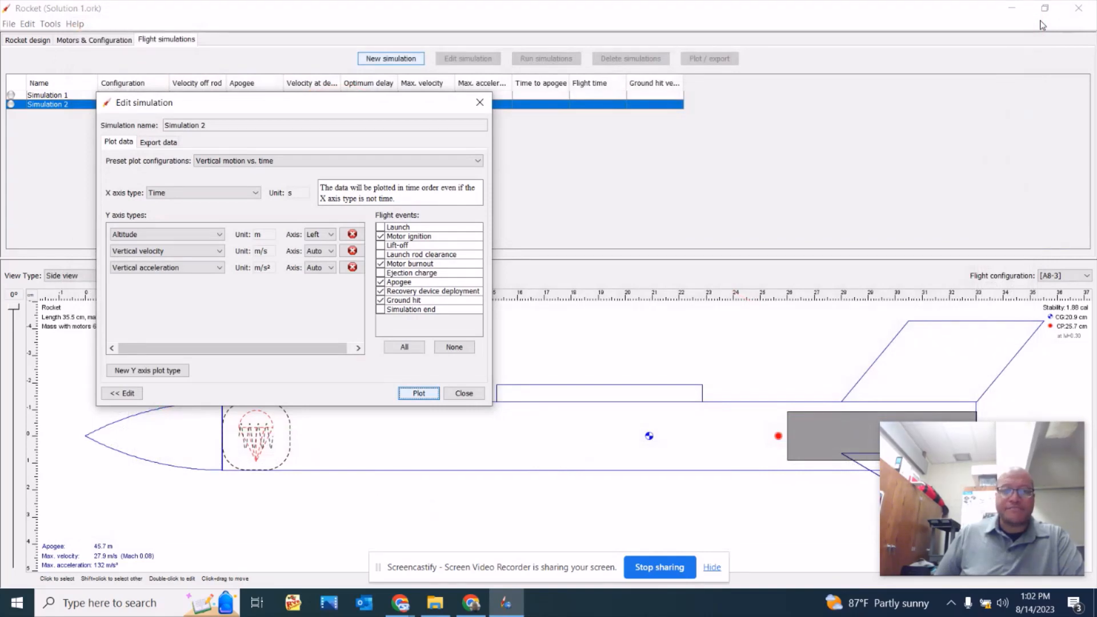
{"action": "left_click", "coordinate": [466, 394]}
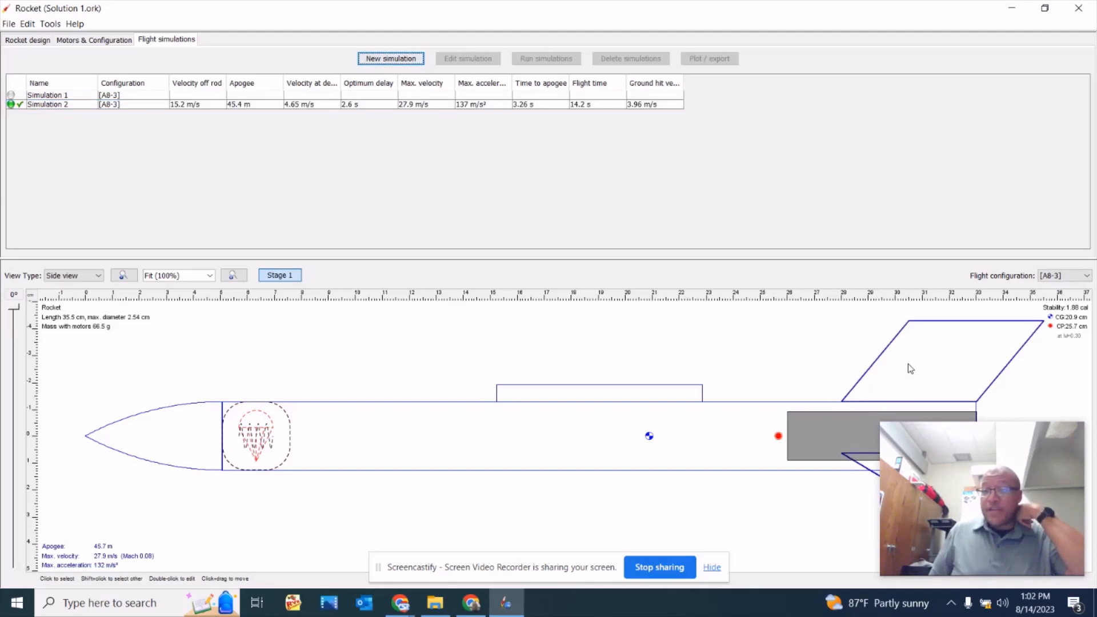
Open the trapezoidal fin set's configuration and set its offset from the bottom of the body tube to 1 cm.
{"action": "left_click", "coordinate": [908, 365]}
{"action": "double_click", "coordinate": [922, 361]}
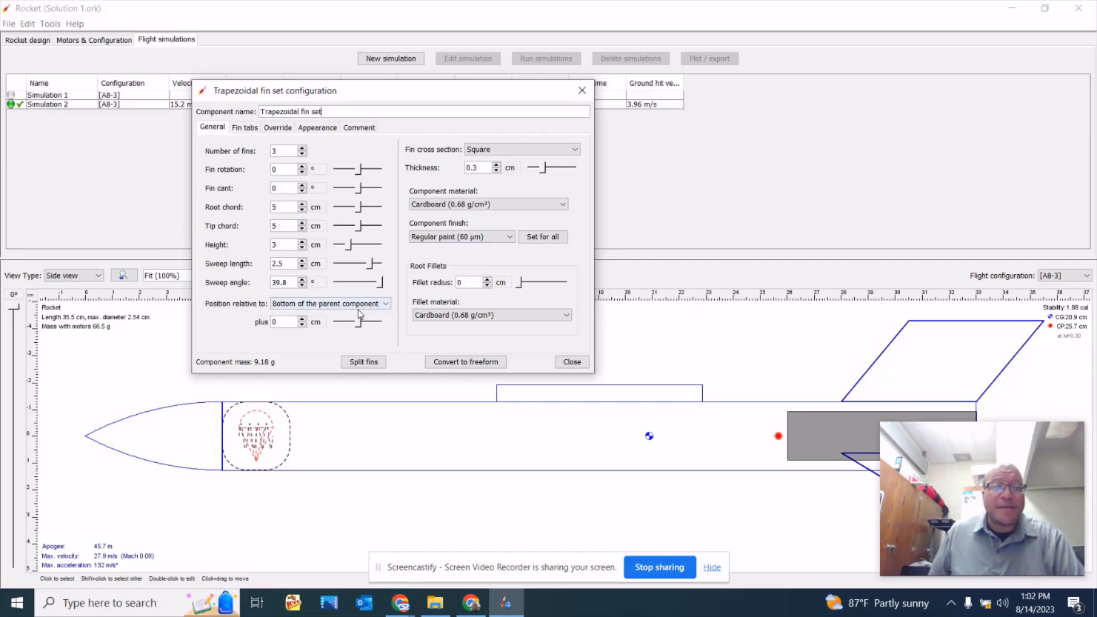
{"action": "left_click", "coordinate": [302, 319]}
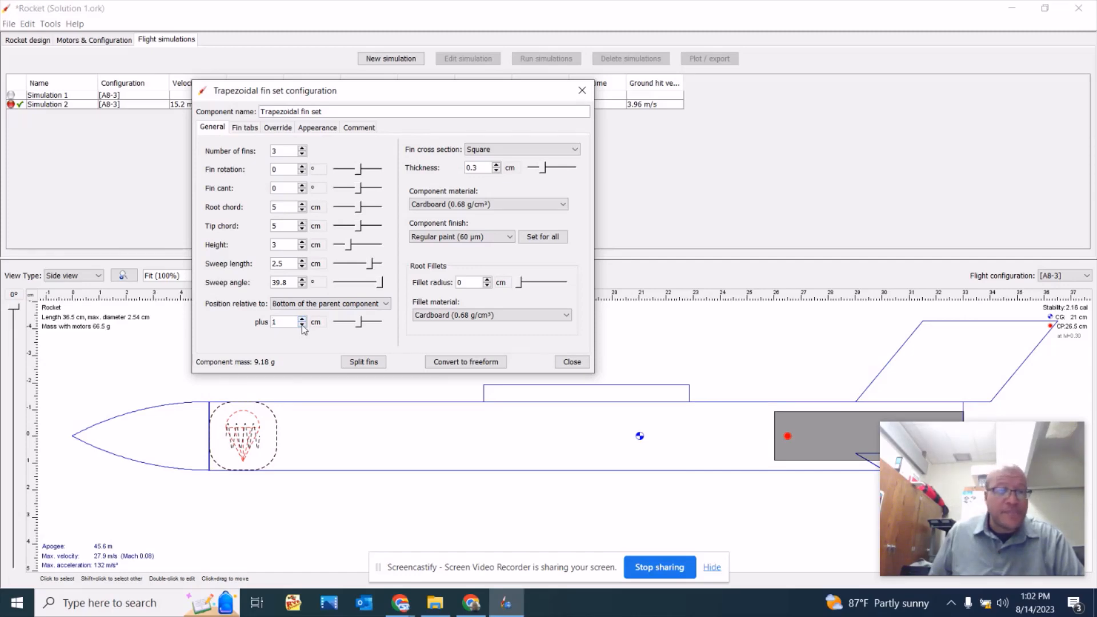
Try fin set offsets down to -3 cm from the body tube's bottom, and return the offset to 0 cm.
{"action": "left_click", "coordinate": [302, 325]}
{"action": "left_click", "coordinate": [302, 325]}
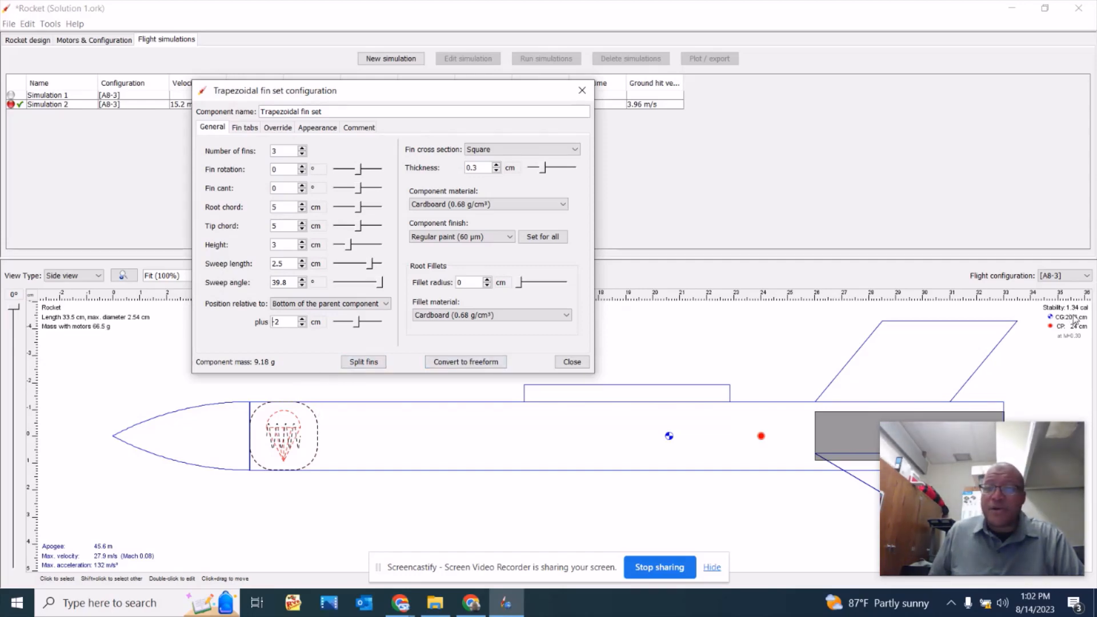
{"action": "left_click", "coordinate": [303, 325]}
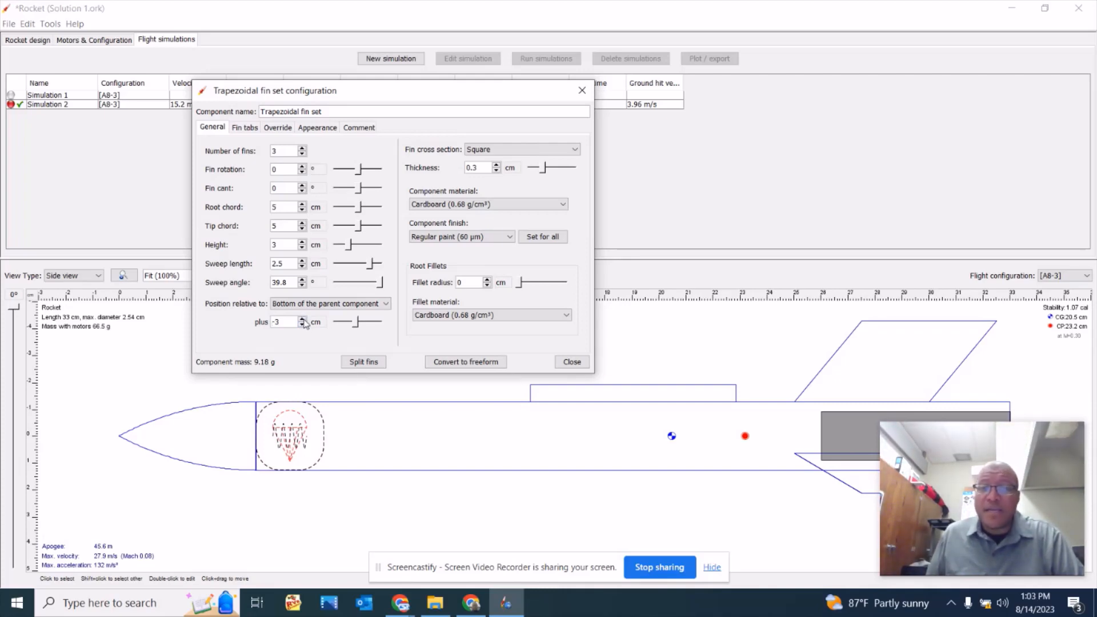
{"action": "left_click", "coordinate": [303, 321]}
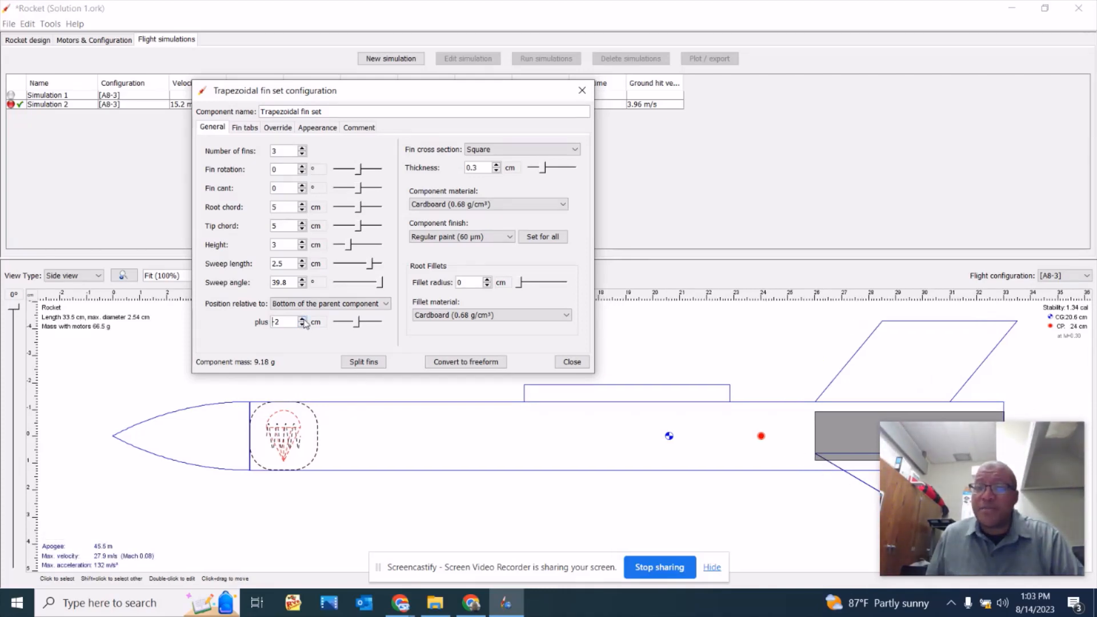
{"action": "left_click", "coordinate": [303, 322]}
{"action": "left_click", "coordinate": [303, 321]}
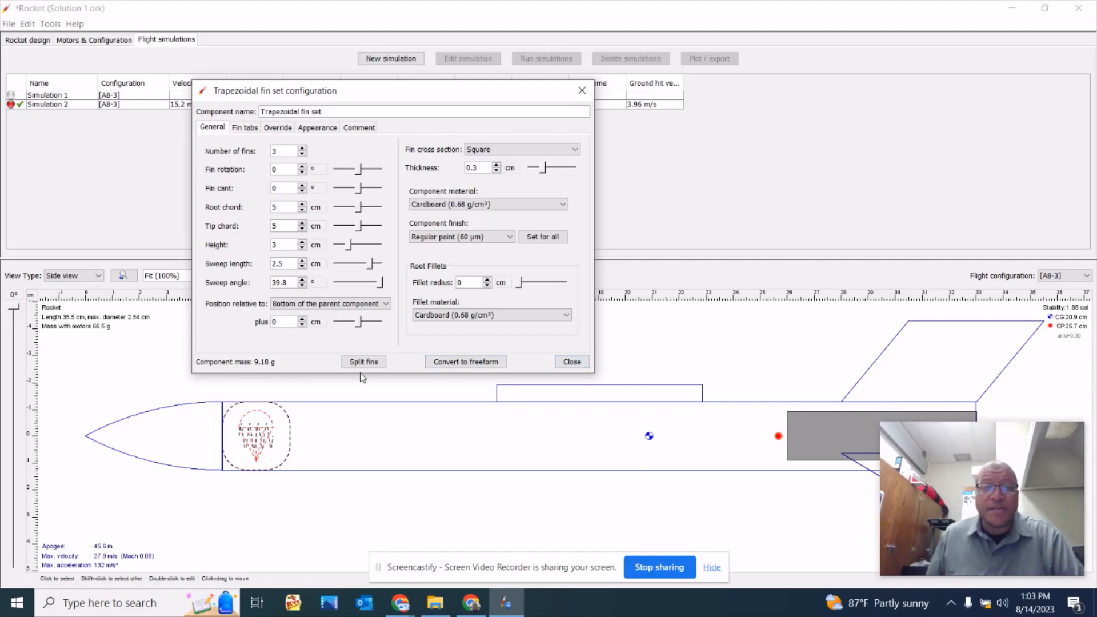
Try fin set offsets from 2 cm down to -8 cm to compare how fin position affects the rocket's stability.
{"action": "left_click", "coordinate": [301, 319]}
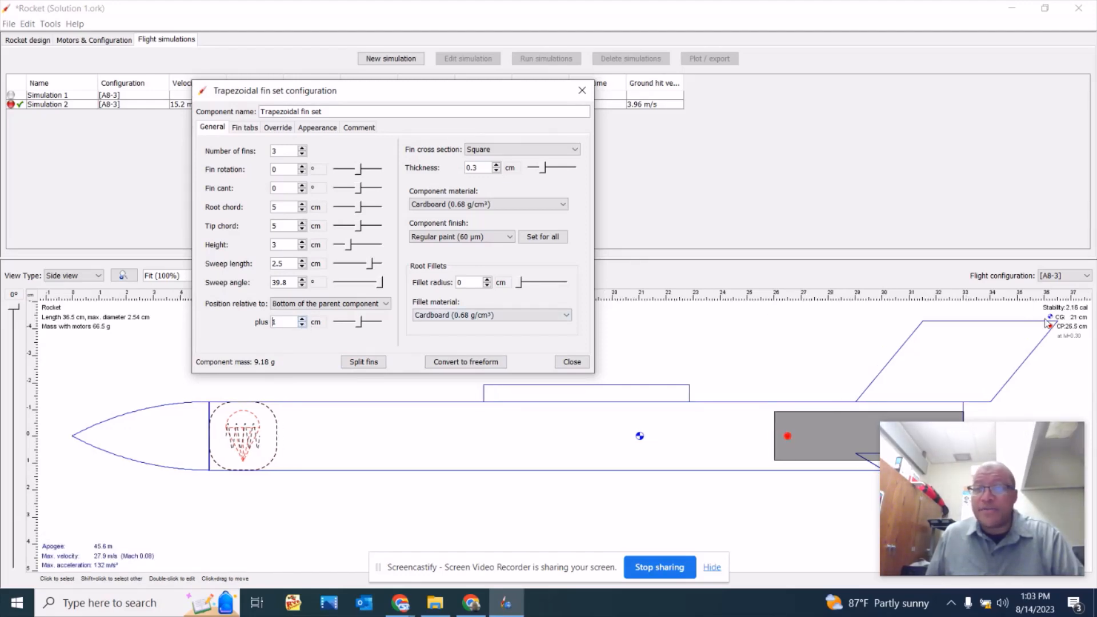
{"action": "left_click", "coordinate": [303, 320]}
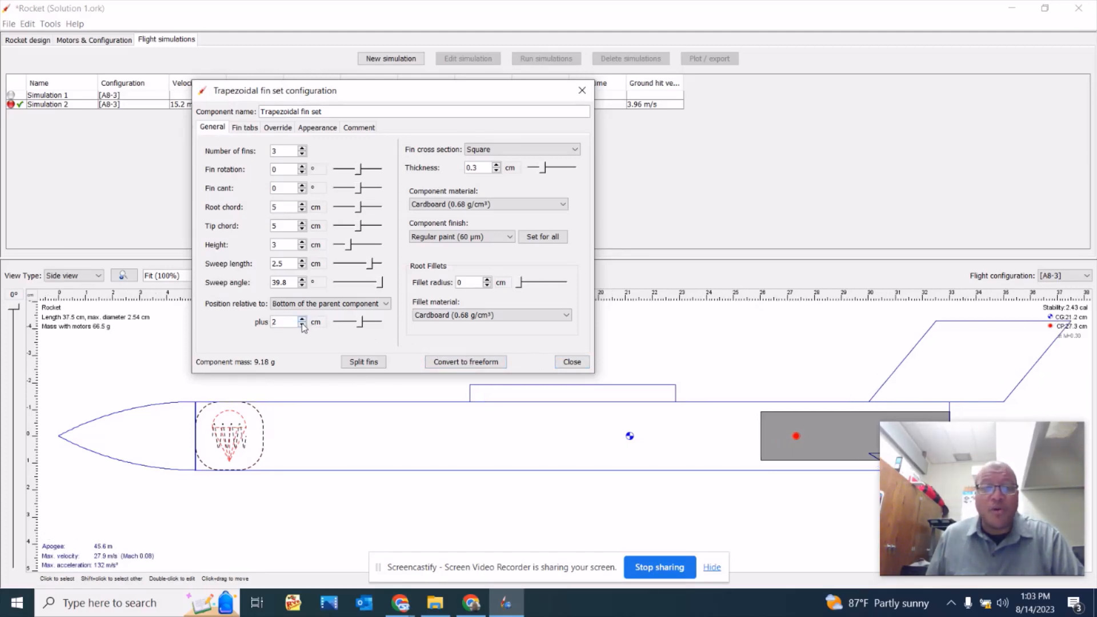
{"action": "left_click", "coordinate": [302, 324]}
{"action": "left_click", "coordinate": [302, 325]}
{"action": "left_click", "coordinate": [302, 324]}
{"action": "left_click", "coordinate": [302, 325]}
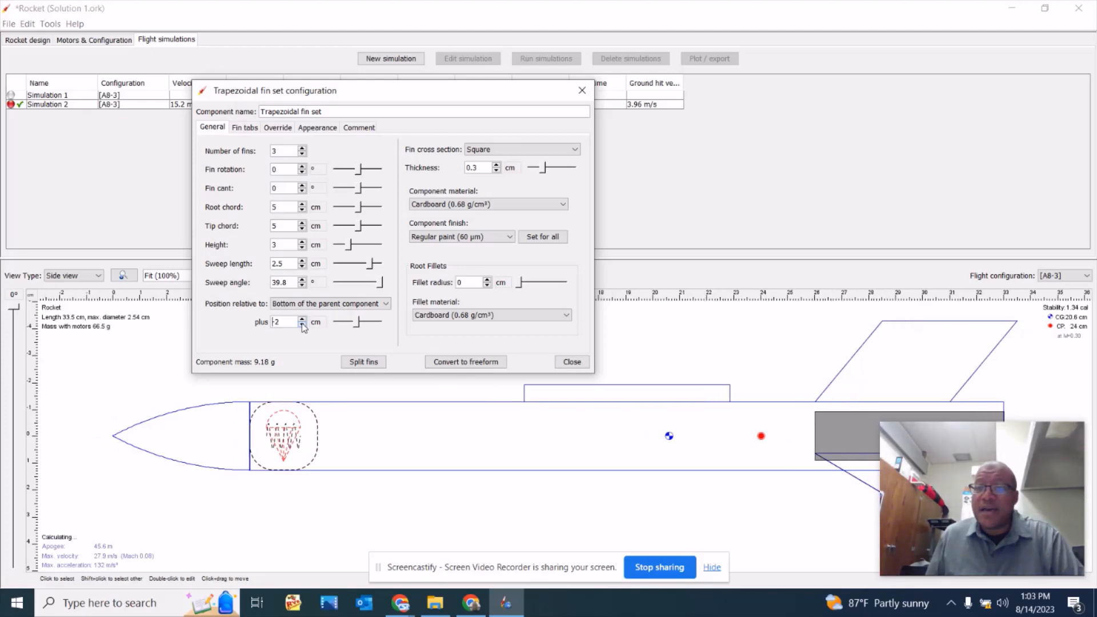
{"action": "left_click", "coordinate": [302, 325]}
{"action": "left_click", "coordinate": [302, 324]}
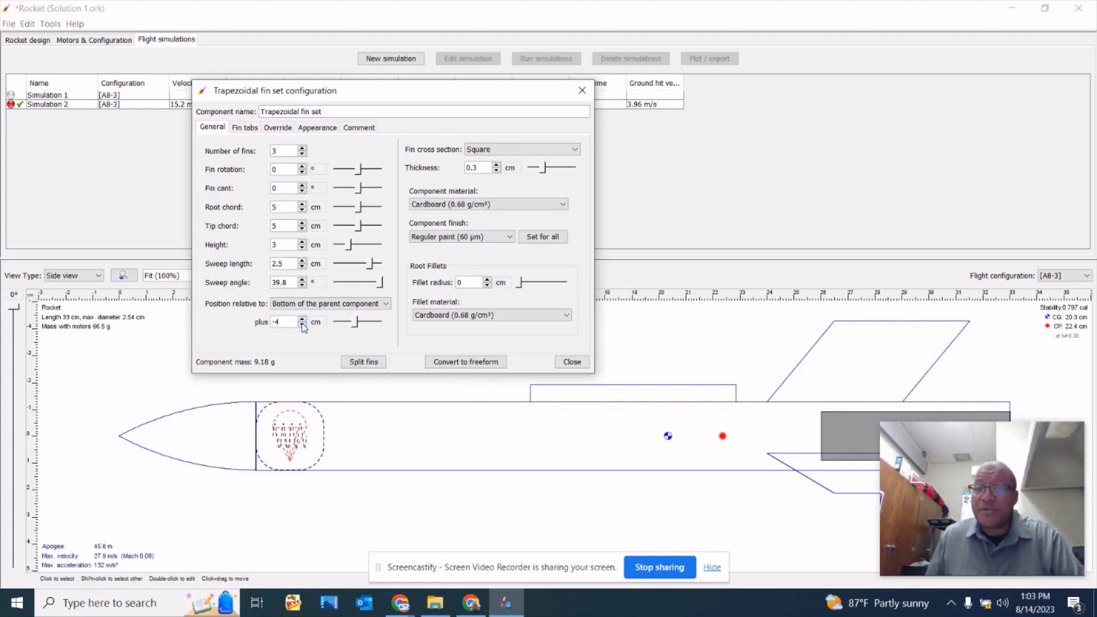
{"action": "left_click", "coordinate": [302, 325]}
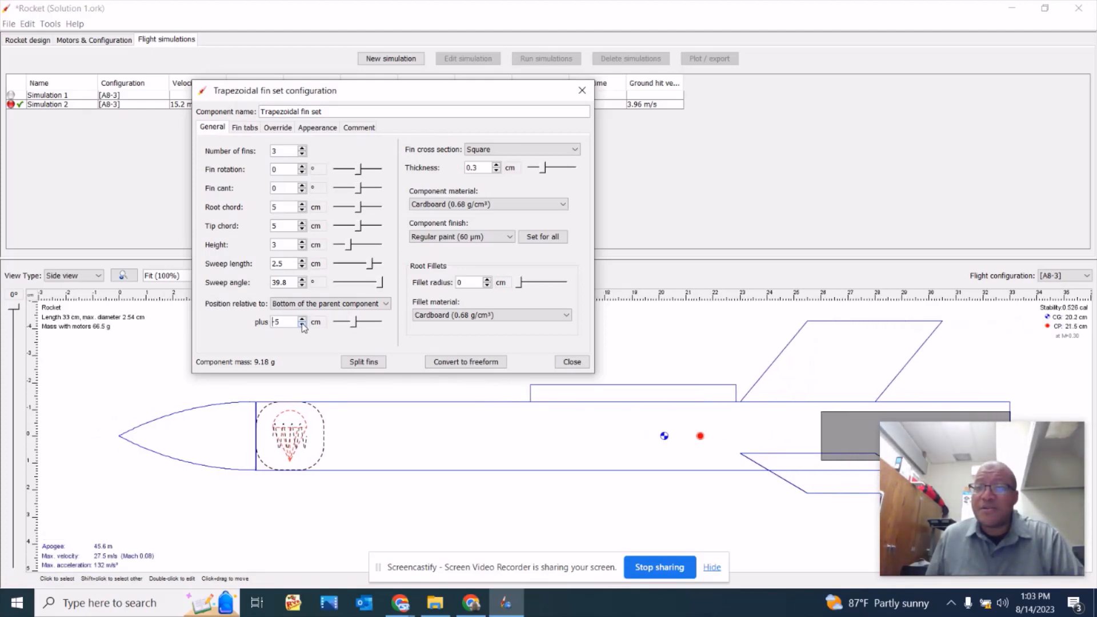
{"action": "left_click", "coordinate": [302, 325]}
{"action": "left_click", "coordinate": [302, 324]}
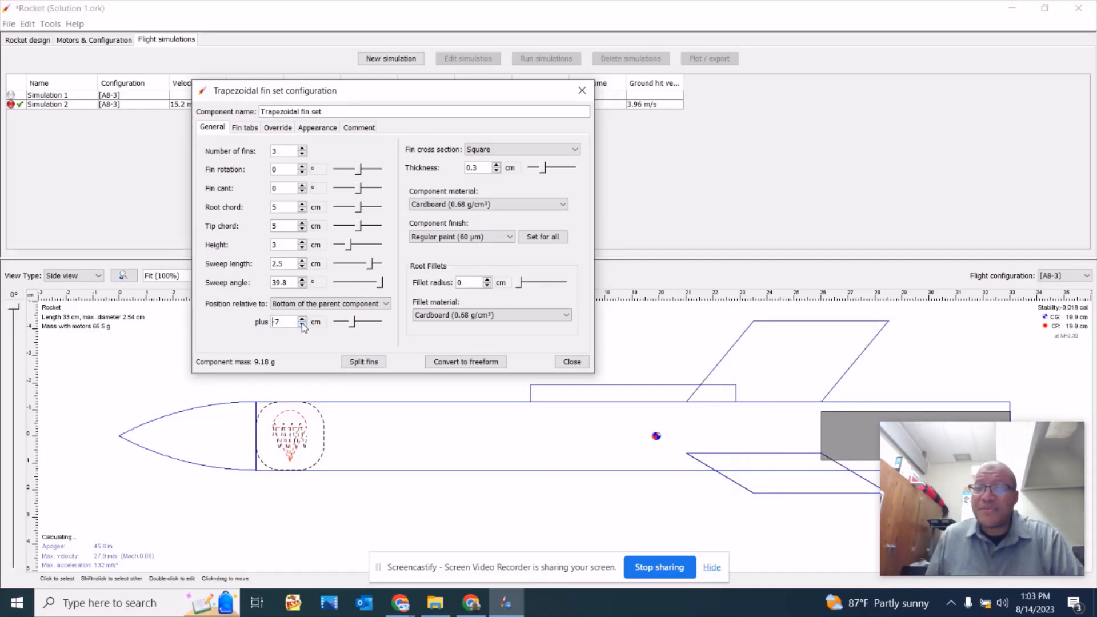
{"action": "left_click", "coordinate": [302, 325]}
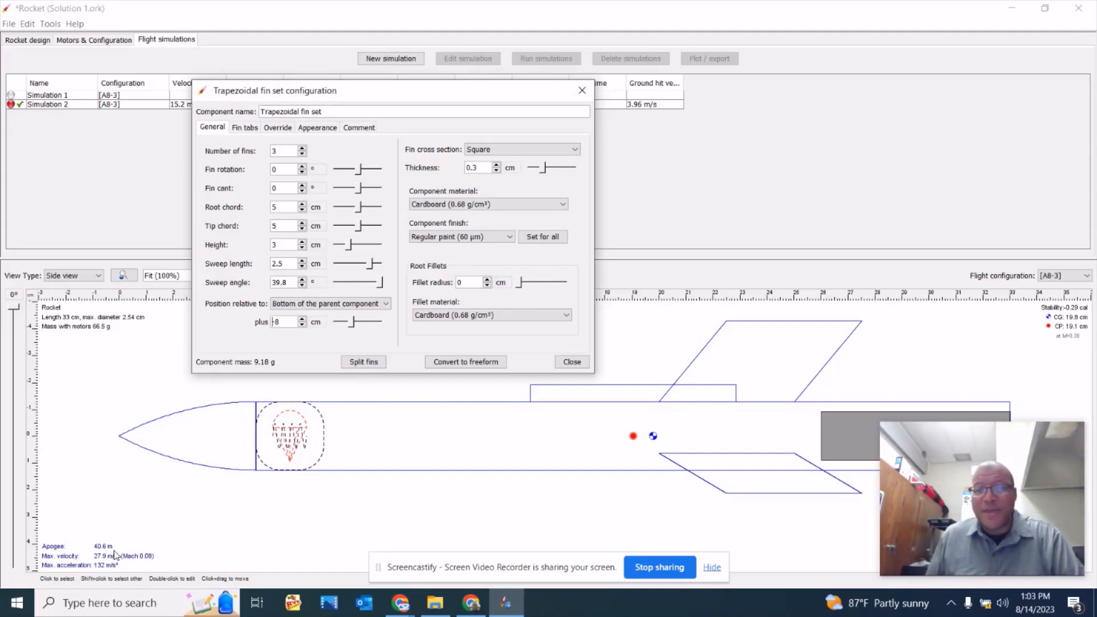
Set the fin set's offset from the bottom of the body tube to -1 cm.
{"action": "left_click", "coordinate": [303, 319]}
{"action": "left_click", "coordinate": [303, 319]}
{"action": "left_click", "coordinate": [303, 319]}
{"action": "left_click", "coordinate": [302, 319]}
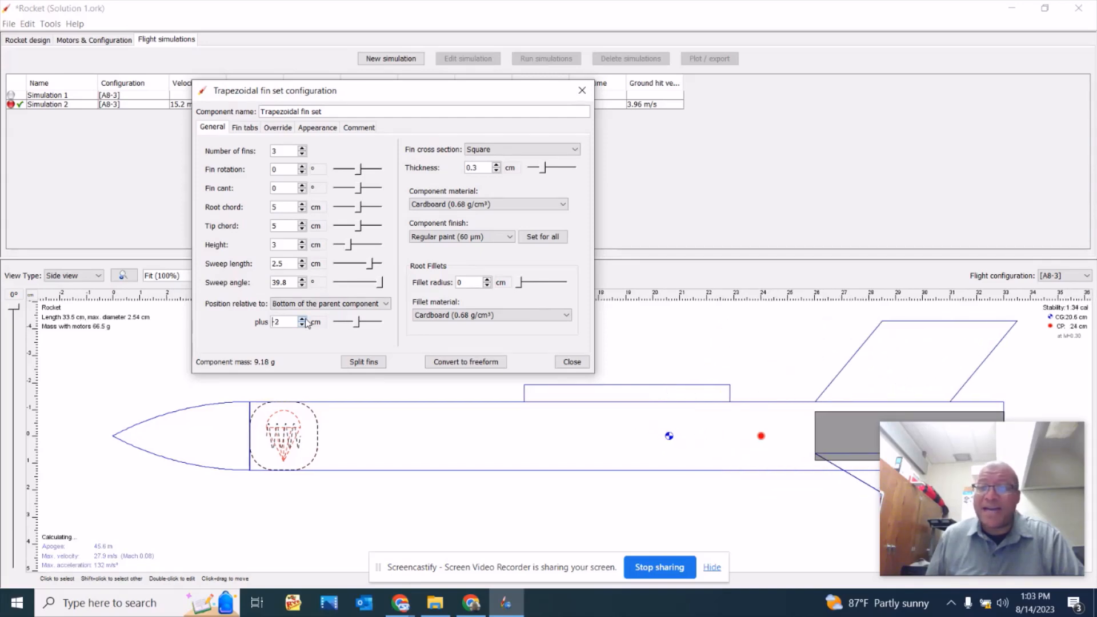
{"action": "left_click", "coordinate": [303, 319]}
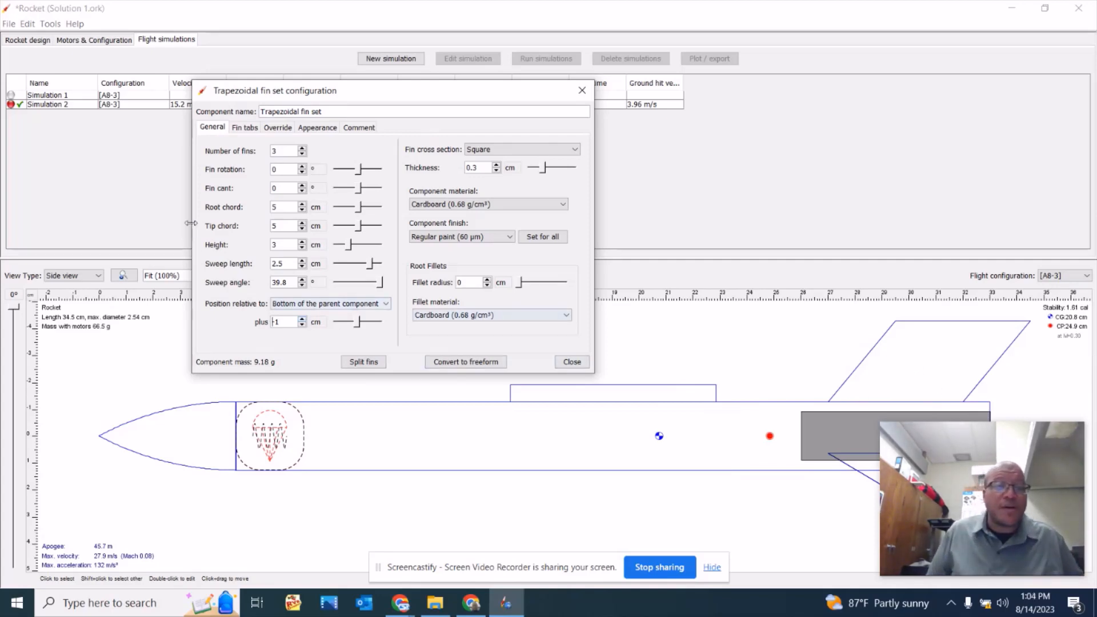
Set the fins' sweep length to 5.5 cm and tip chord to 0 cm, and close the fin set configuration.
{"action": "left_click", "coordinate": [302, 261]}
{"action": "left_click", "coordinate": [302, 261]}
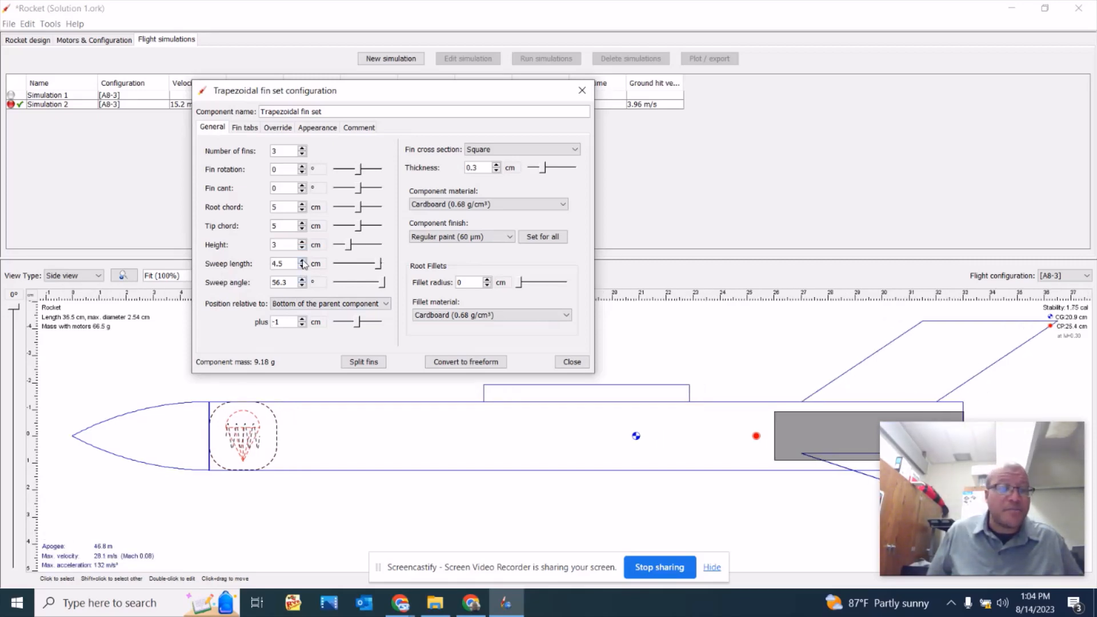
{"action": "left_click", "coordinate": [303, 261]}
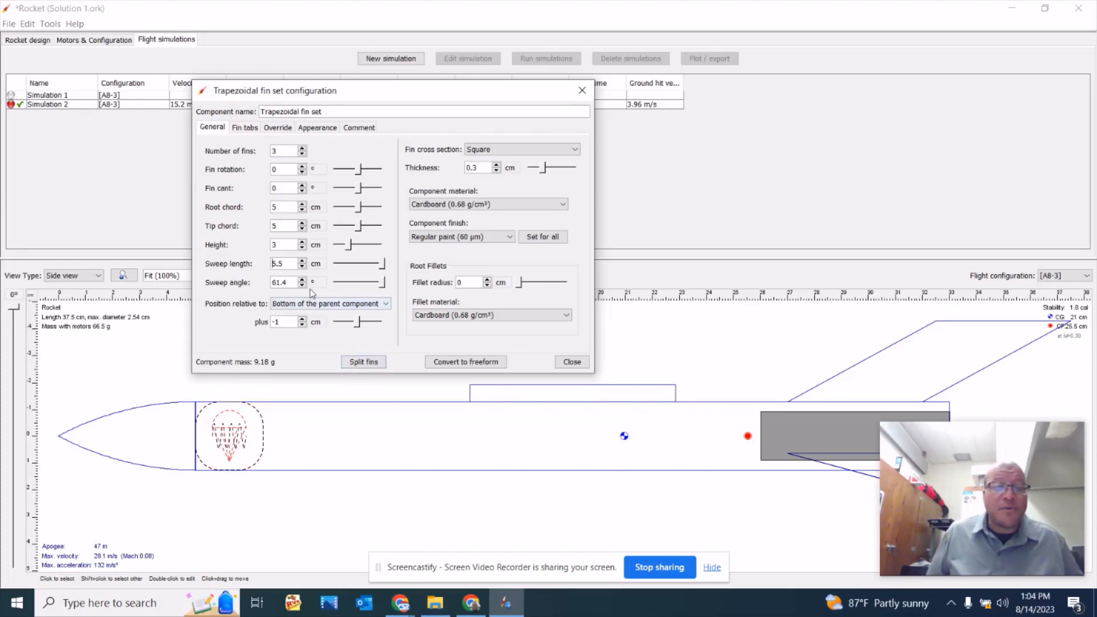
{"action": "left_click", "coordinate": [302, 228]}
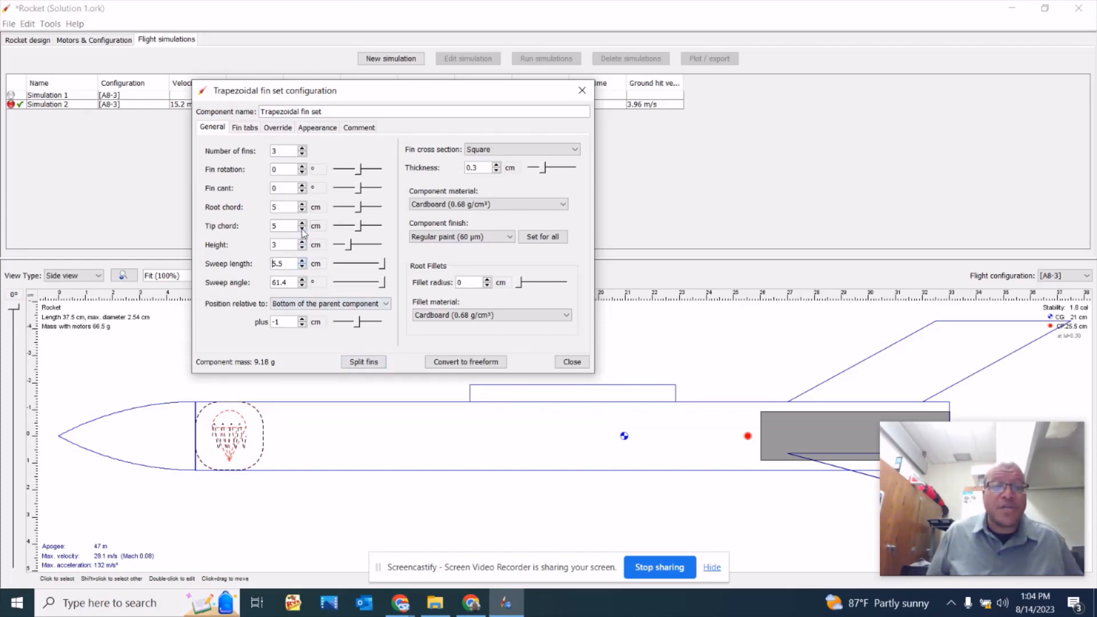
{"action": "left_click", "coordinate": [302, 229]}
{"action": "left_click", "coordinate": [302, 230]}
{"action": "left_click", "coordinate": [302, 229]}
{"action": "left_click", "coordinate": [302, 229]}
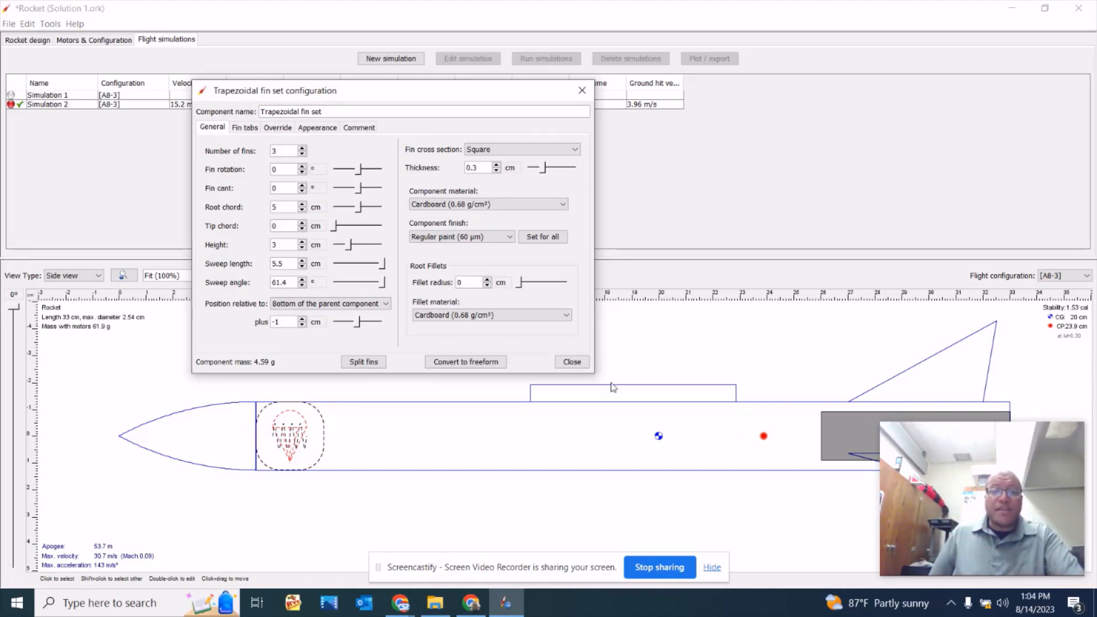
{"action": "left_click", "coordinate": [572, 362]}
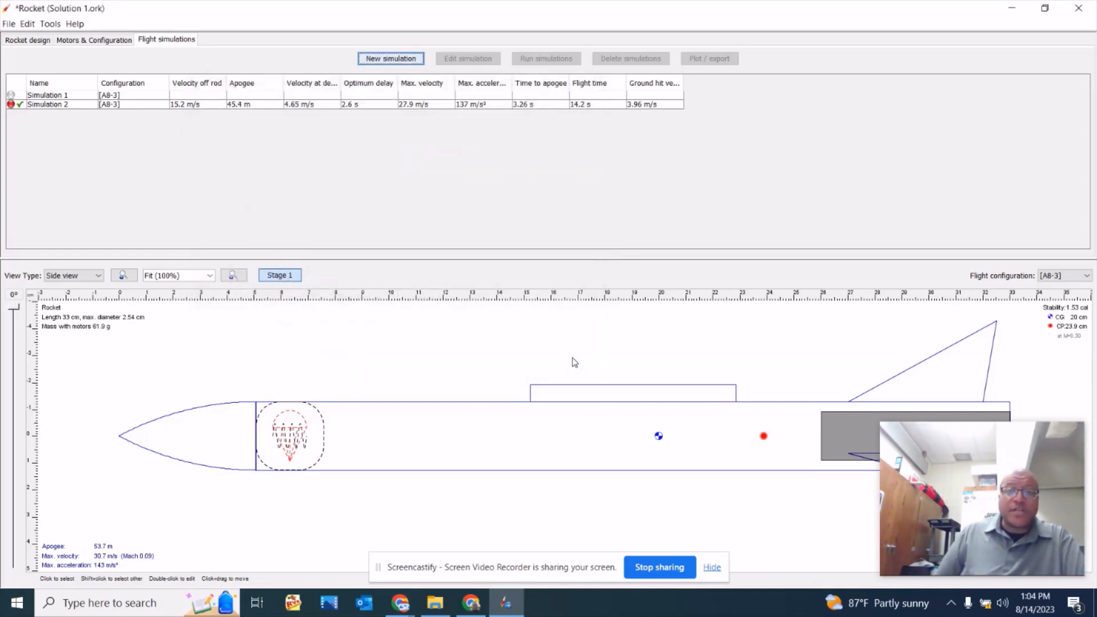
Create a new simulation with the A8-3 configuration, run it and plot its vertical motion versus time.
{"action": "left_click", "coordinate": [391, 58]}
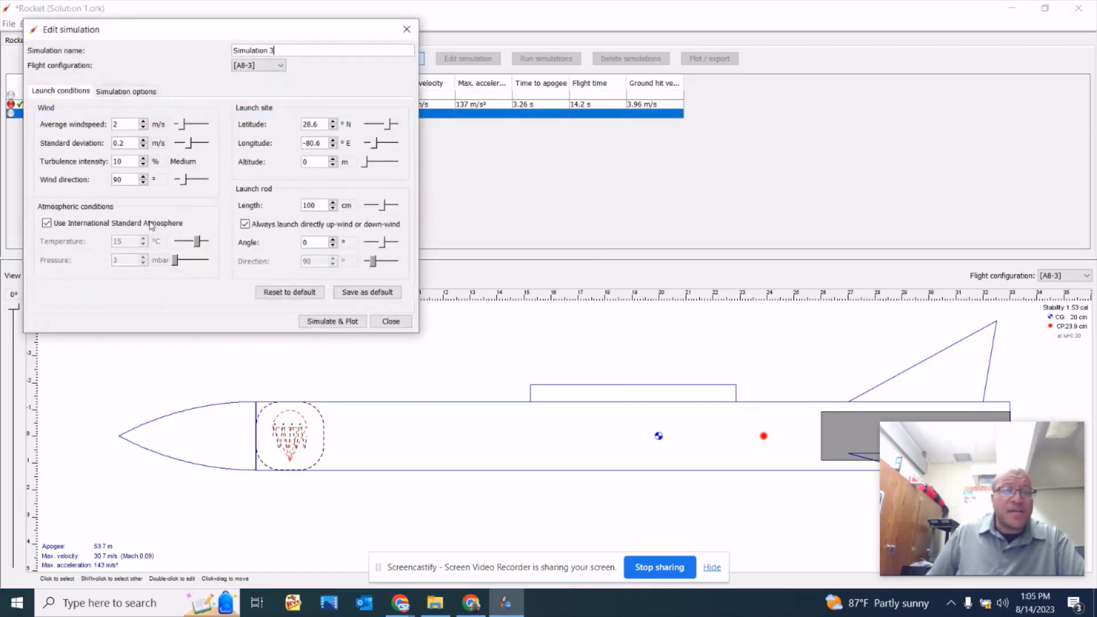
{"action": "left_click", "coordinate": [343, 323]}
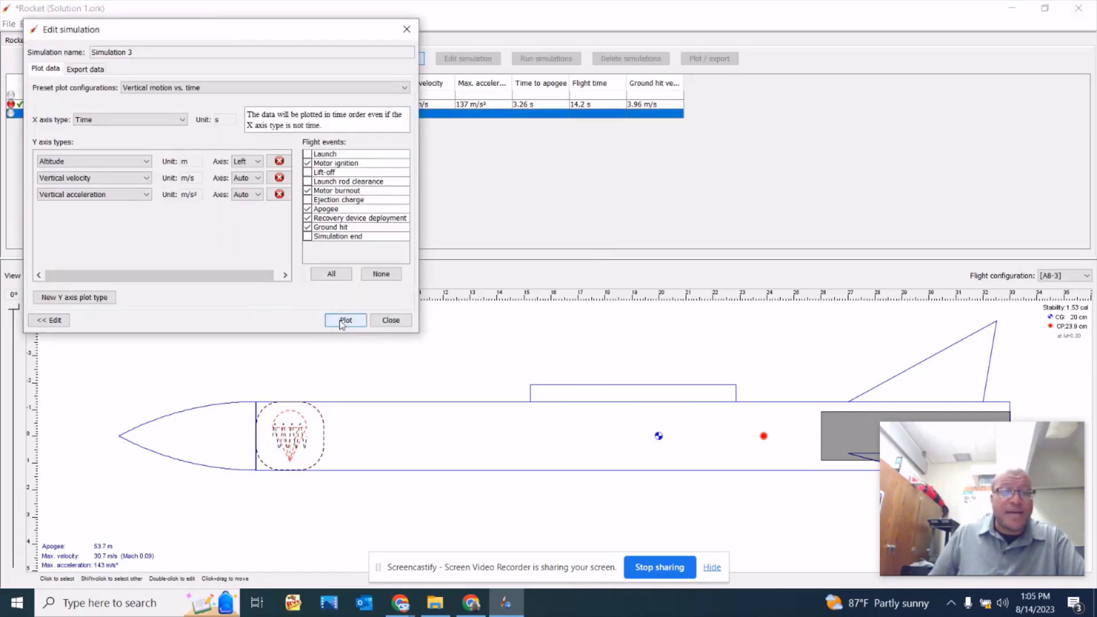
{"action": "left_click", "coordinate": [343, 323]}
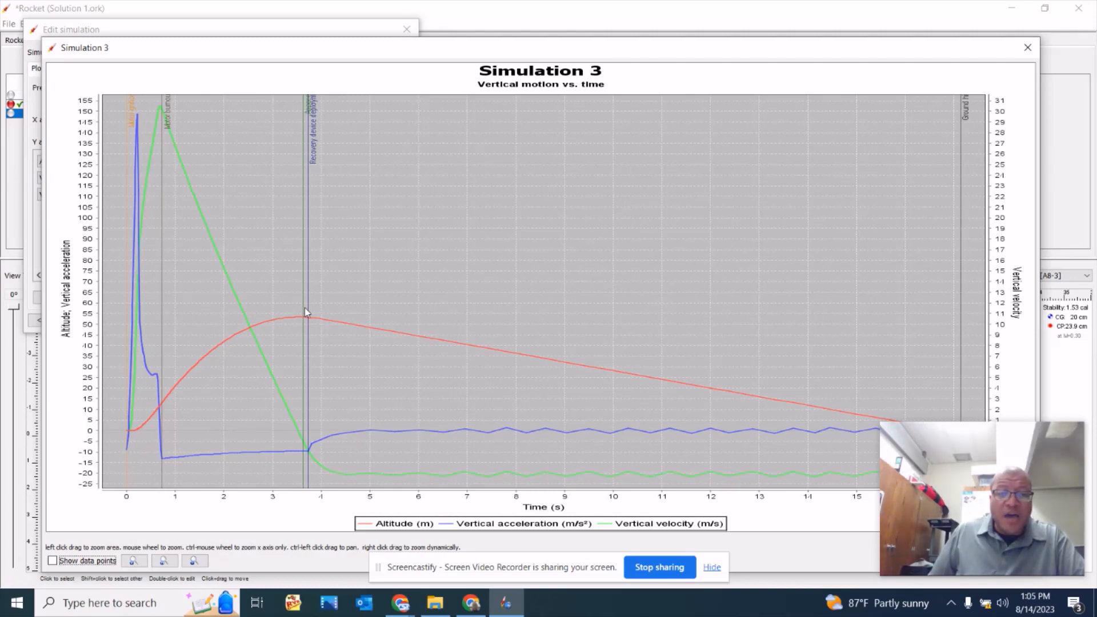
Examine the Simulation 3 plot from ignition to ground hit, and close the plot and simulation dialog.
{"action": "left_click_drag", "start_coordinate": [645, 53], "coordinate": [500, 56]}
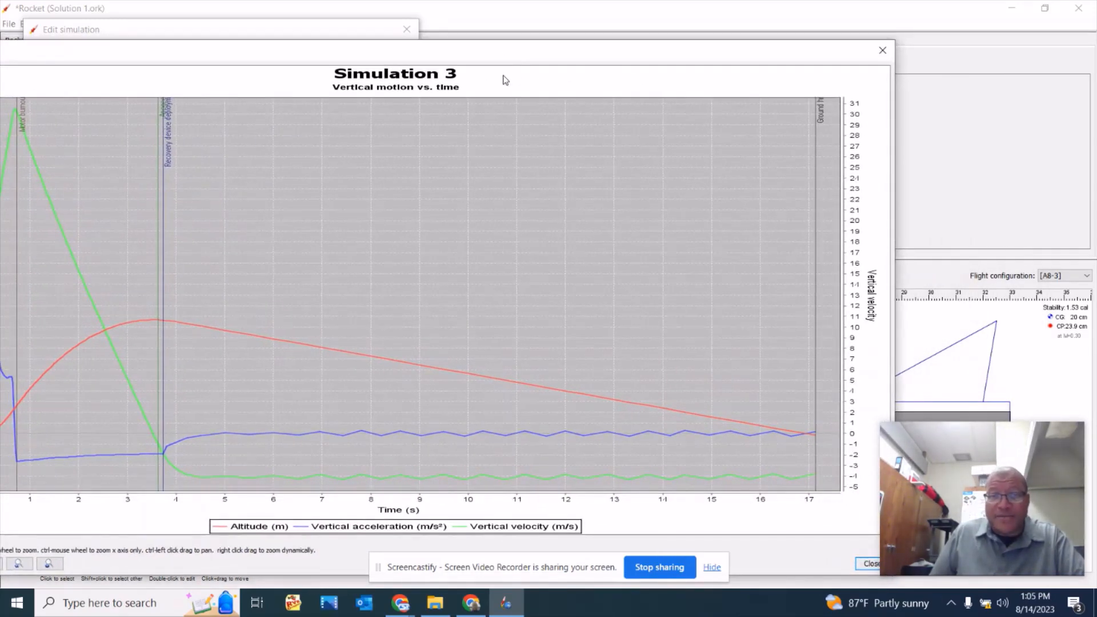
{"action": "mouse_move", "coordinate": [902, 486]}
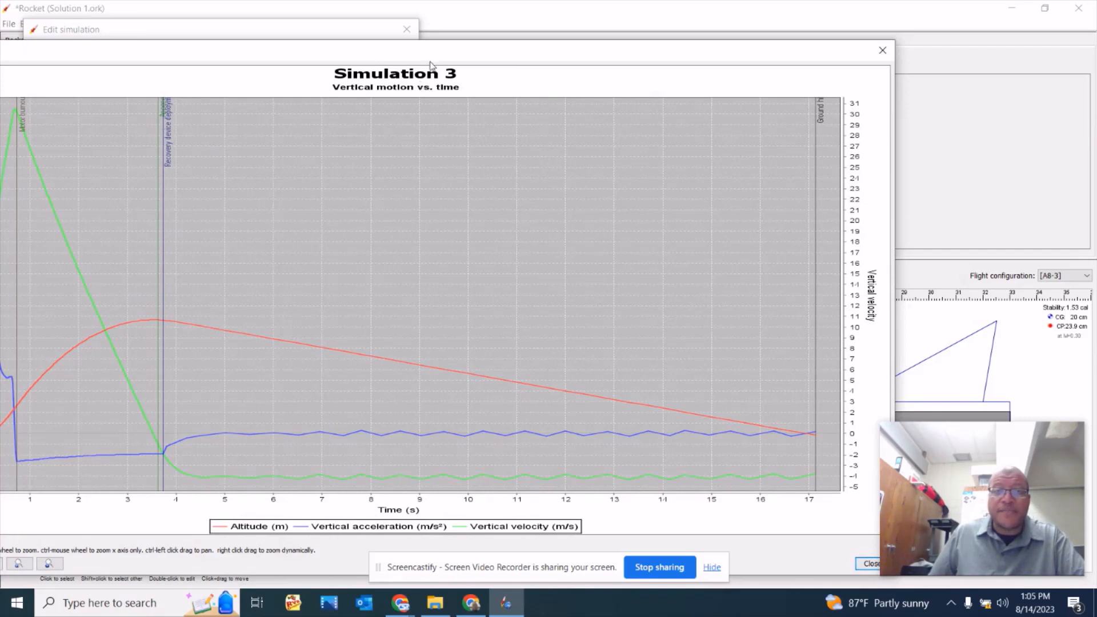
{"action": "left_click_drag", "start_coordinate": [431, 63], "coordinate": [602, 43]}
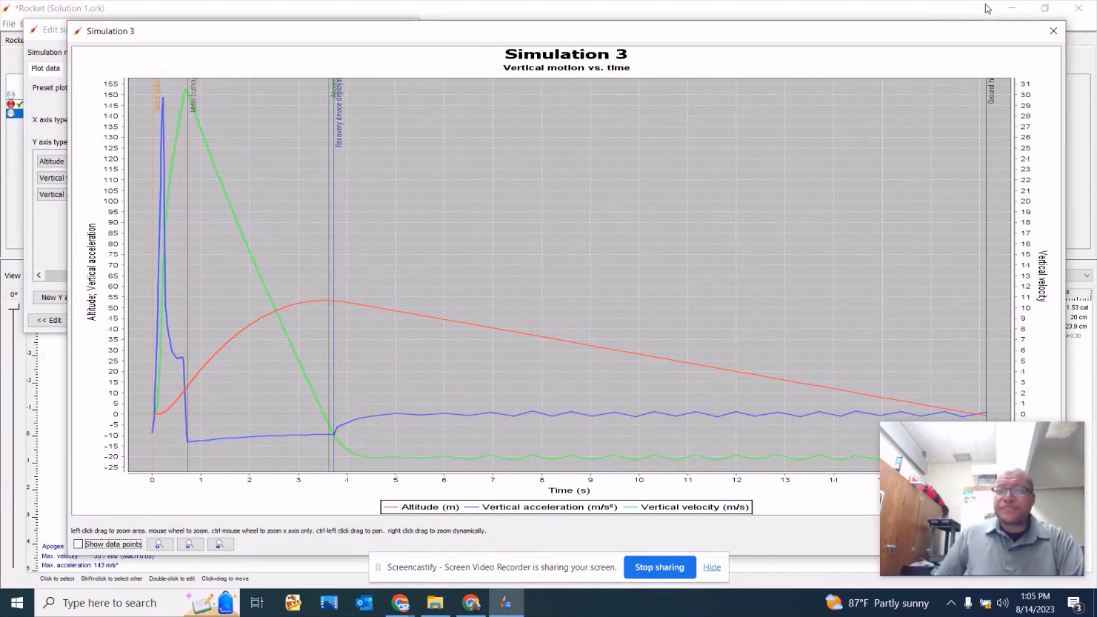
{"action": "left_click", "coordinate": [1051, 35]}
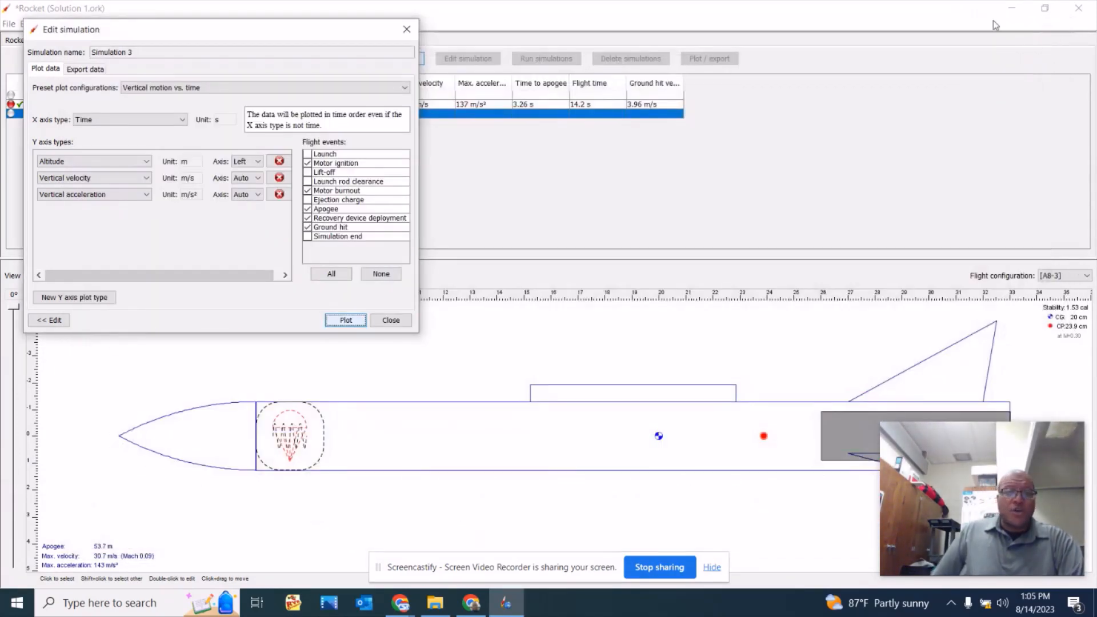
{"action": "left_click", "coordinate": [404, 31]}
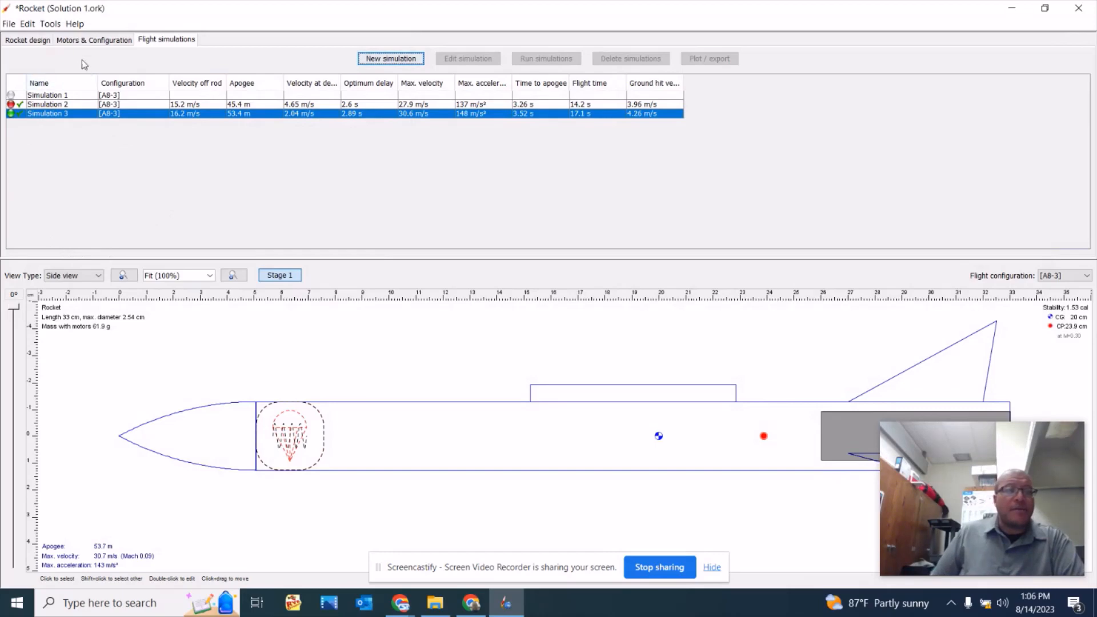
Capture a screenshot of the rocket design view and switch to the Rockets Engineering Design Process document in Chrome.
{"action": "left_click", "coordinate": [30, 40]}
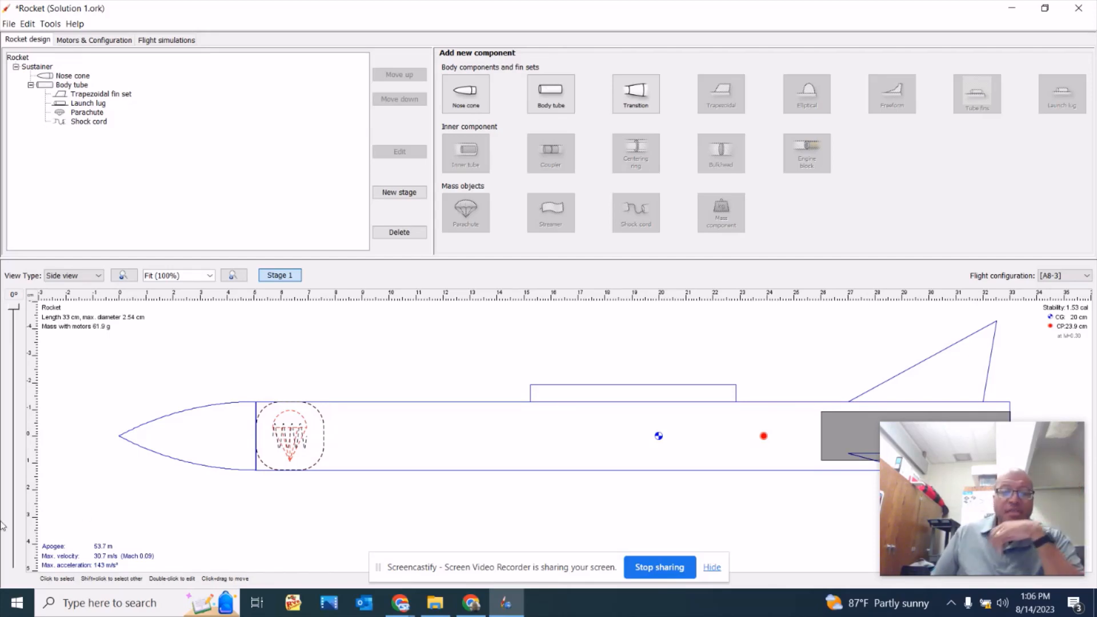
{"action": "mouse_move", "coordinate": [400, 603]}
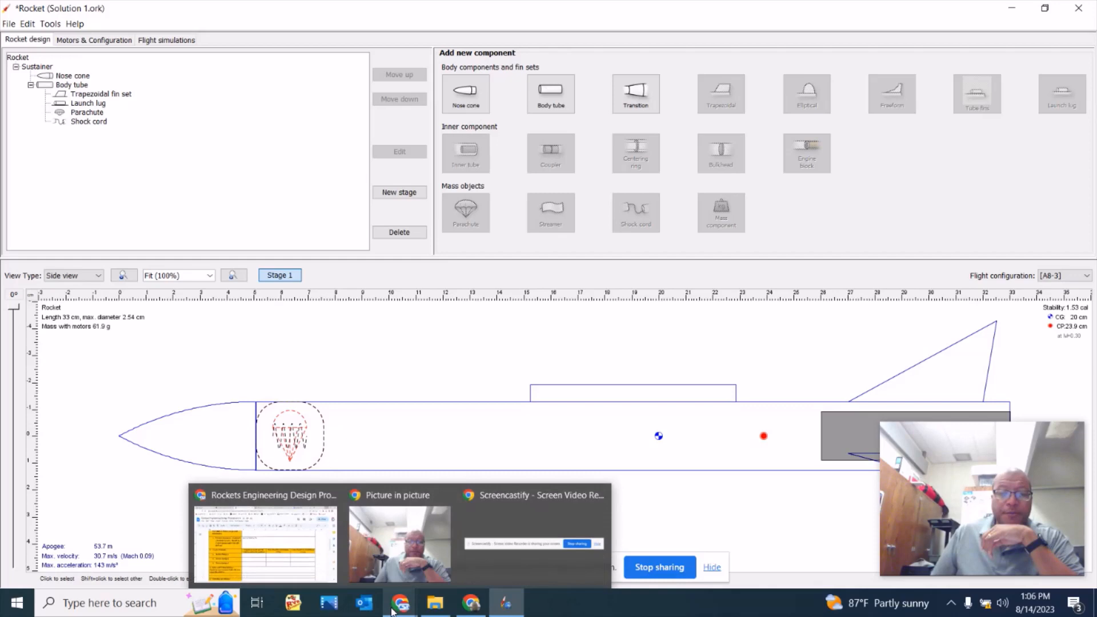
{"action": "left_click", "coordinate": [318, 580]}
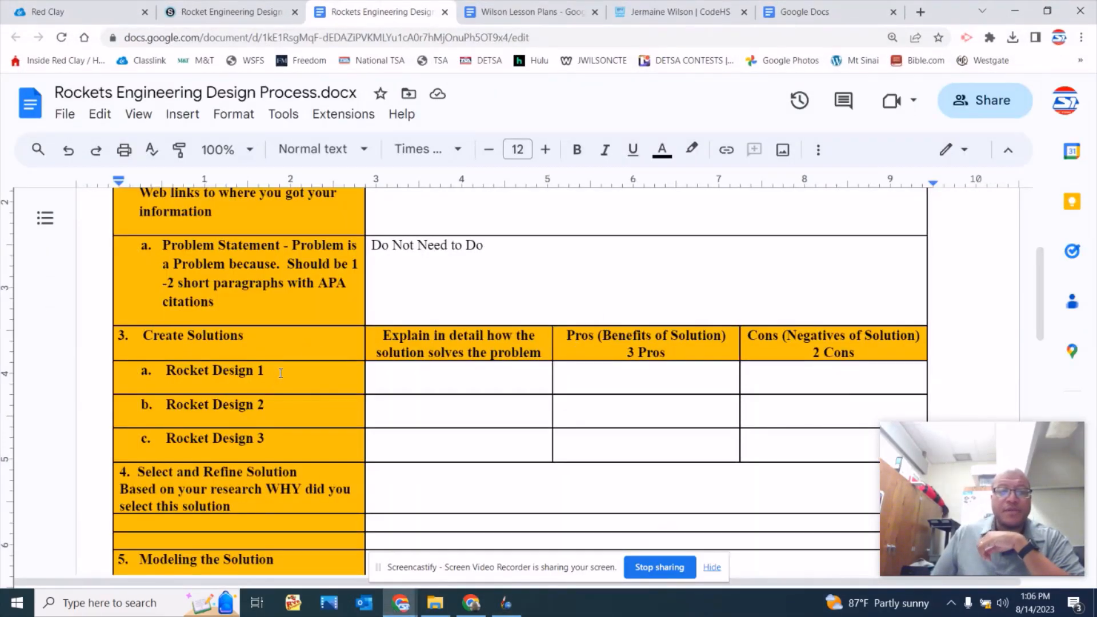
Replace the Rocket Design 1 text with the copied screenshot and shrink the image to fit within its table cell.
{"action": "left_click_drag", "start_coordinate": [277, 372], "coordinate": [147, 370]}
{"action": "key", "text": "ctrl+v"}
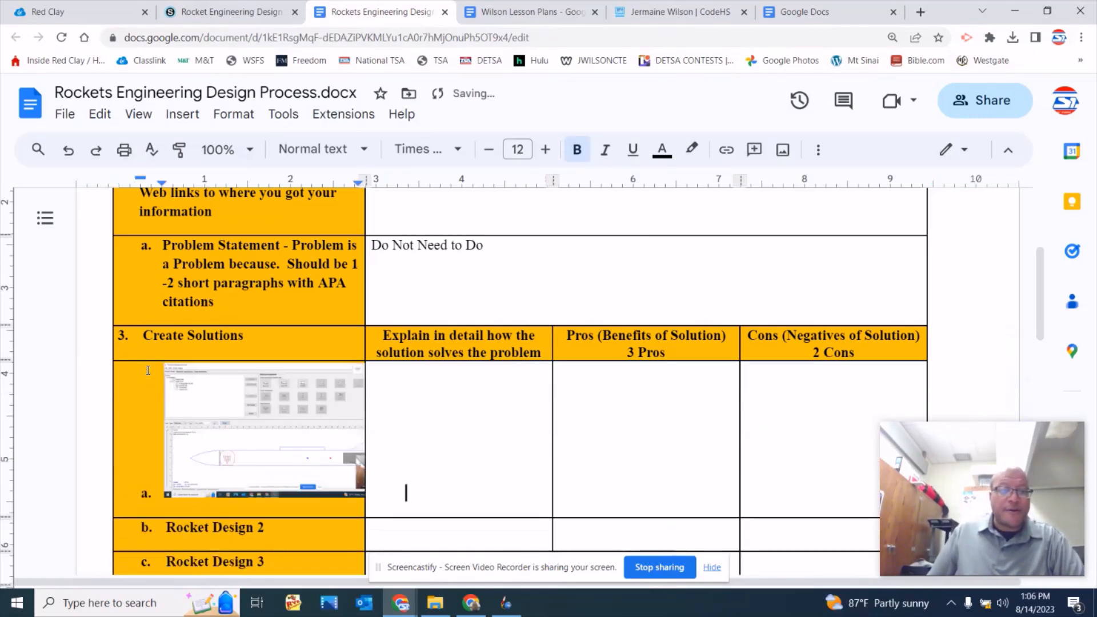
{"action": "left_click", "coordinate": [287, 427]}
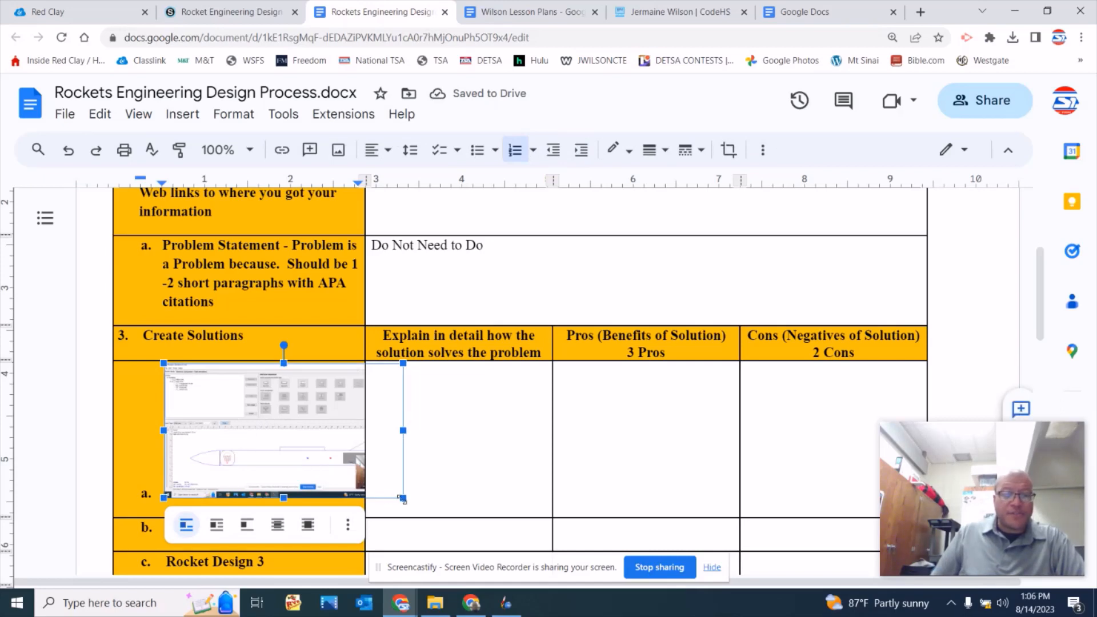
{"action": "left_click_drag", "start_coordinate": [402, 497], "coordinate": [330, 491]}
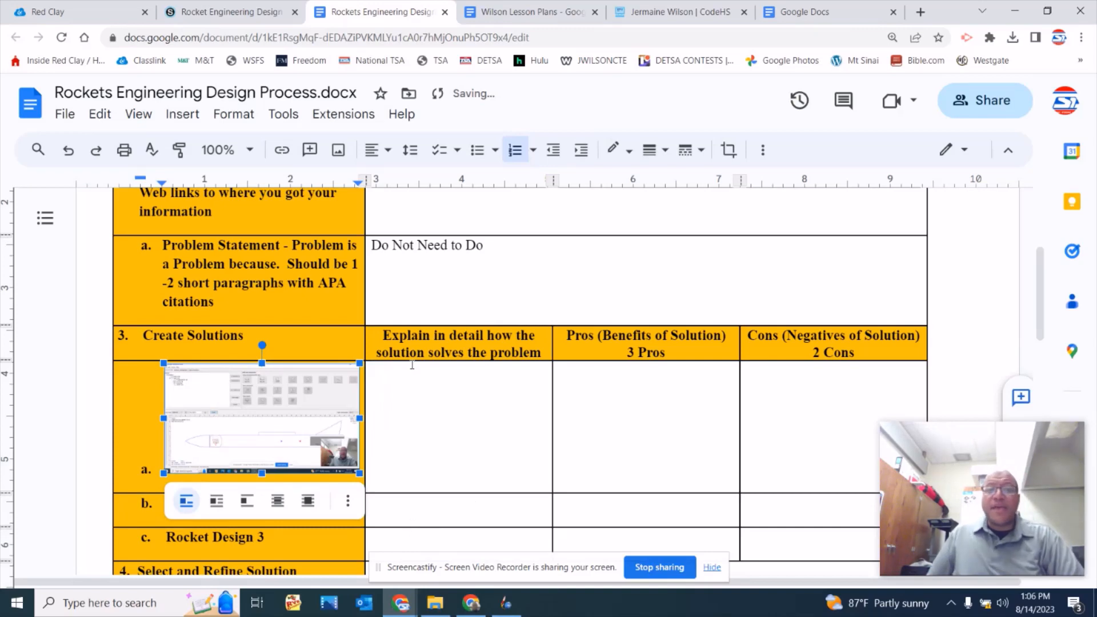